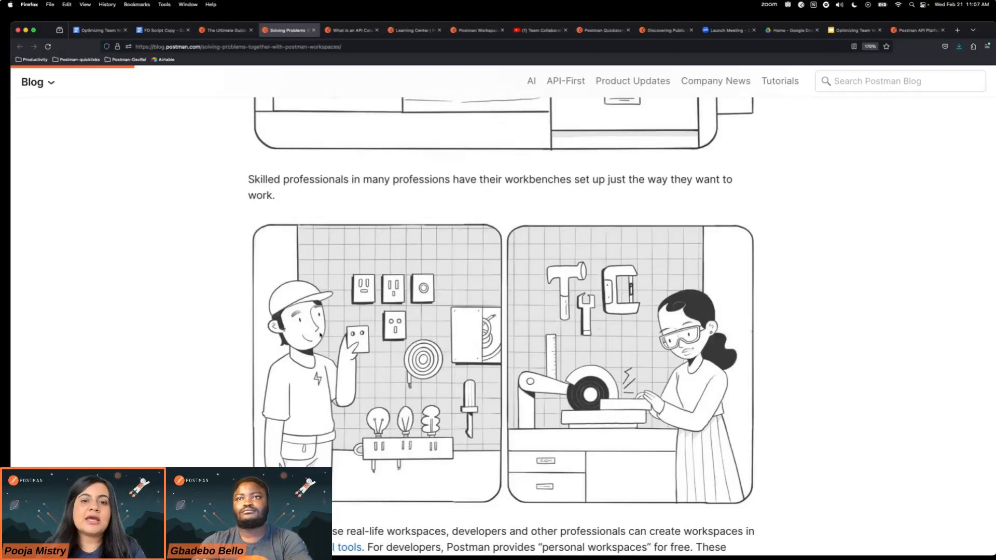
Read through the blog article on solving problems together with Postman workspaces, covering personal and group workspaces, and return to its beginning.
scroll(320, 335, "down", 2)
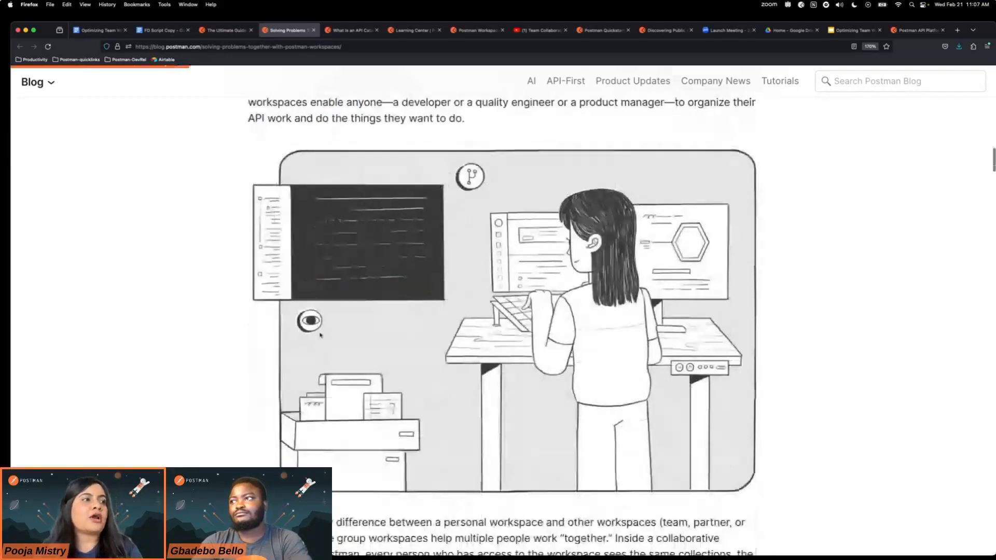
scroll(320, 336, "down", 1)
scroll(321, 336, "down", 2)
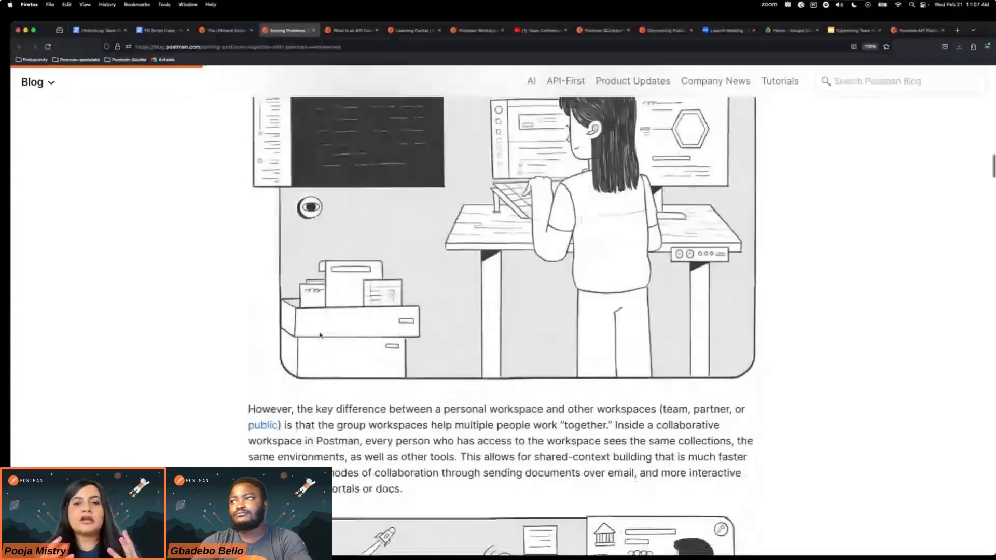
scroll(321, 336, "down", 1)
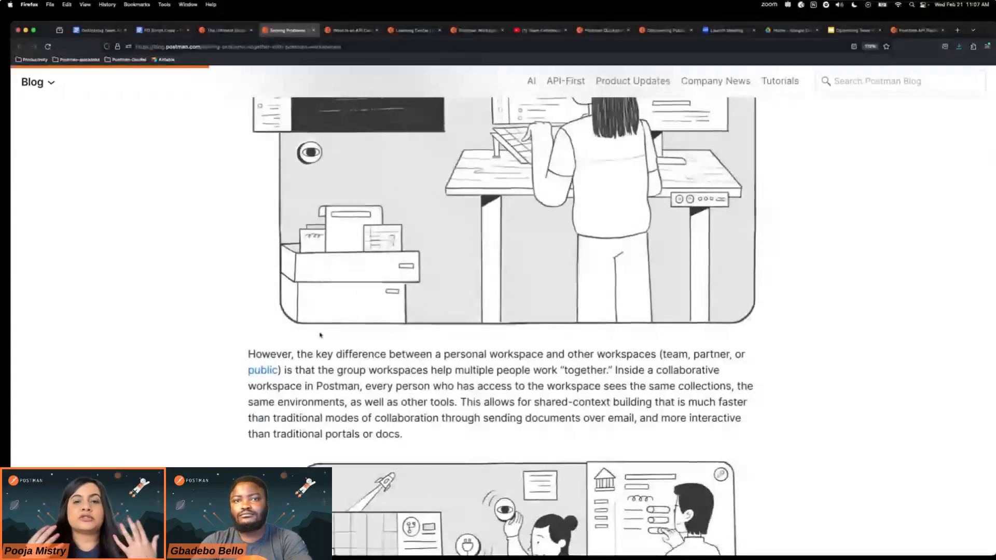
scroll(320, 336, "down", 2)
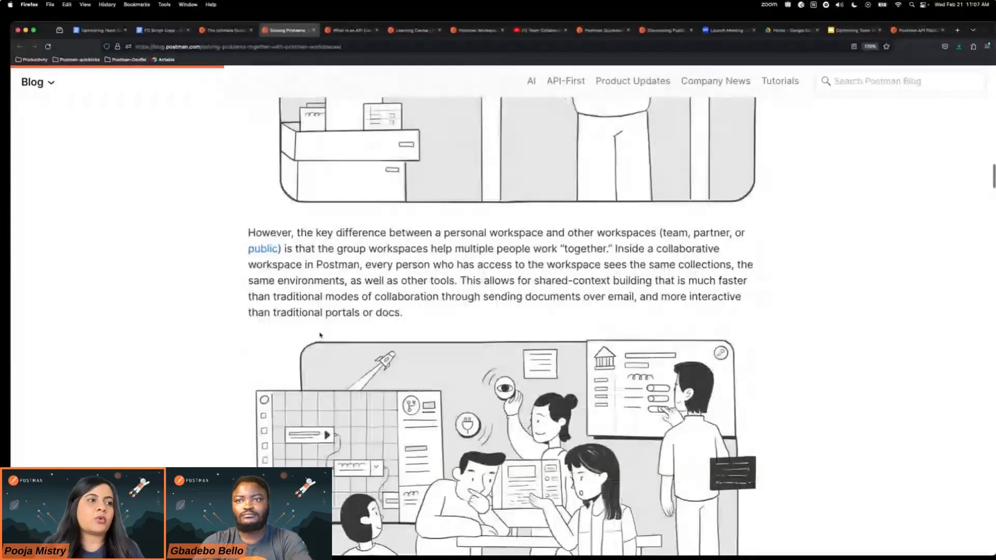
scroll(321, 336, "down", 2)
scroll(321, 336, "down", 2)
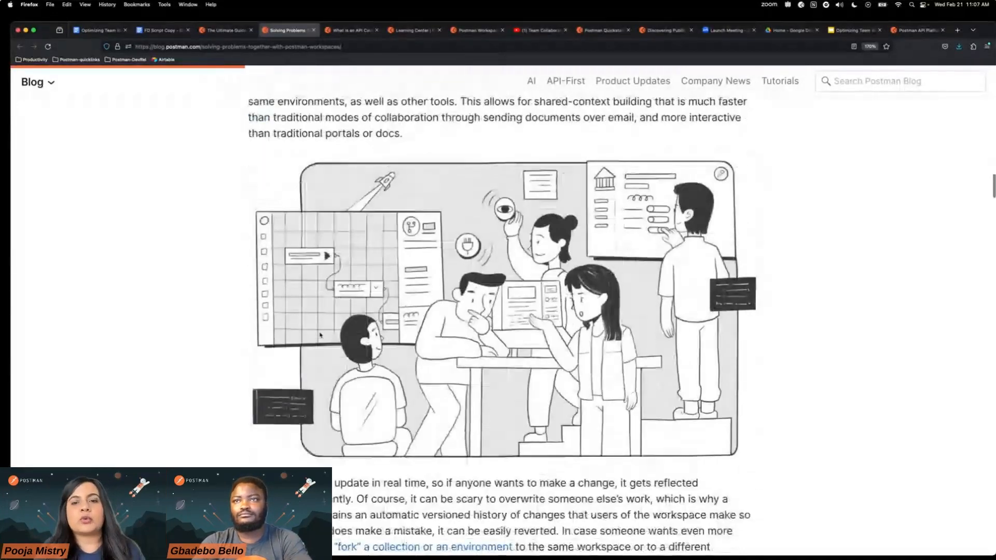
scroll(321, 335, "up", 10)
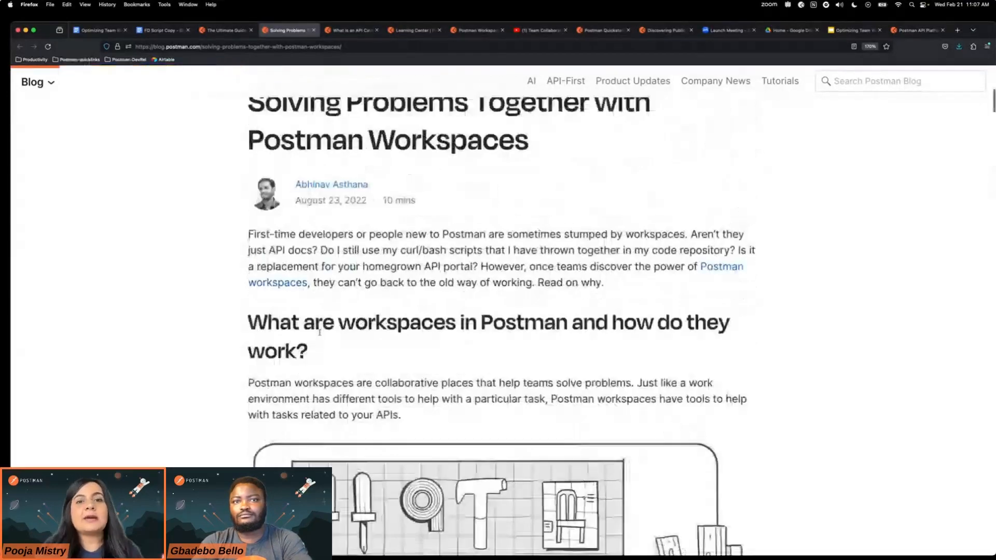
scroll(320, 332, "up", 4)
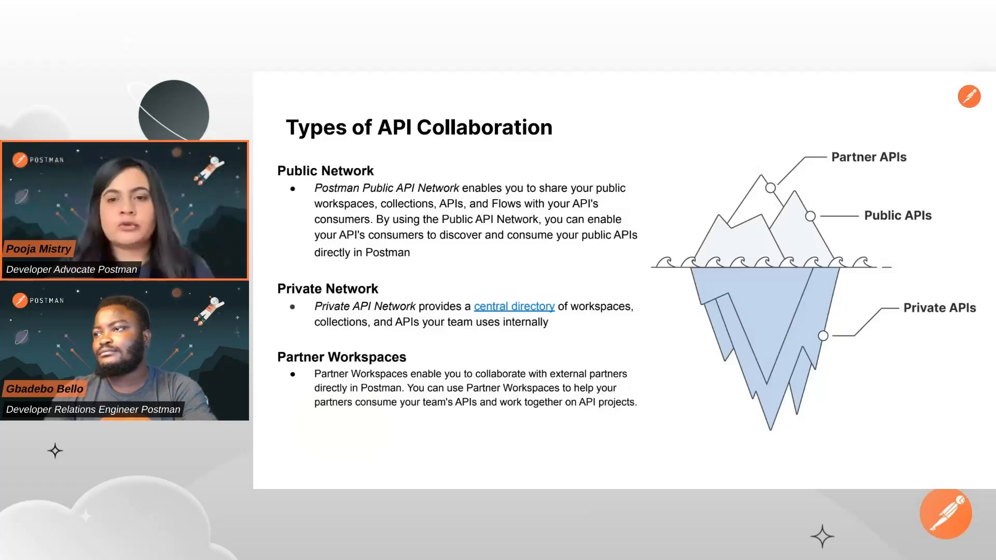
key("Right")
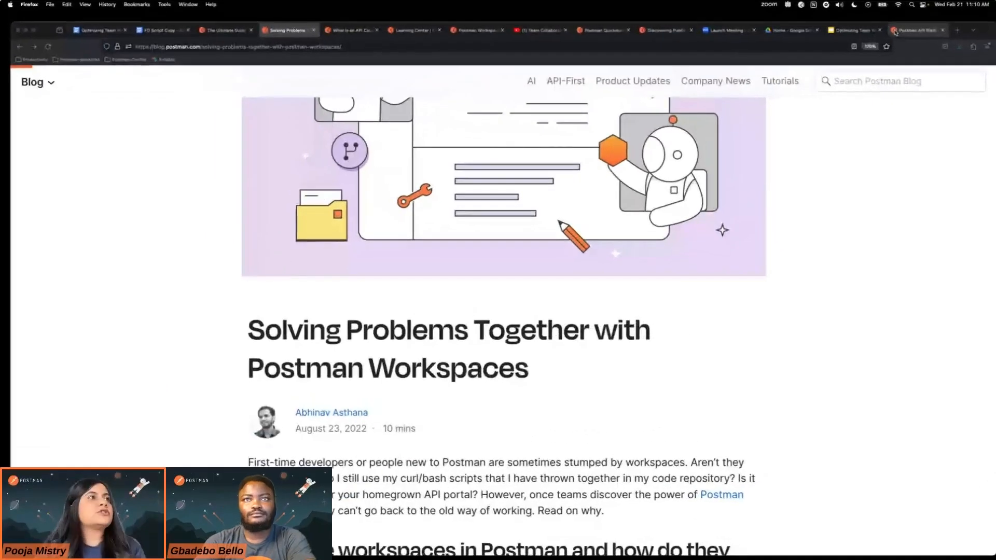
Switch to the Postman home page and examine the Postman DevRel team's links, recently visited workspaces, collection templates and popular APIs.
left_click(895, 31)
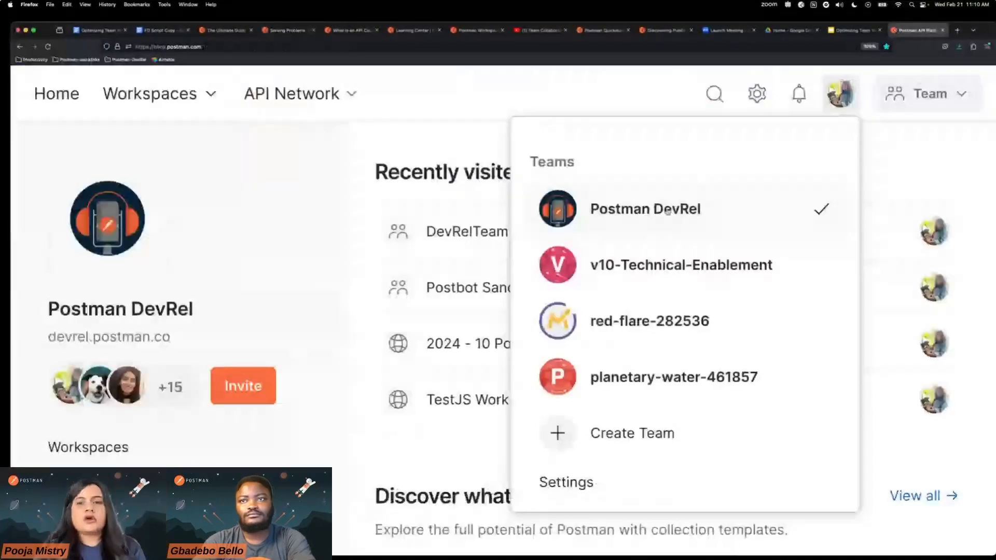
left_click(337, 219)
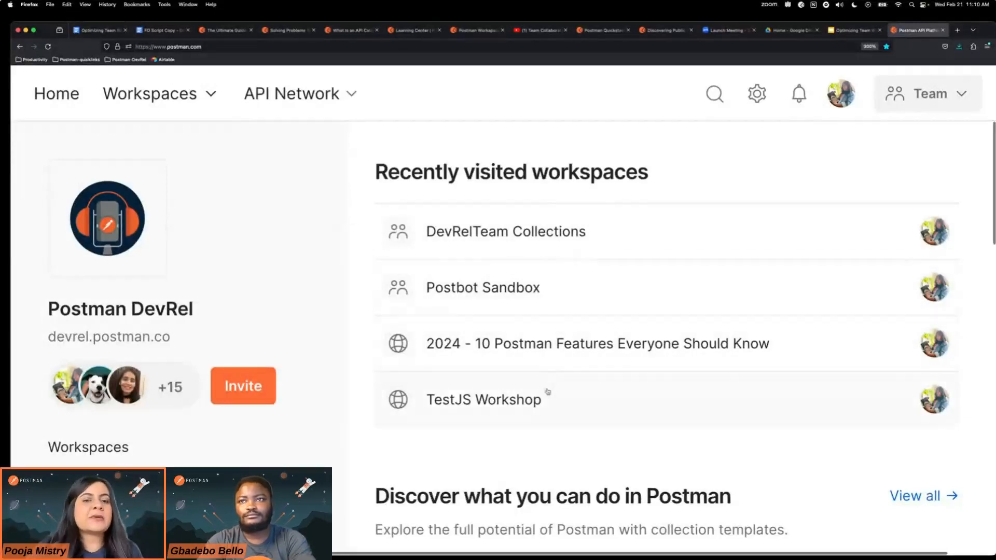
scroll(547, 391, "down", 2)
scroll(285, 442, "down", 2)
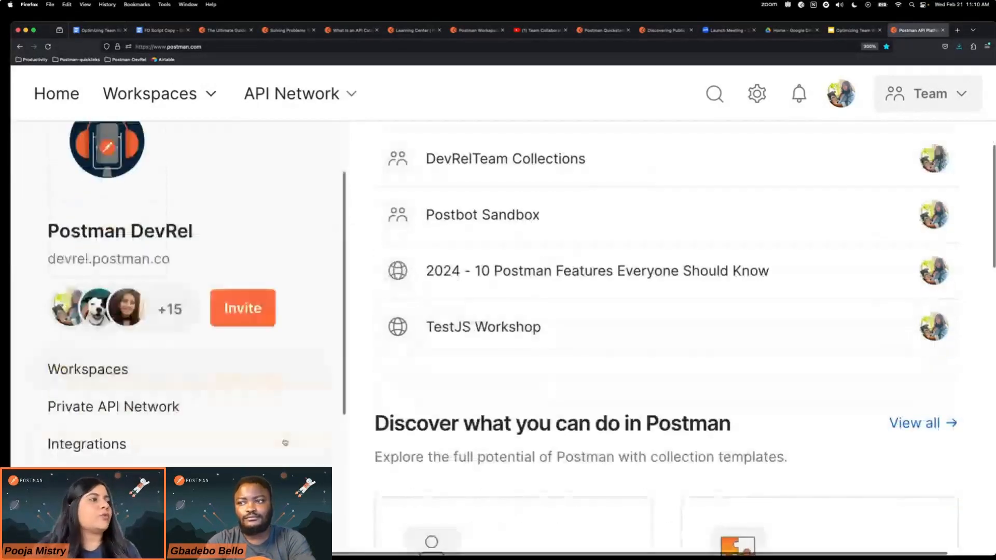
scroll(284, 443, "down", 2)
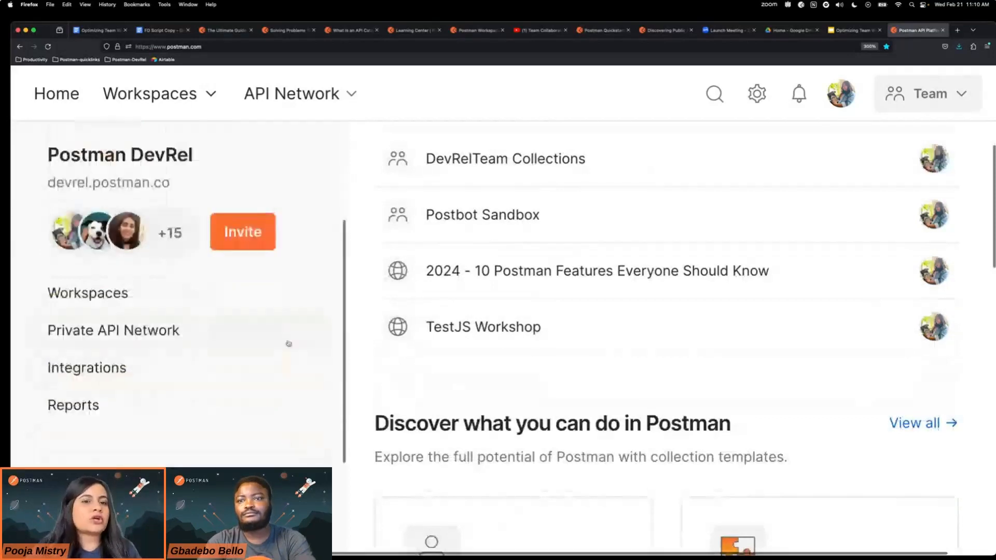
scroll(283, 375, "down", 4)
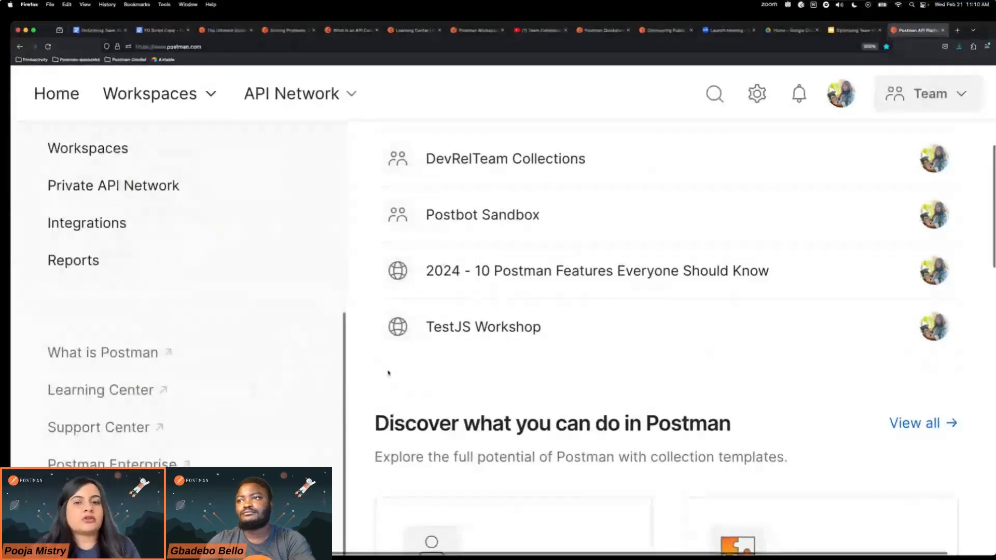
scroll(511, 355, "down", 4)
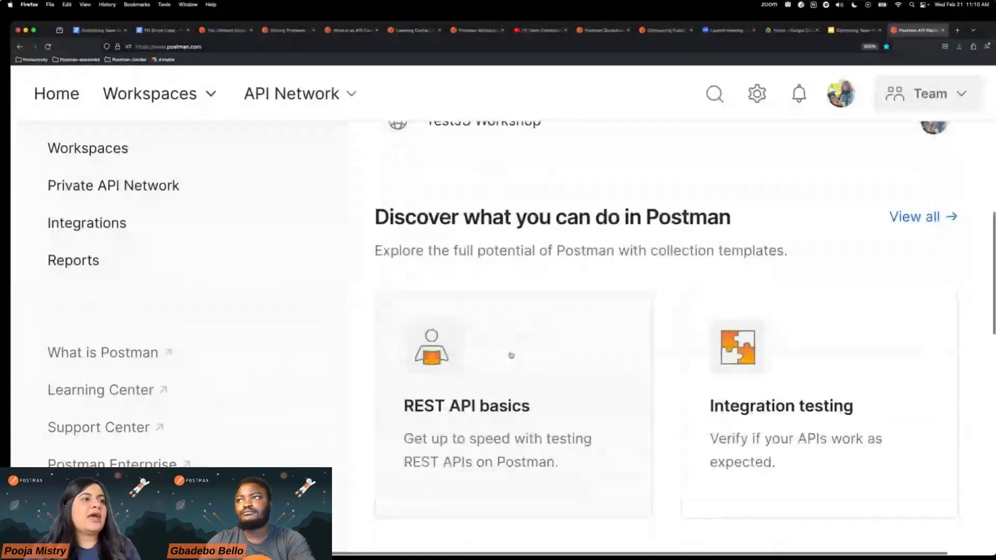
scroll(510, 355, "down", 2)
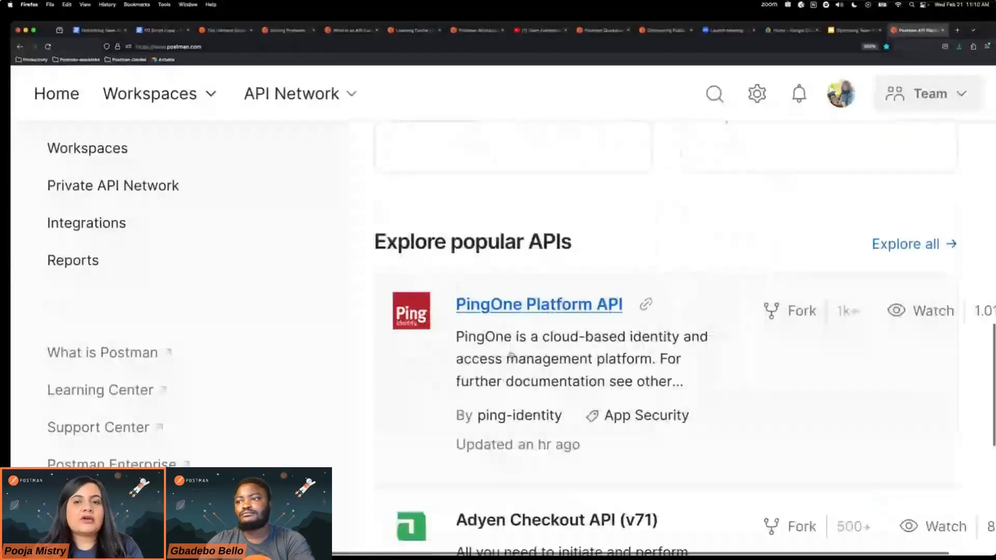
scroll(511, 355, "up", 10)
scroll(510, 354, "up", 3)
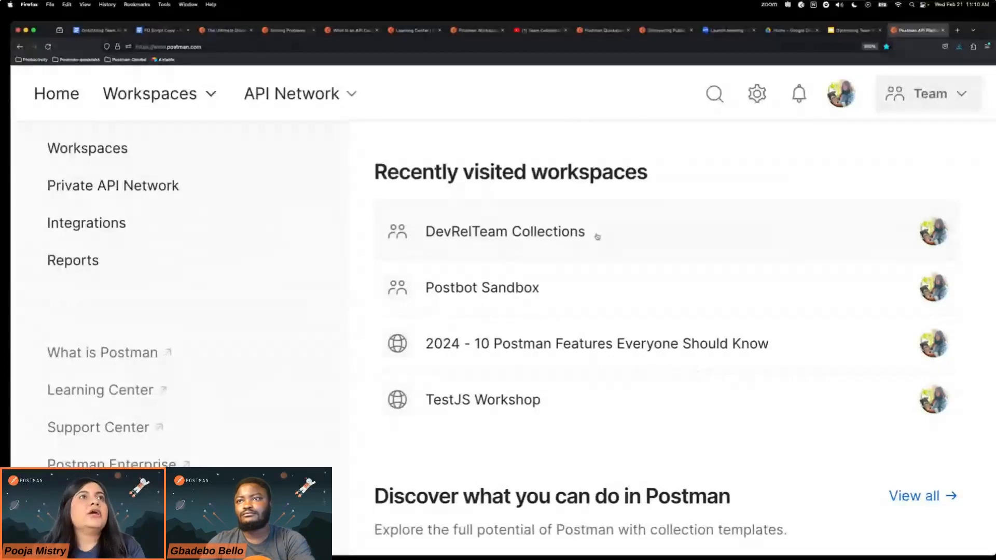
Start creating a new team from the account's list of teams.
left_click(840, 93)
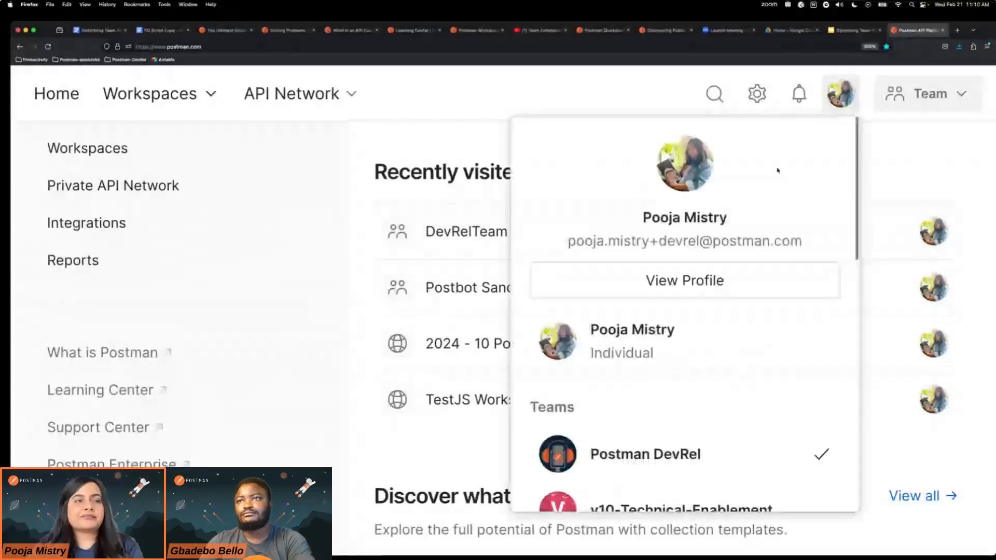
scroll(777, 171, "down", 3)
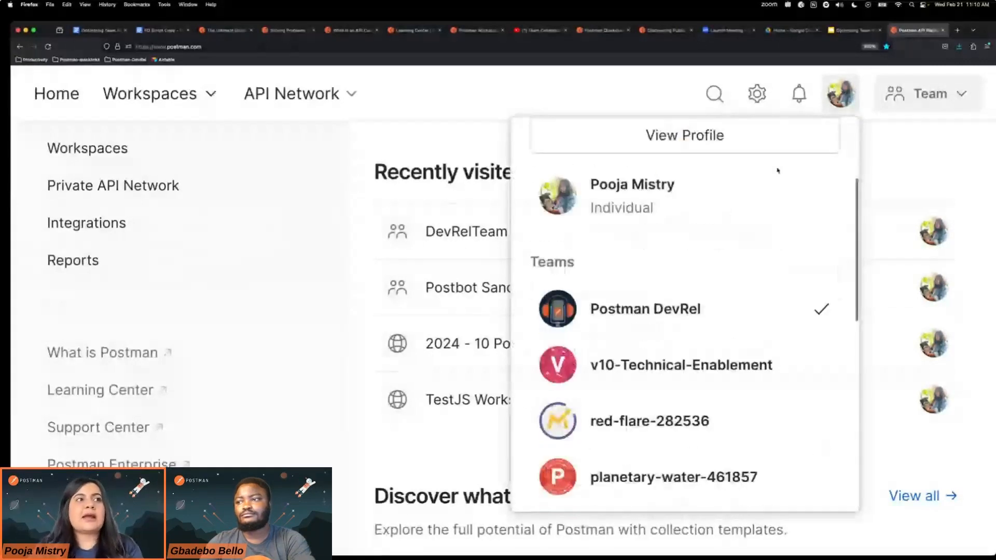
scroll(702, 337, "down", 2)
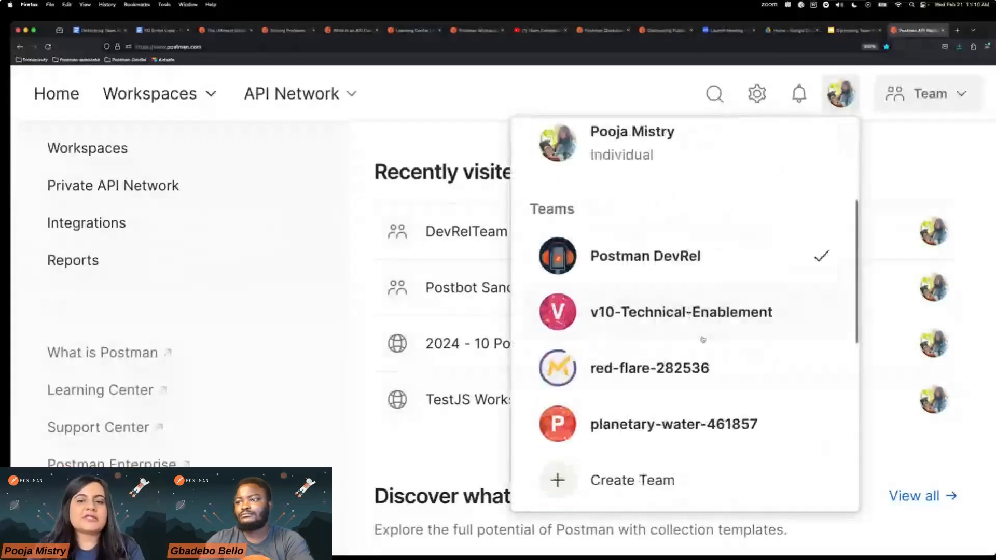
scroll(705, 389, "down", 2)
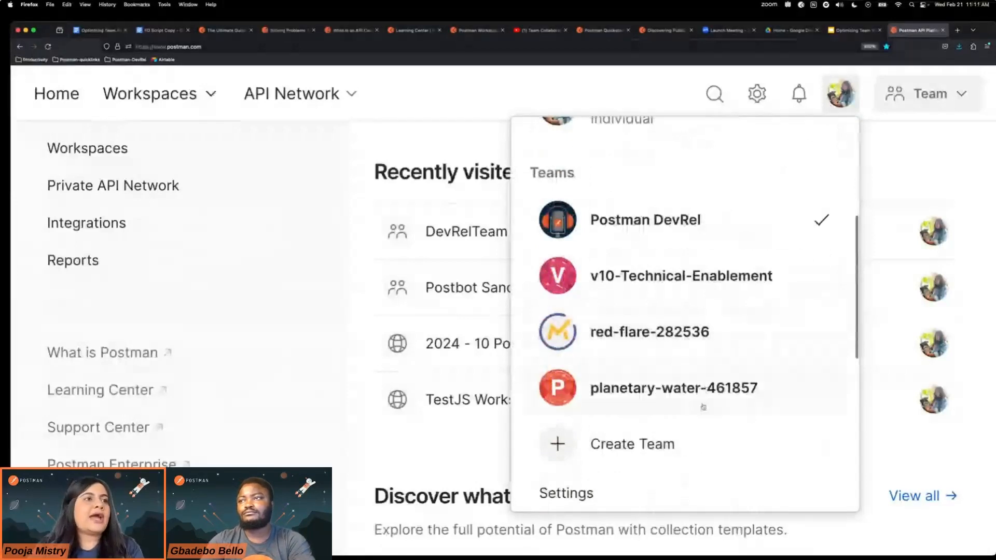
left_click(686, 439)
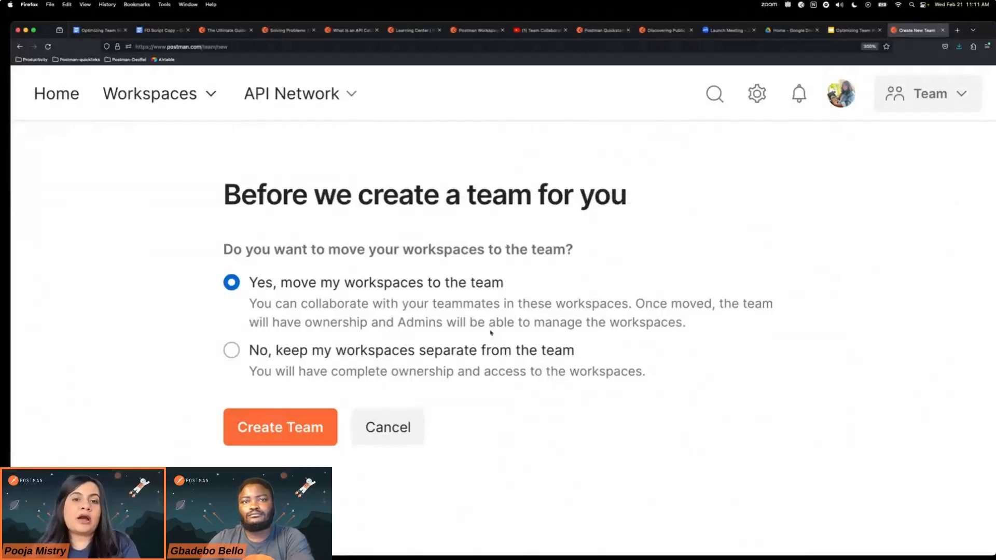
Create the team with existing workspaces kept separate from it, and proceed to the team setup.
left_click(234, 358)
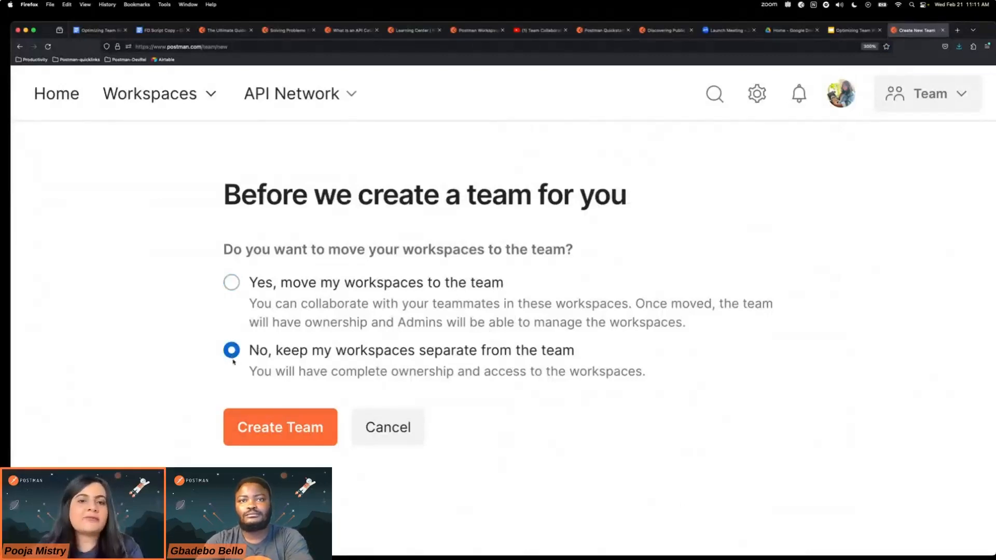
left_click(280, 426)
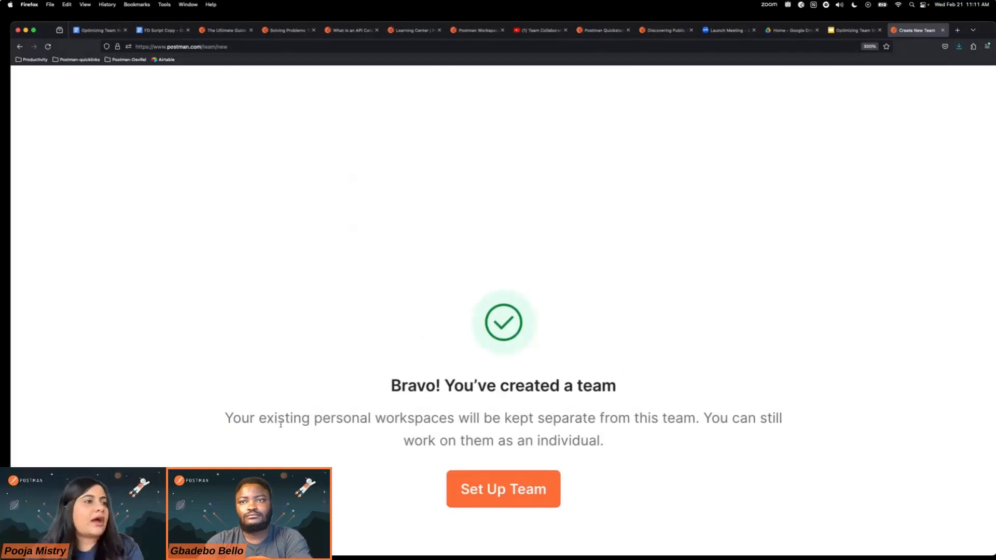
left_click(491, 479)
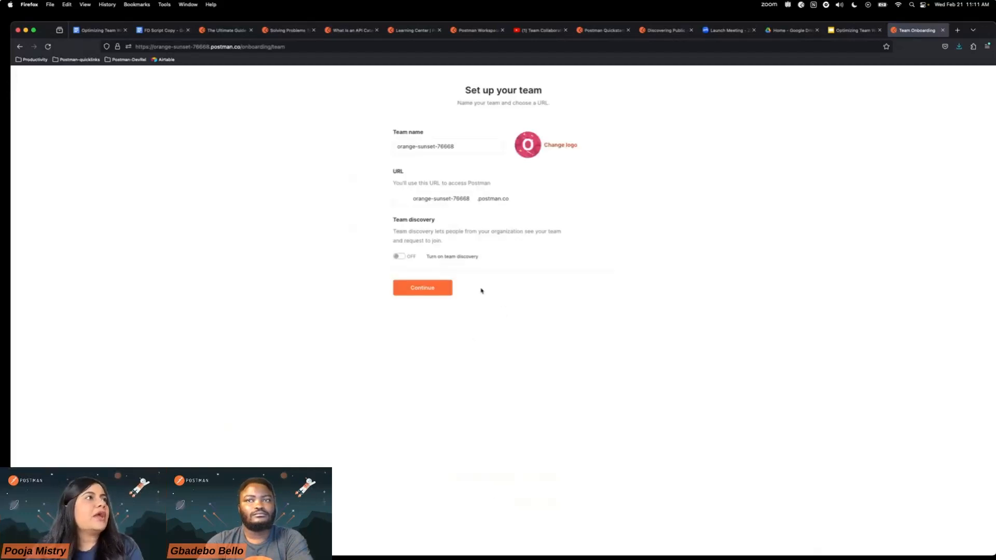
Replace the default team name with "Intergalactic Team".
left_click_drag(456, 146, 377, 148)
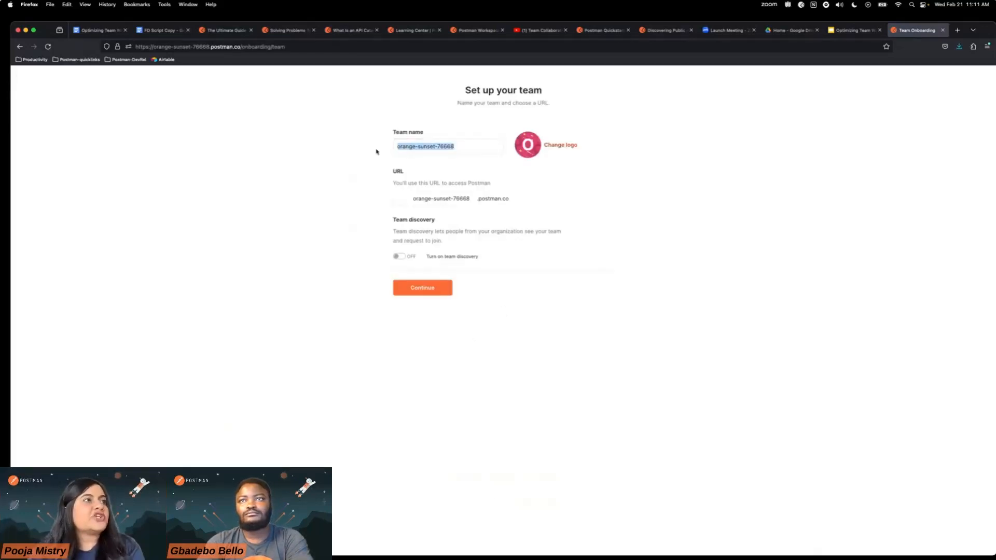
key("BackSpace")
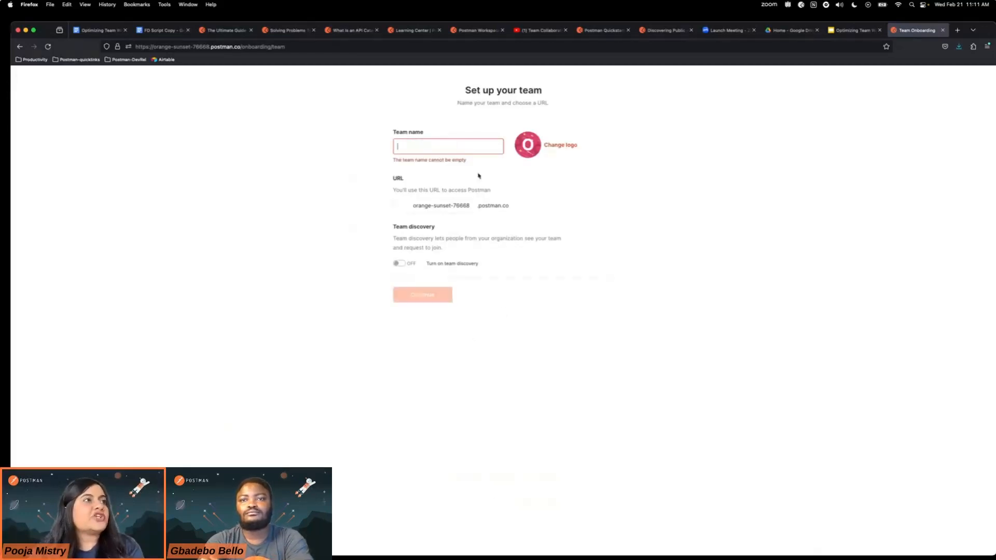
key("super+equal")
key("super+equal")
key("super+equal")
key("super+equal")
key("super+equal")
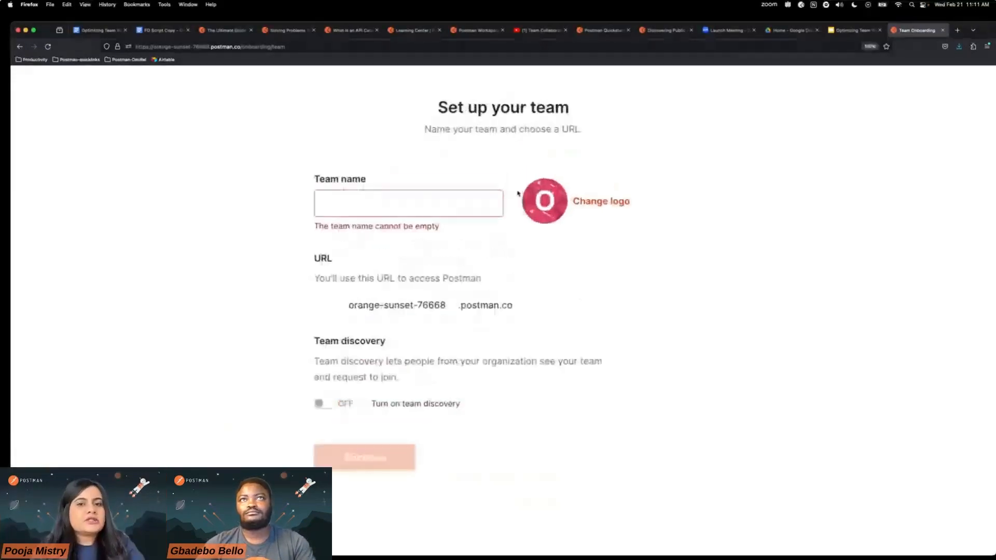
type("Int")
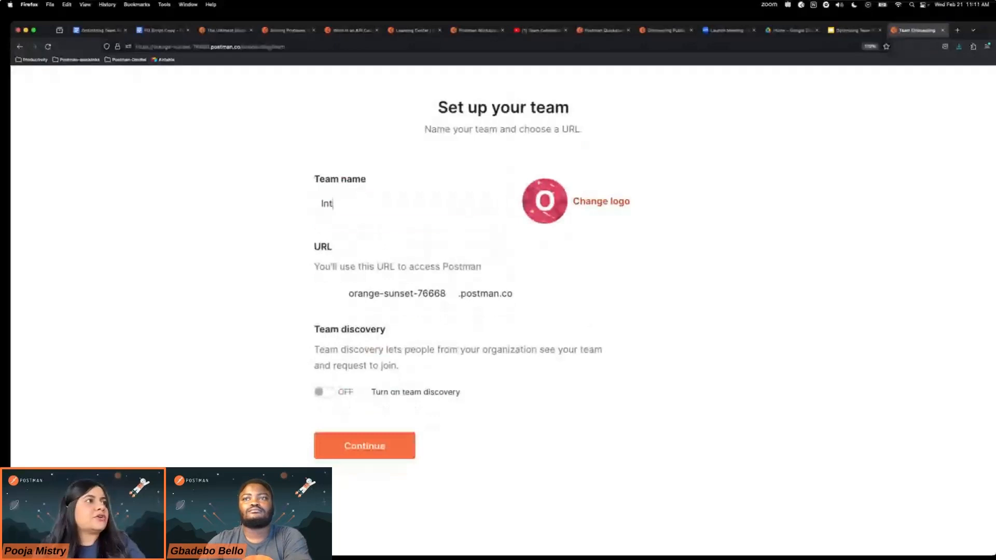
type("ergalactic Team")
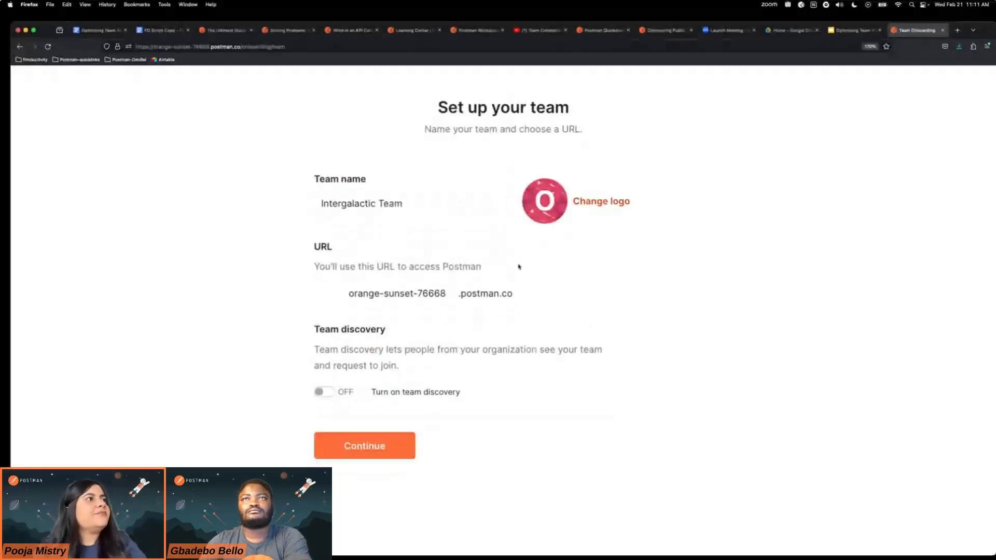
Try to set the team URL to "intergalactic-team" and submit the team setup.
left_click_drag(452, 299, 340, 293)
key("BackSpace")
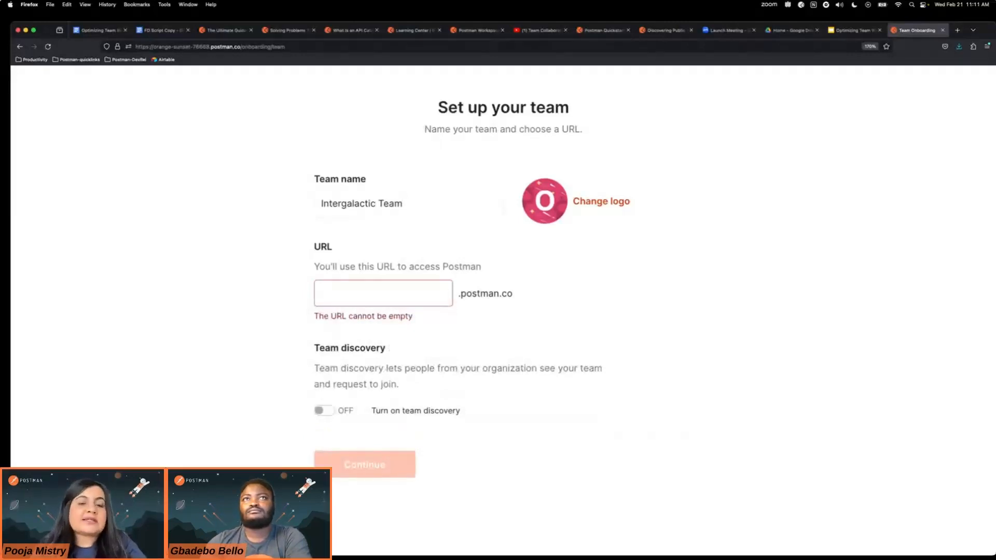
type("in")
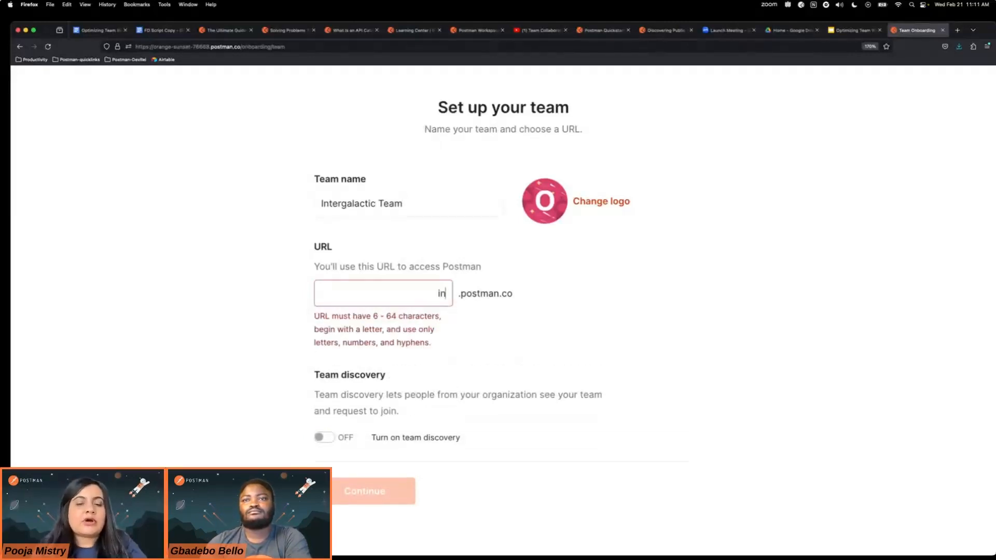
type("tergalactic-team")
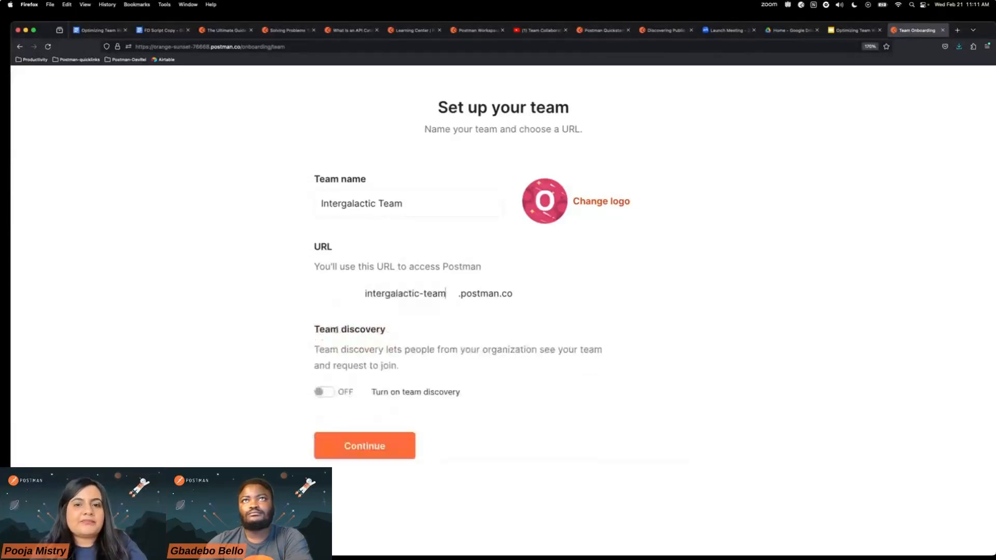
left_click(383, 445)
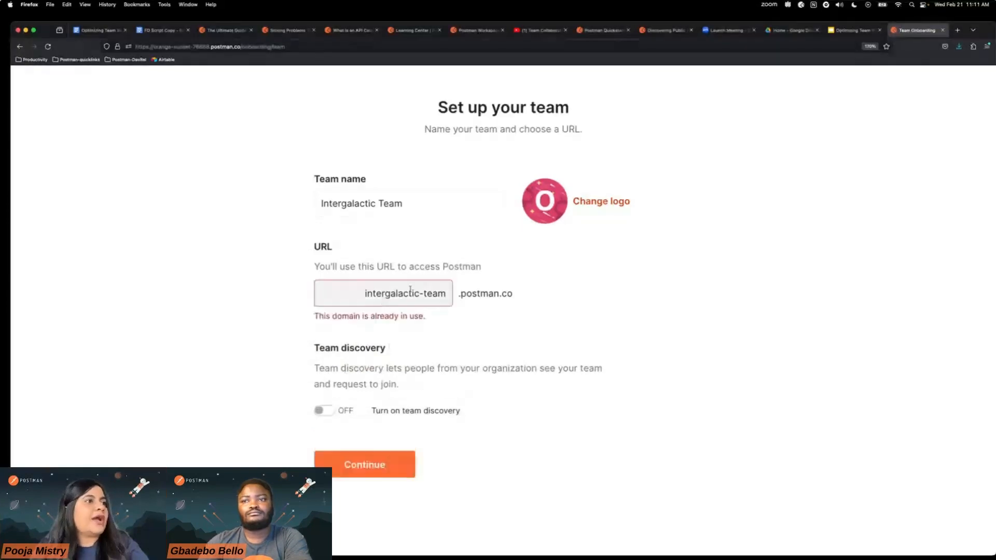
Extend the team URL to "intergalactic-team-test" and continue to inviting people to the team.
left_click(440, 291)
type("-")
key("BackSpace")
type("-test")
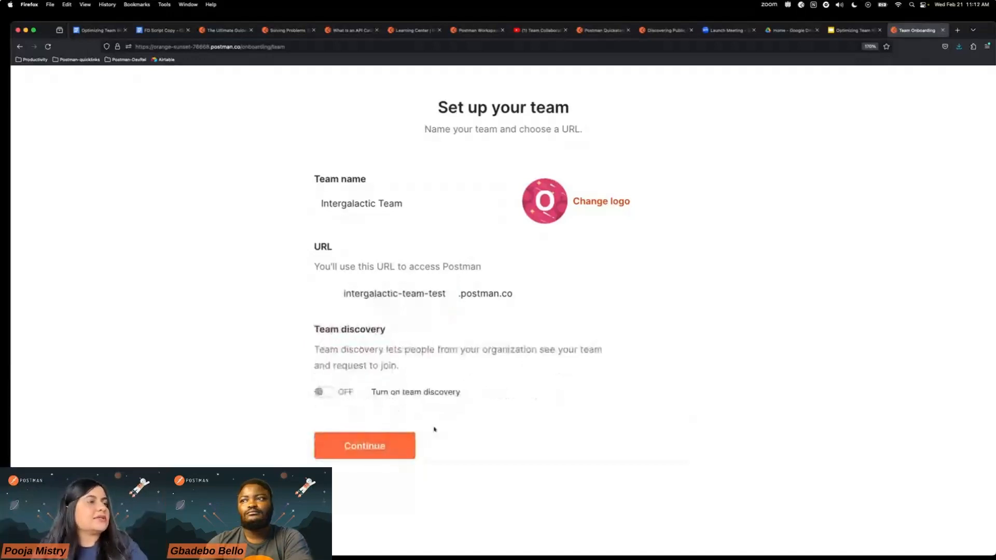
left_click(381, 448)
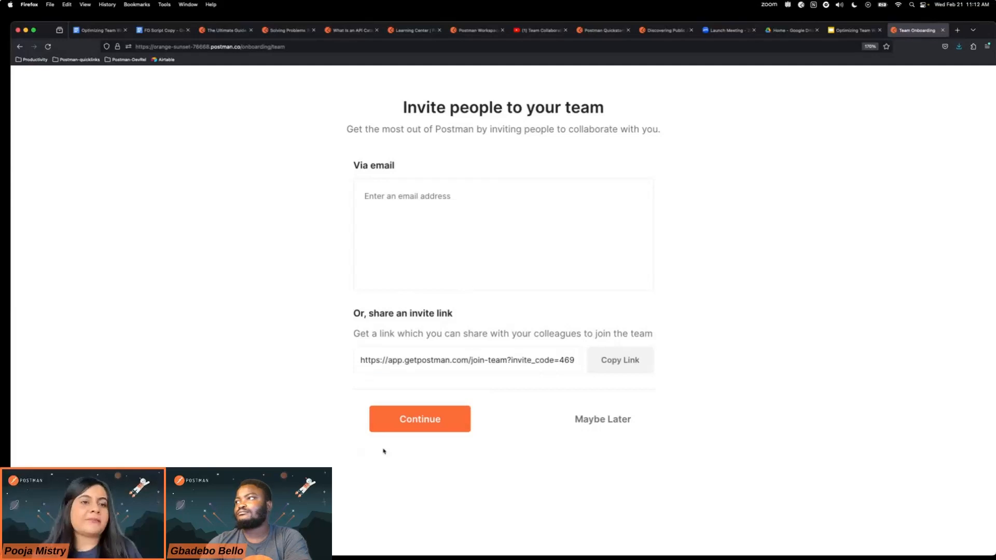
Copy the team's invite link and continue from the invitation page to the team workspace.
left_click(613, 359)
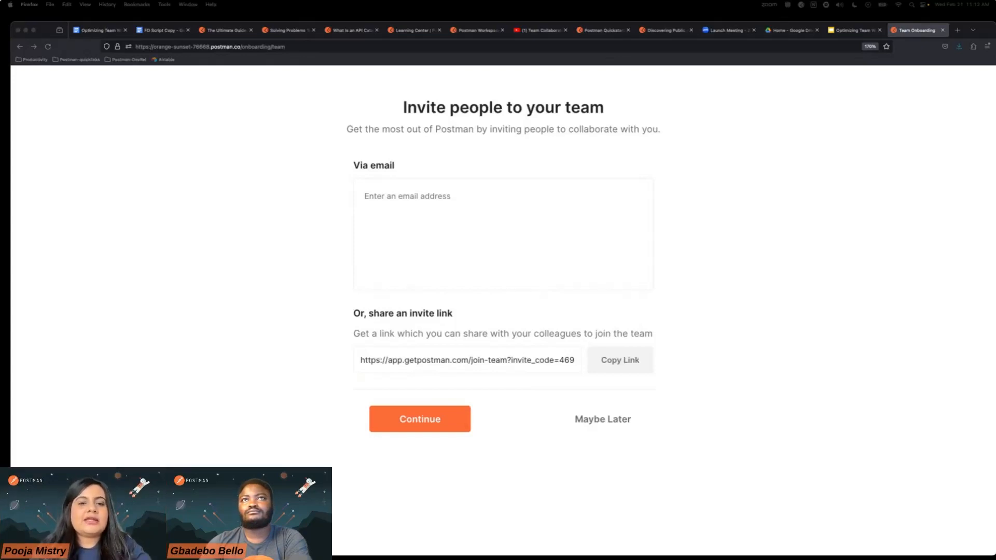
left_click(437, 421)
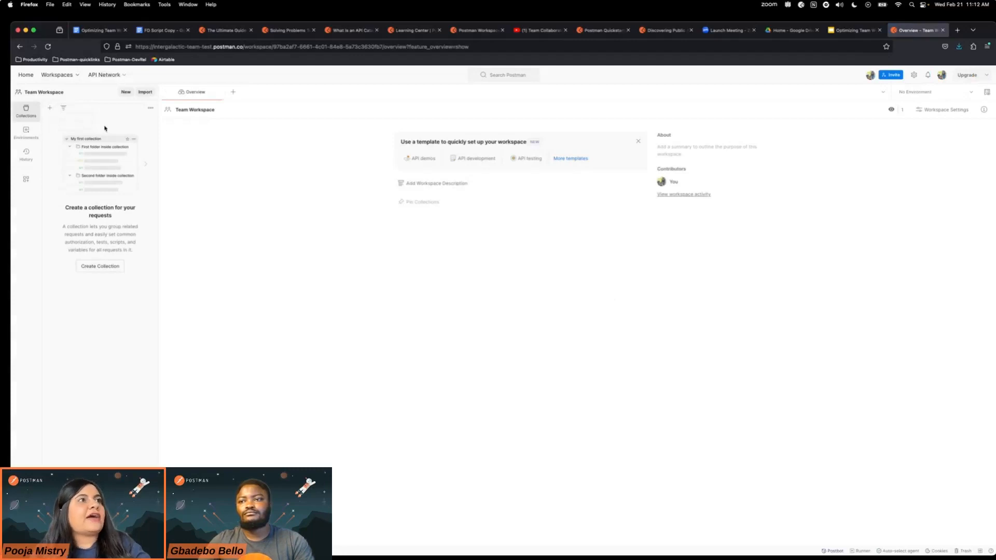
key("super+plus")
key("super+plus")
key("super+plus")
key("super+plus")
key("super+plus")
key("super+plus")
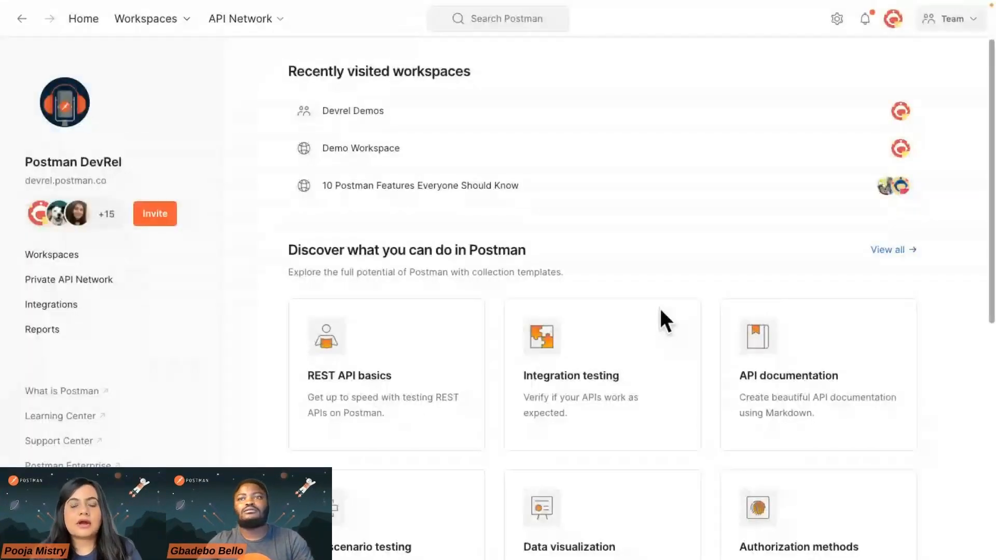
Open the copied team invite link in a new browser tab.
key("ctrl+Left")
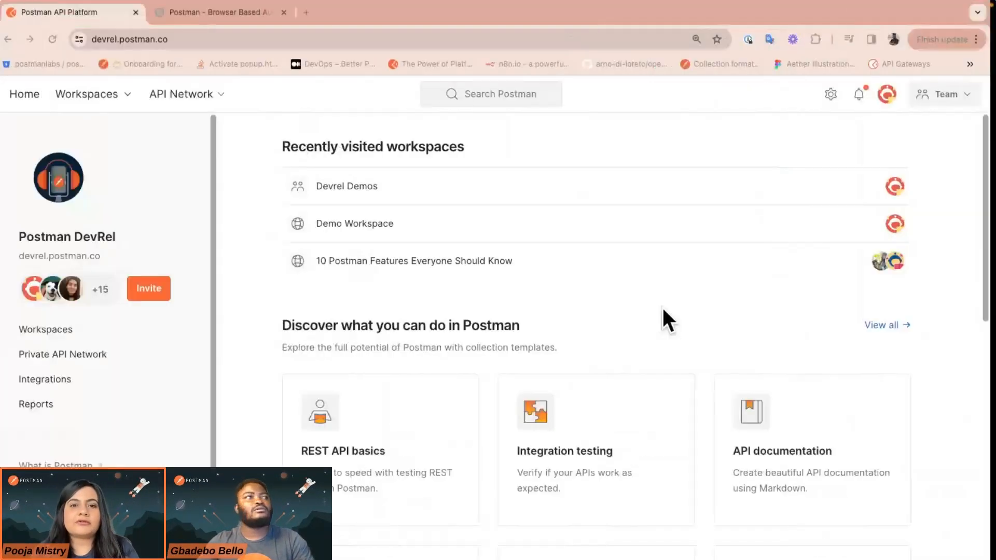
left_click(290, 12)
left_click(163, 13)
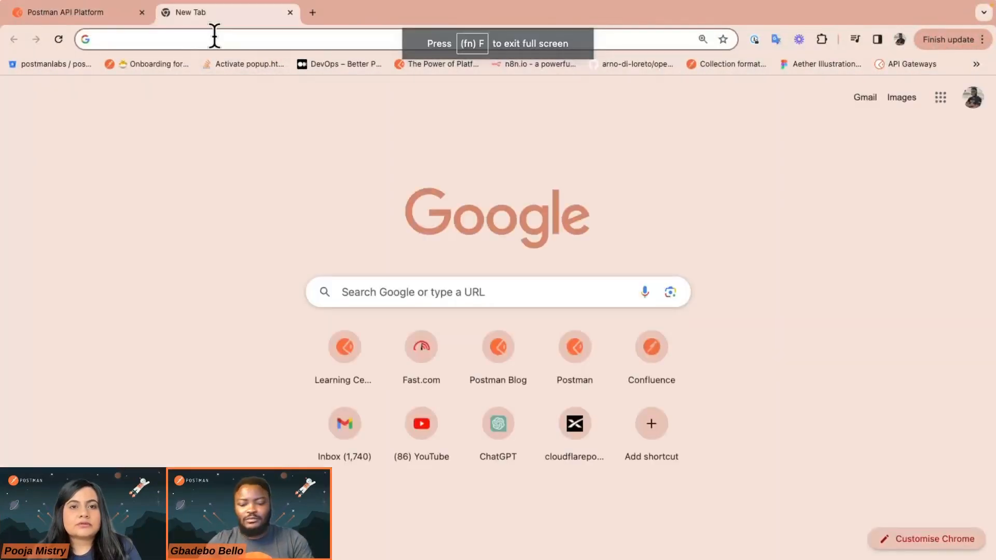
key("super+v")
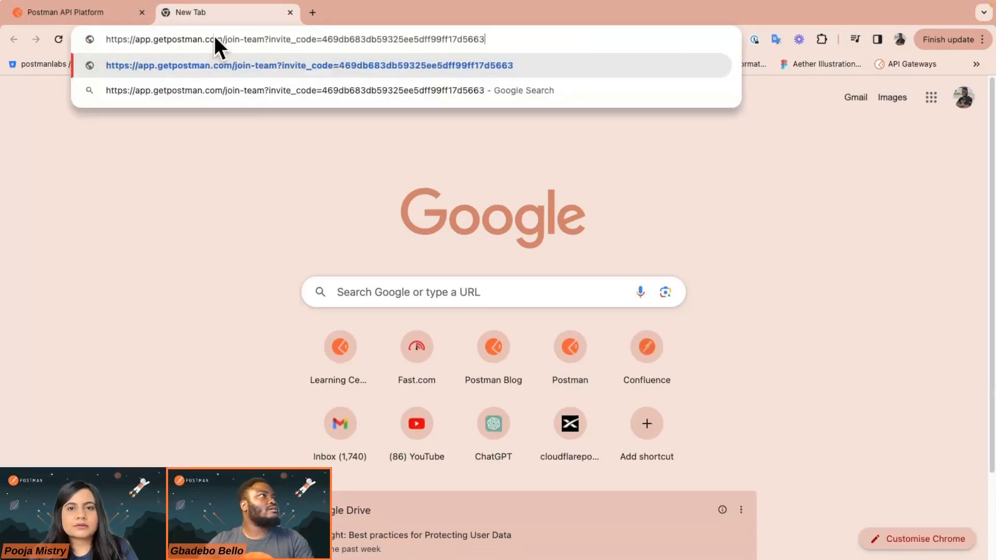
key("Return")
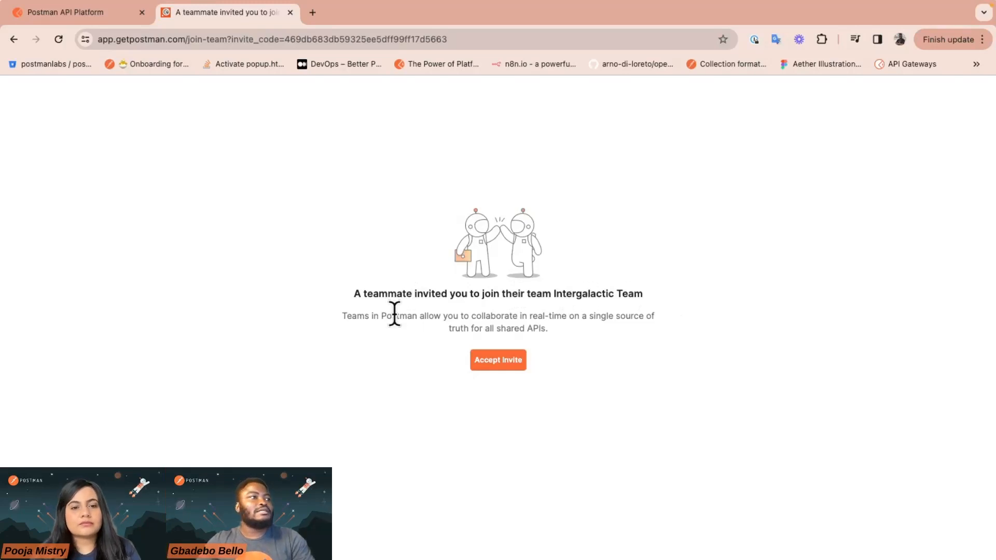
Accept the team invite with the last listed account, keeping its existing workspaces separate from the team.
left_click(494, 367)
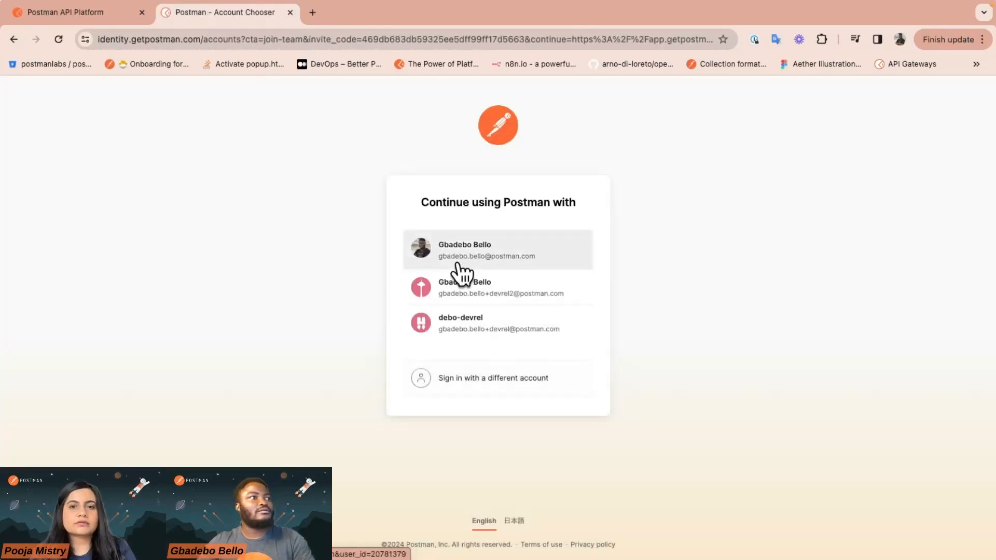
left_click(487, 340)
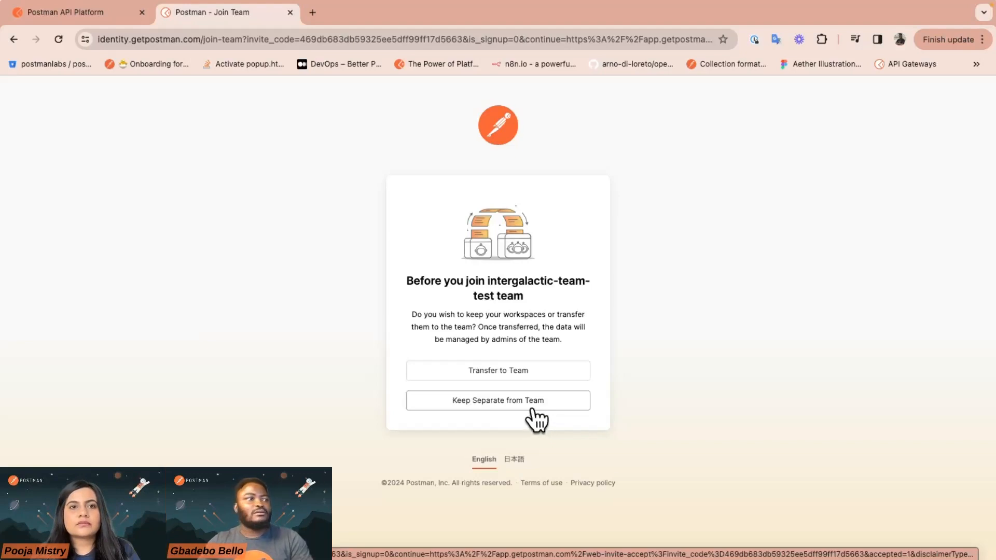
left_click(488, 408)
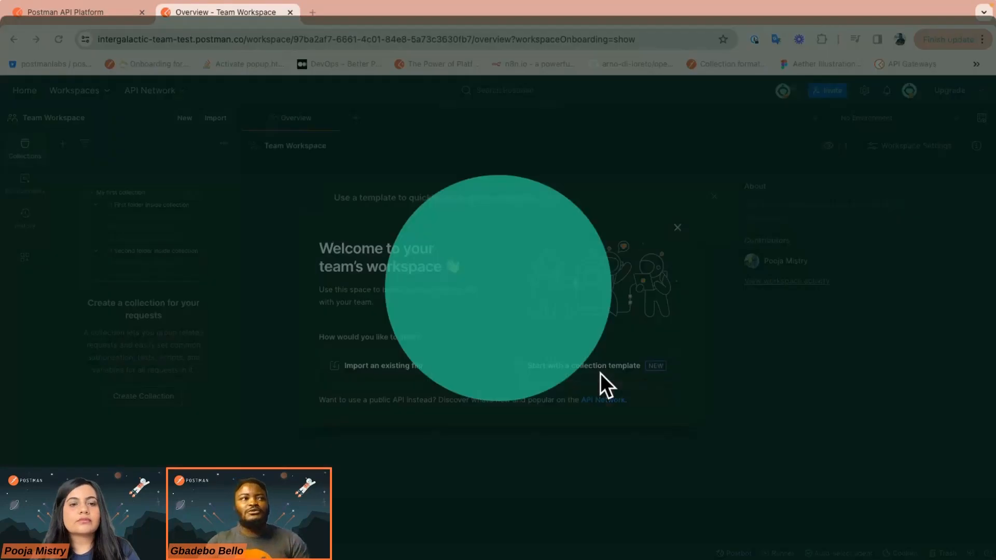
left_click(500, 328)
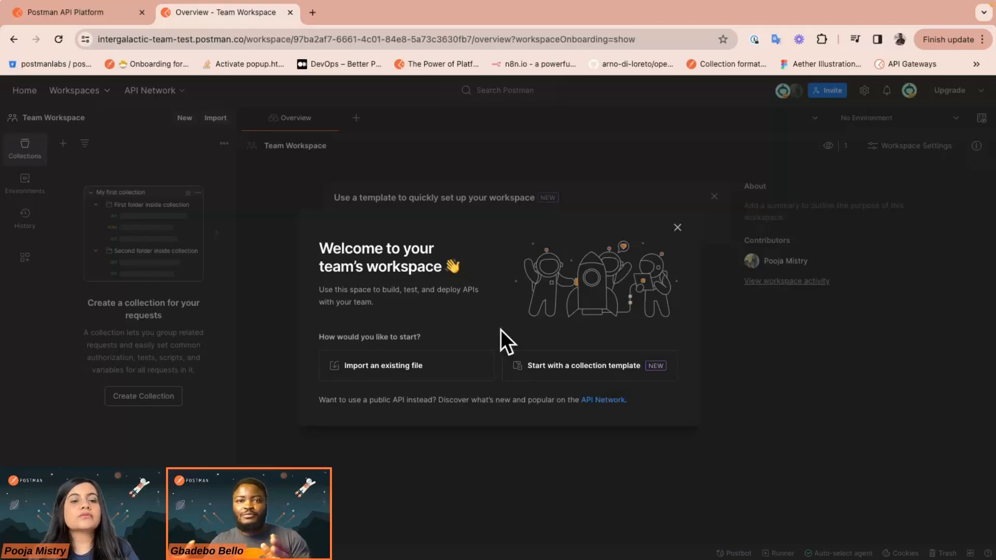
Add a collection from the REST API basics template and send its Get data request.
left_click(574, 371)
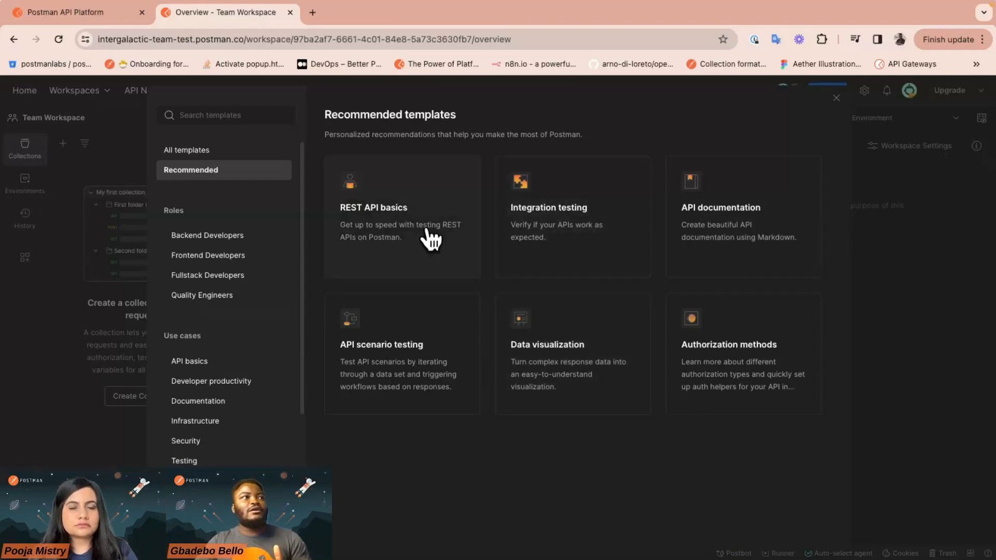
left_click(389, 235)
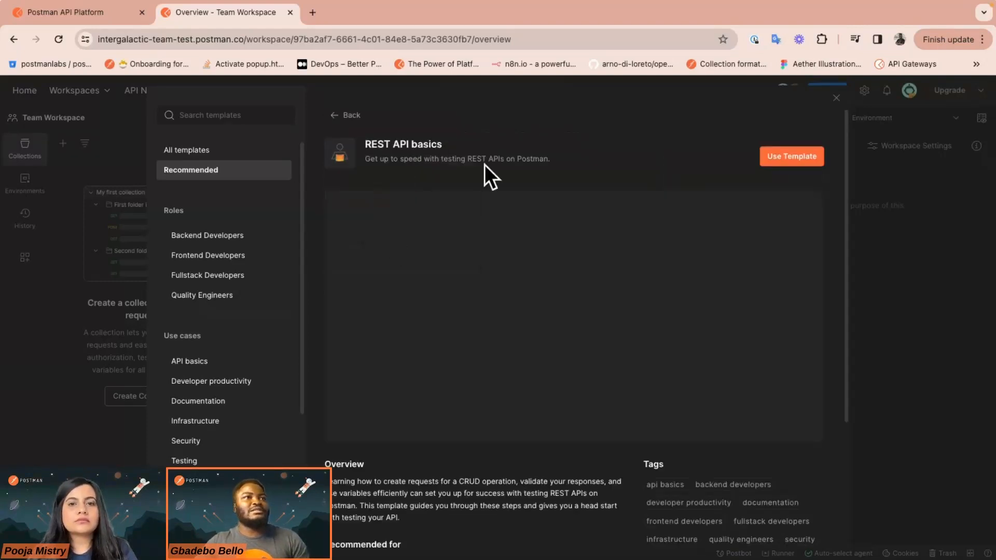
left_click(796, 158)
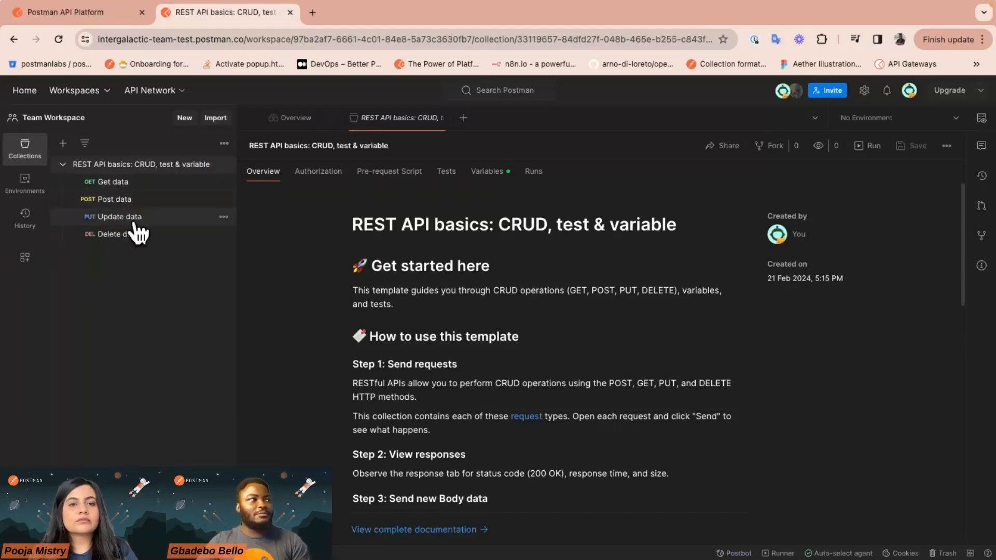
left_click(112, 186)
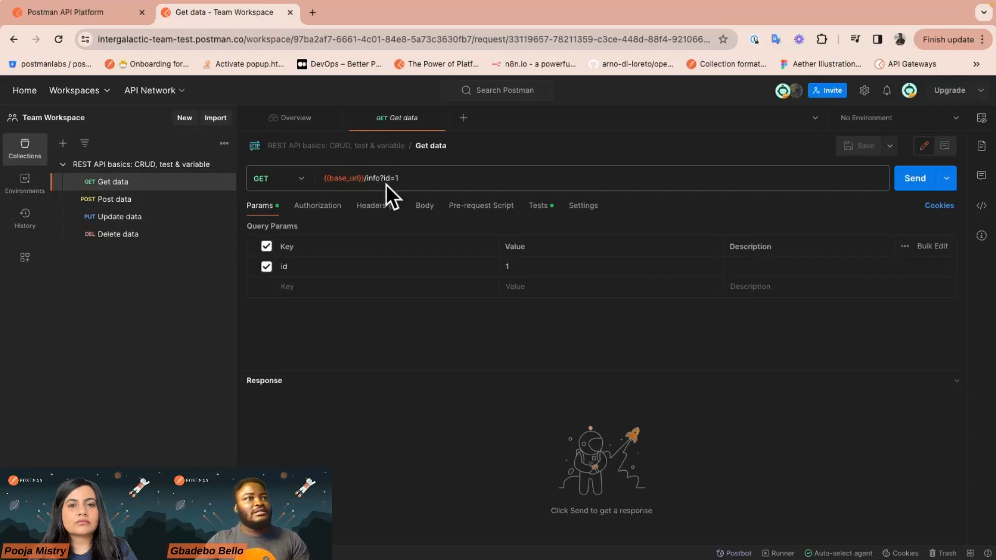
left_click(917, 187)
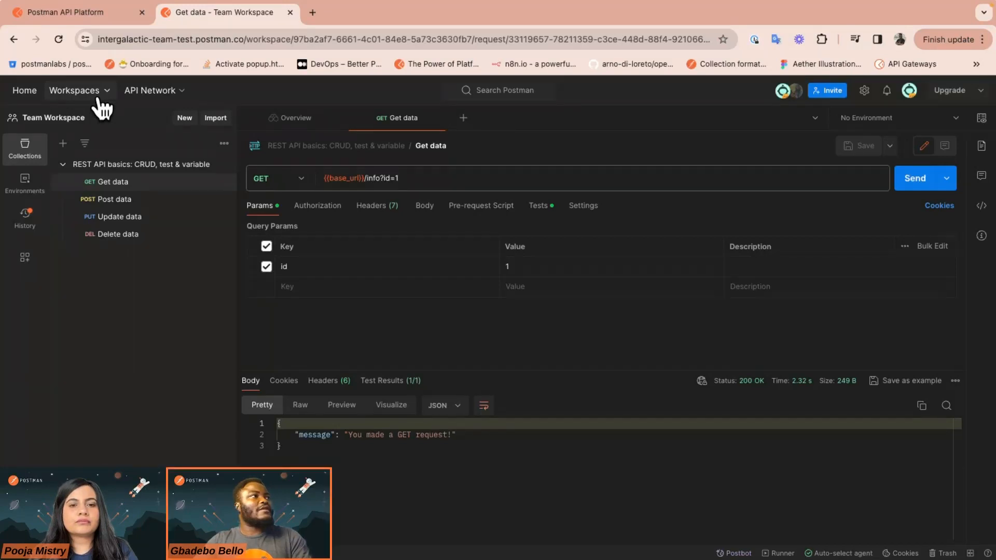
Create a blank workspace named "Intergalactic demo workspace" that everyone from Intergalactic Team can access.
left_click(78, 91)
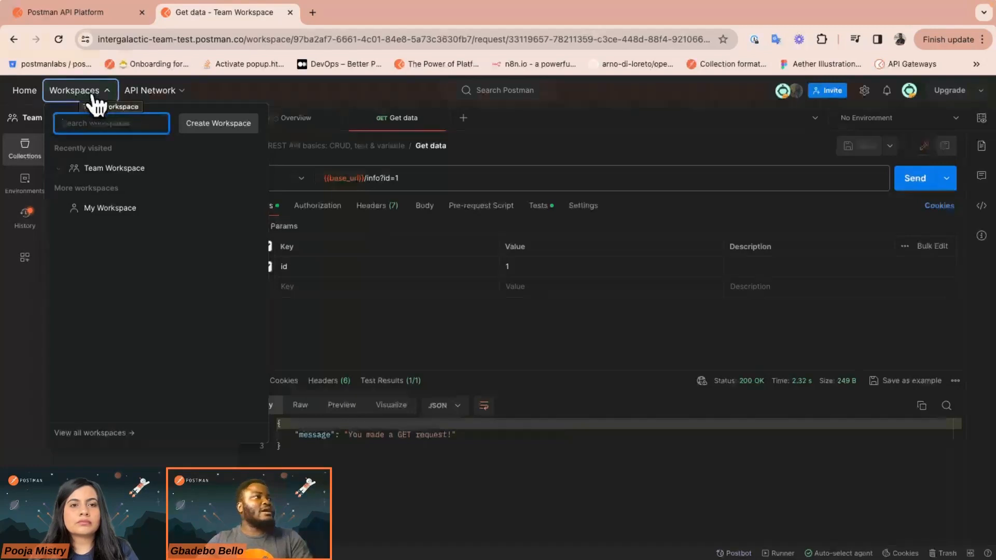
left_click(206, 124)
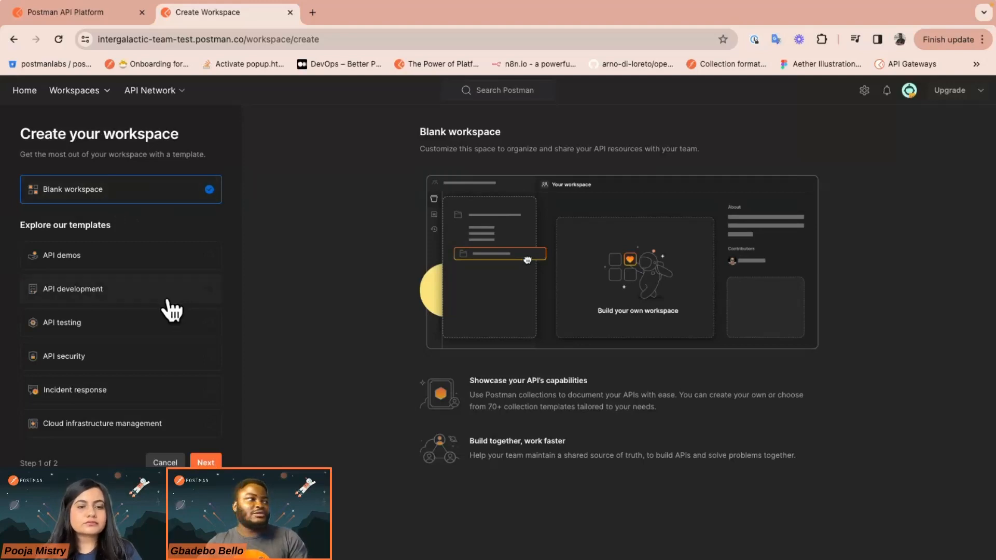
left_click(197, 462)
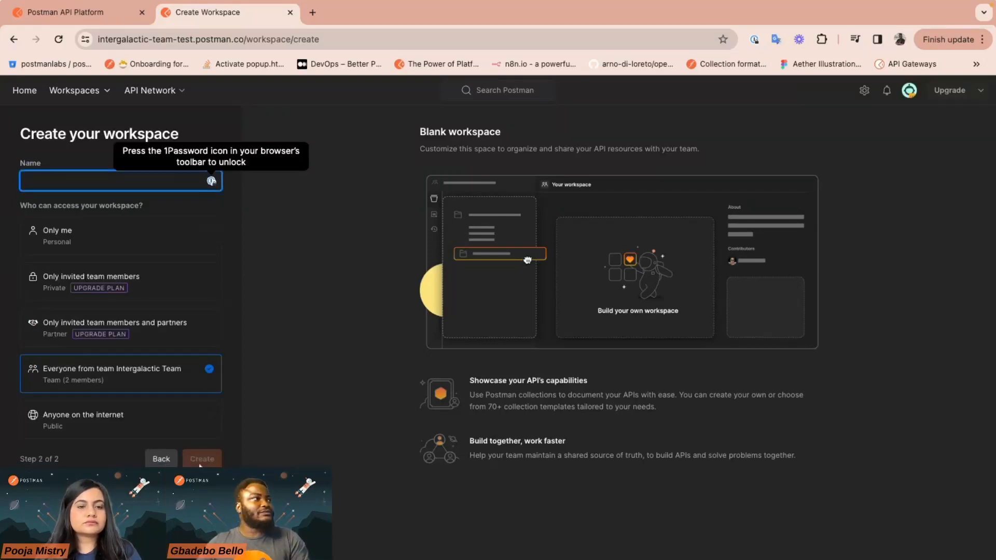
type("Inte")
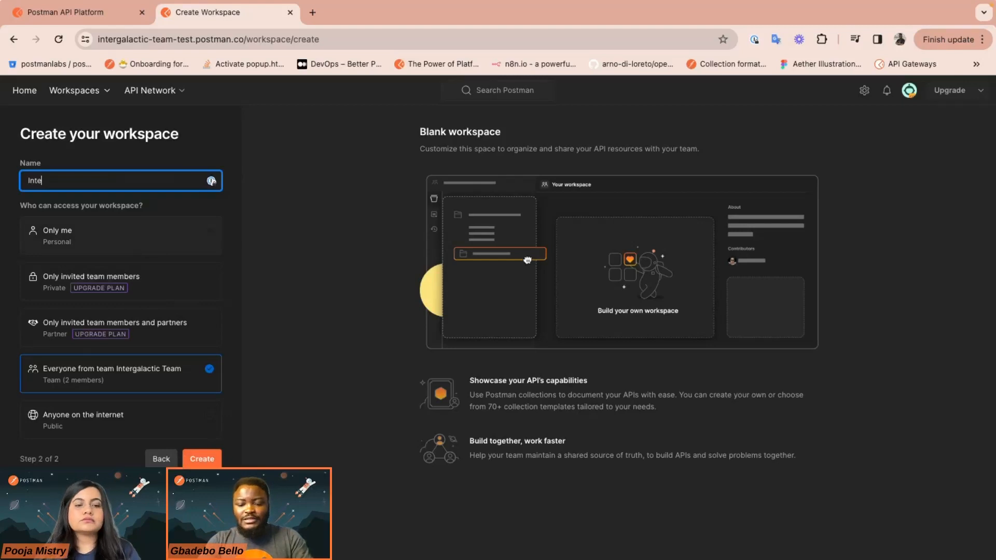
type("rgalactic demo workspace")
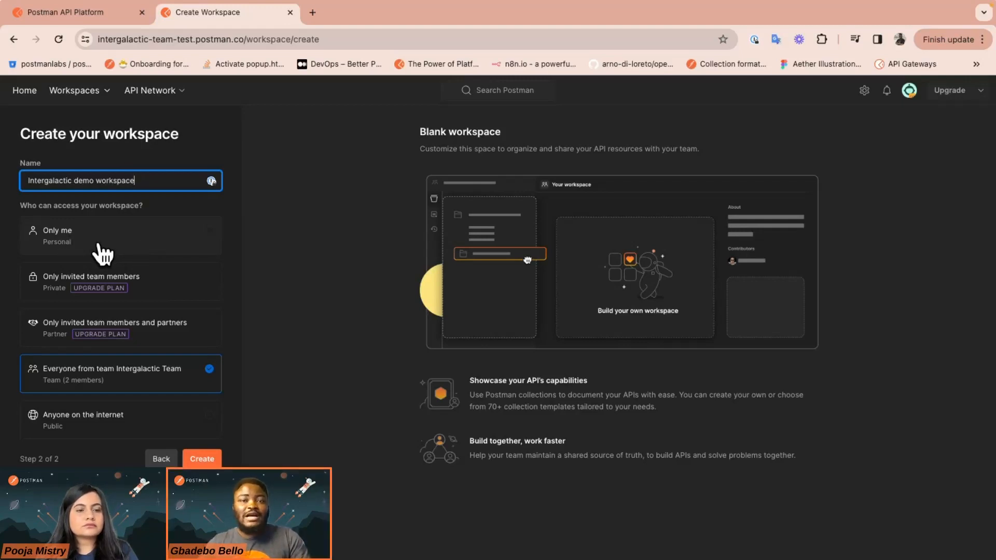
mouse_move(152, 285)
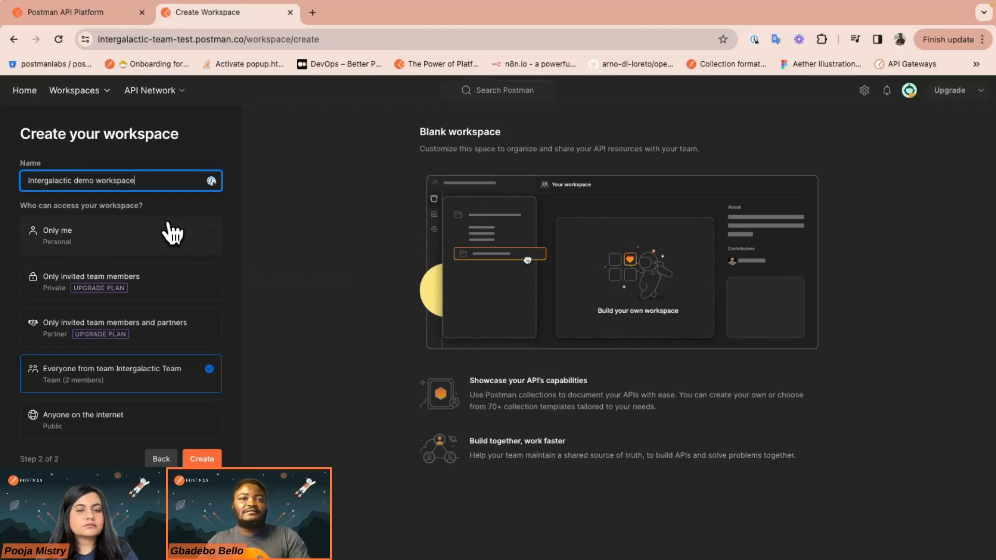
mouse_move(154, 344)
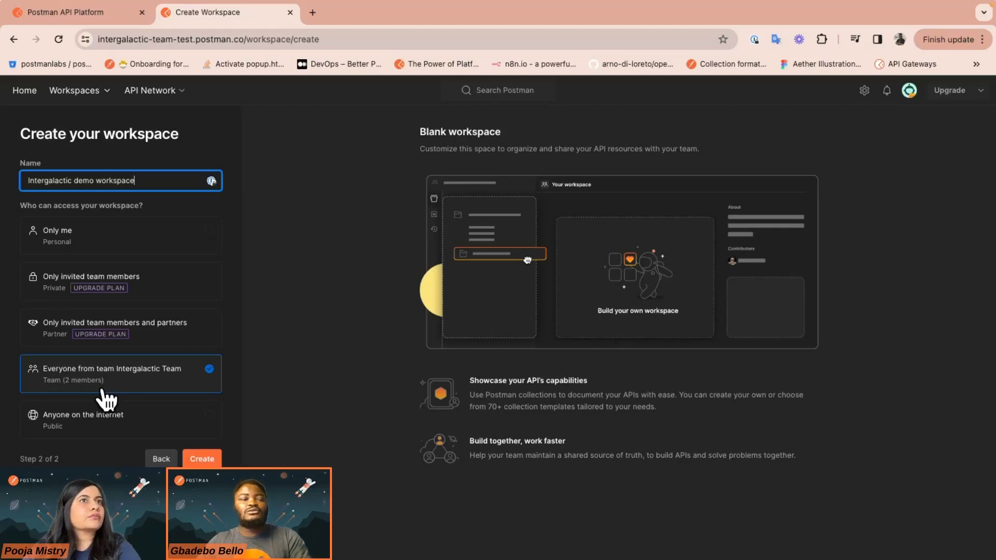
left_click(199, 456)
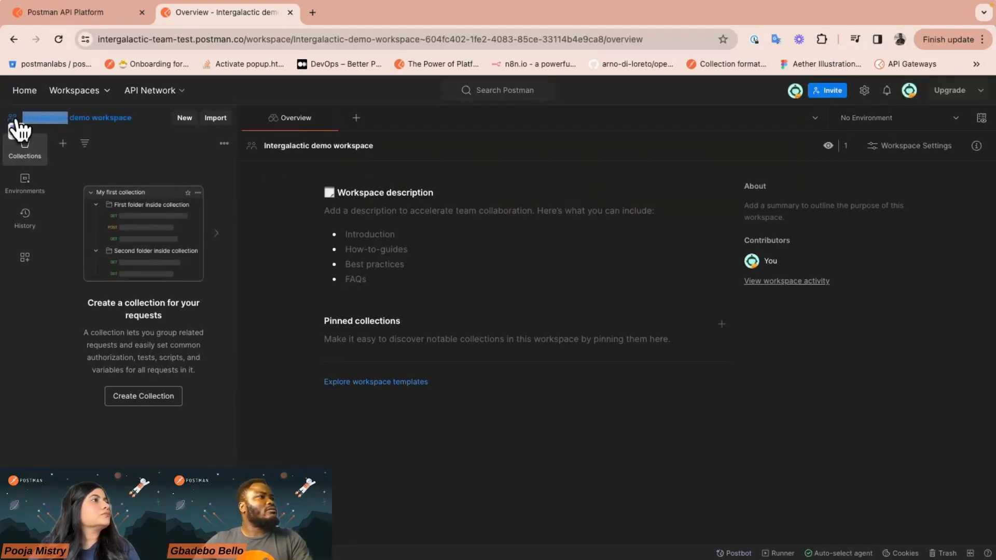
left_click_drag(19, 121, 189, 127)
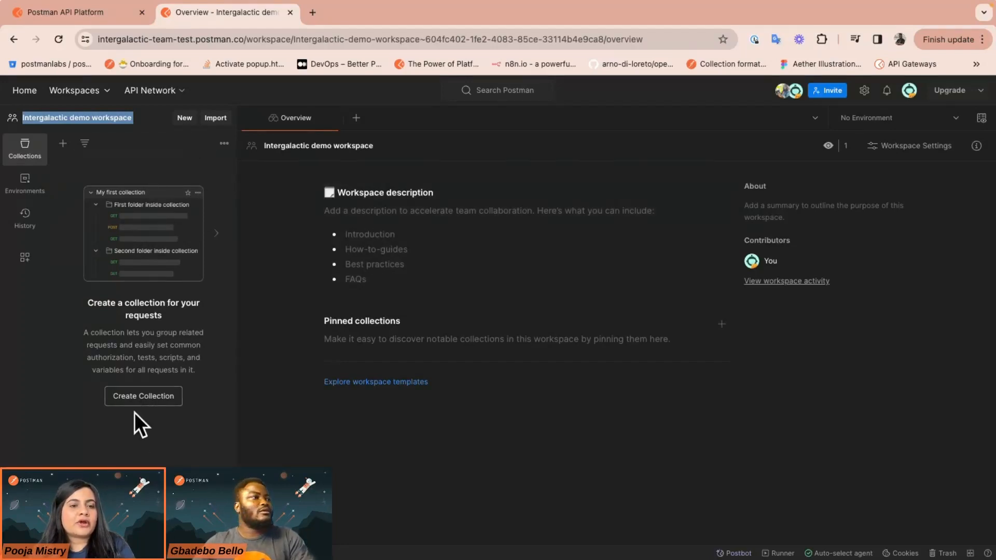
Create a collection named "Users Collection" in the Intergalactic demo workspace.
left_click(136, 400)
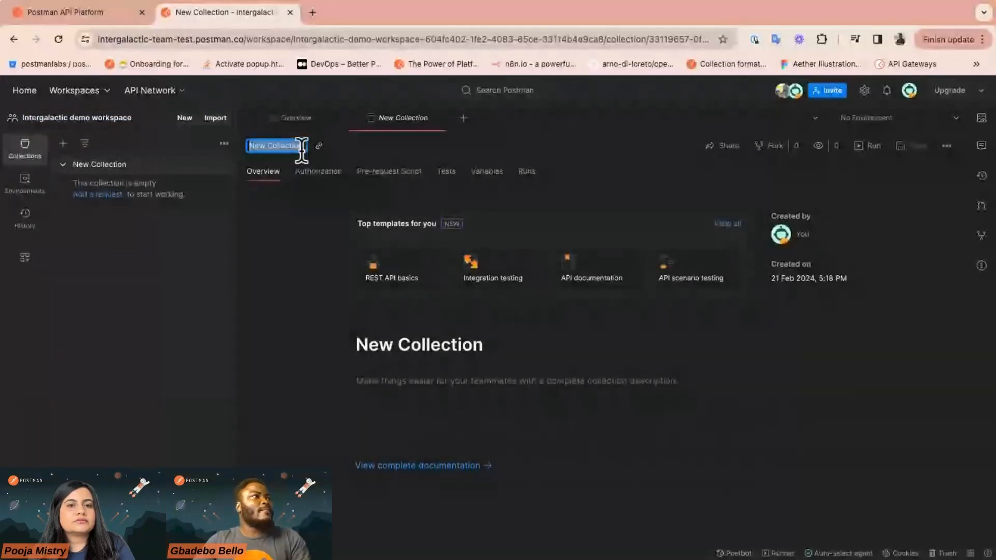
type("Users Collectio")
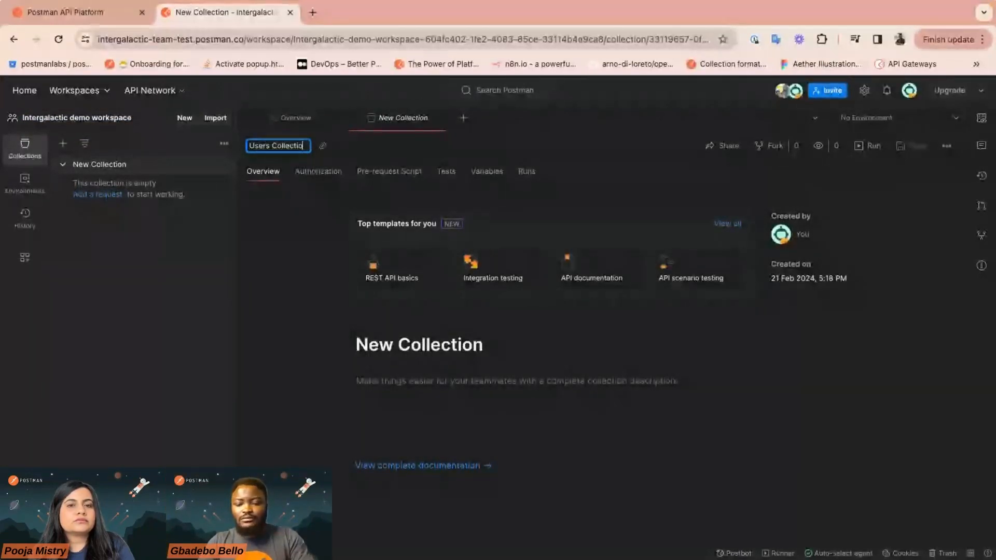
type("n")
key("Return")
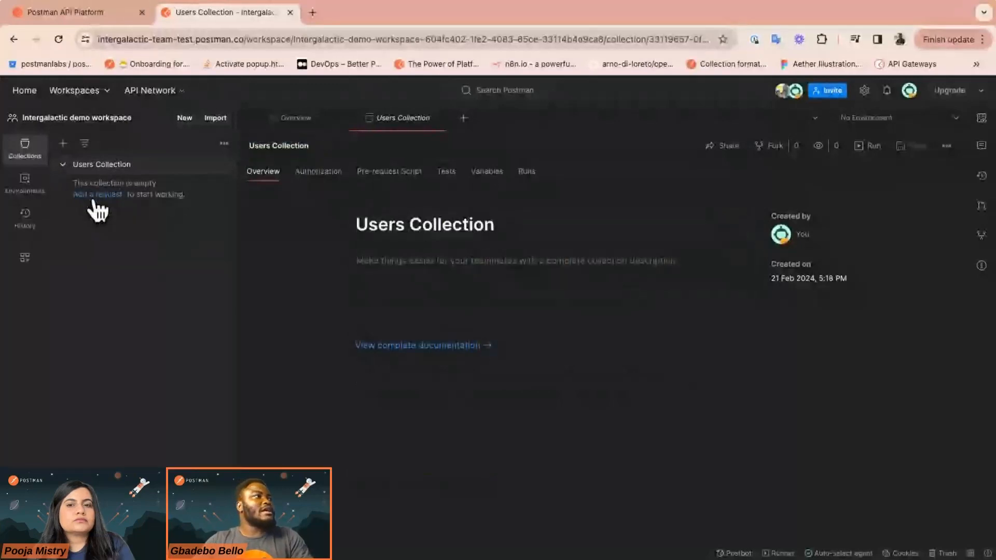
Add a request named "Get User" to the Users Collection.
left_click(91, 195)
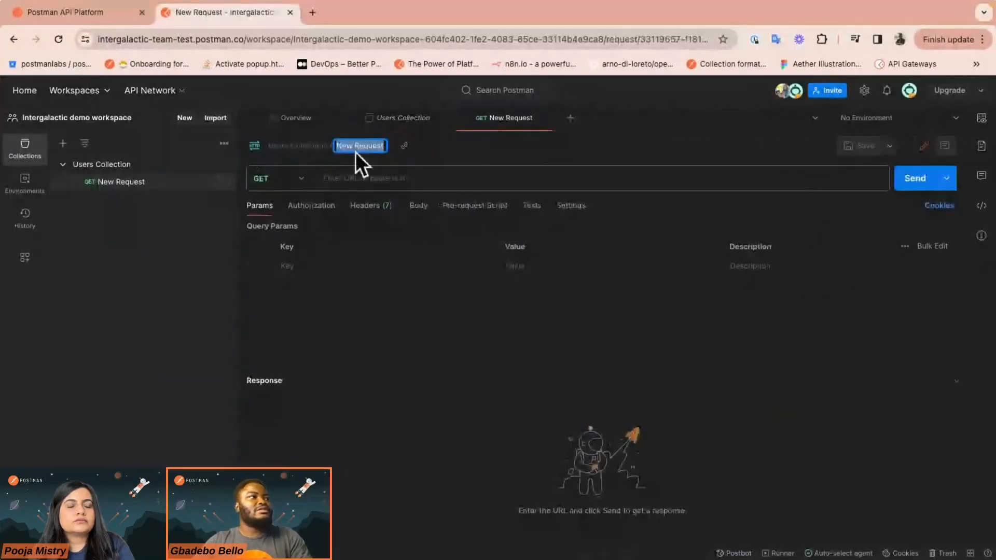
type("Get User")
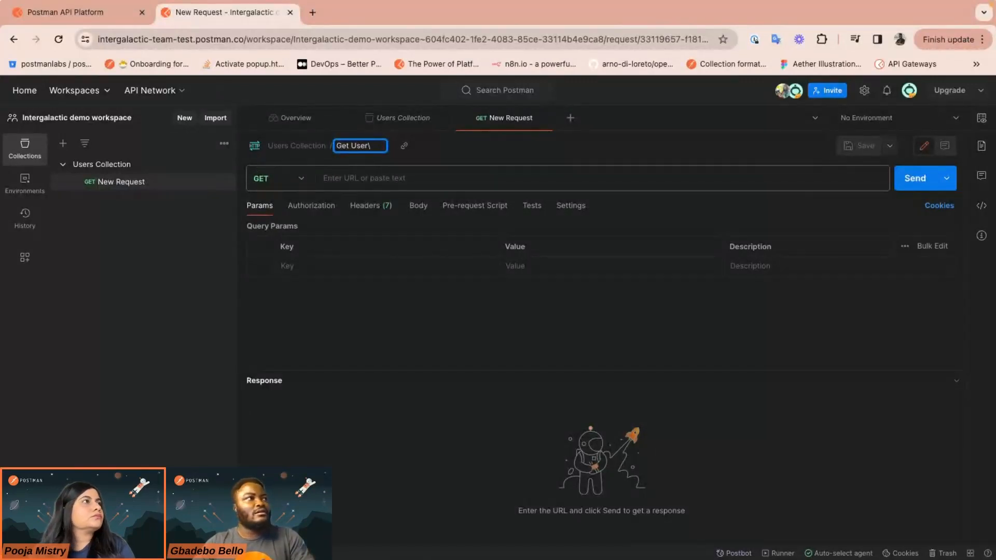
key("Return")
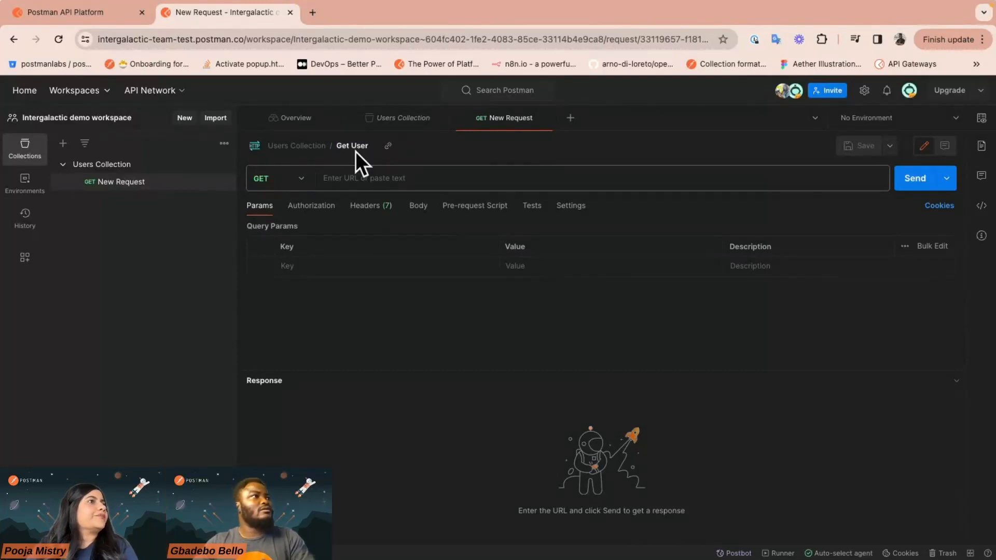
left_click(380, 178)
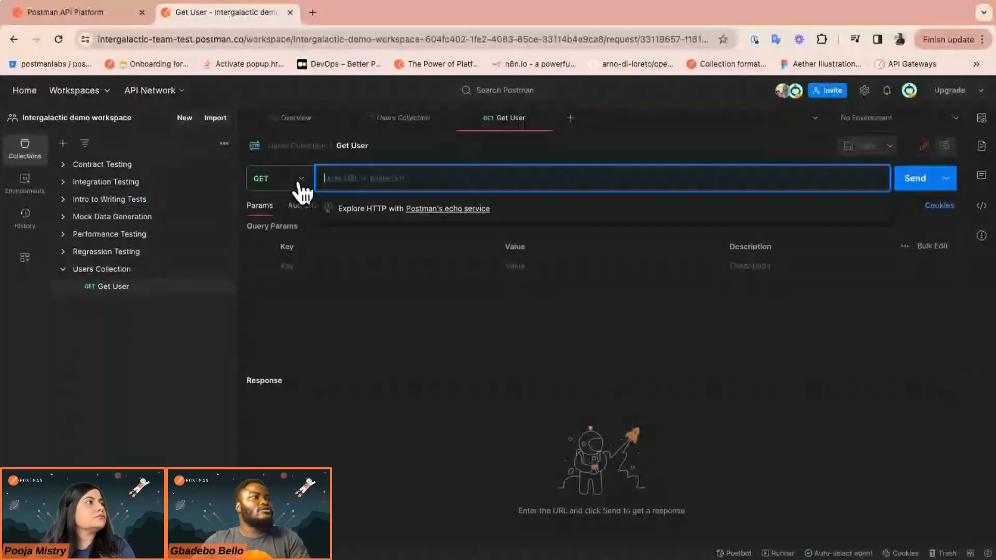
left_click(451, 209)
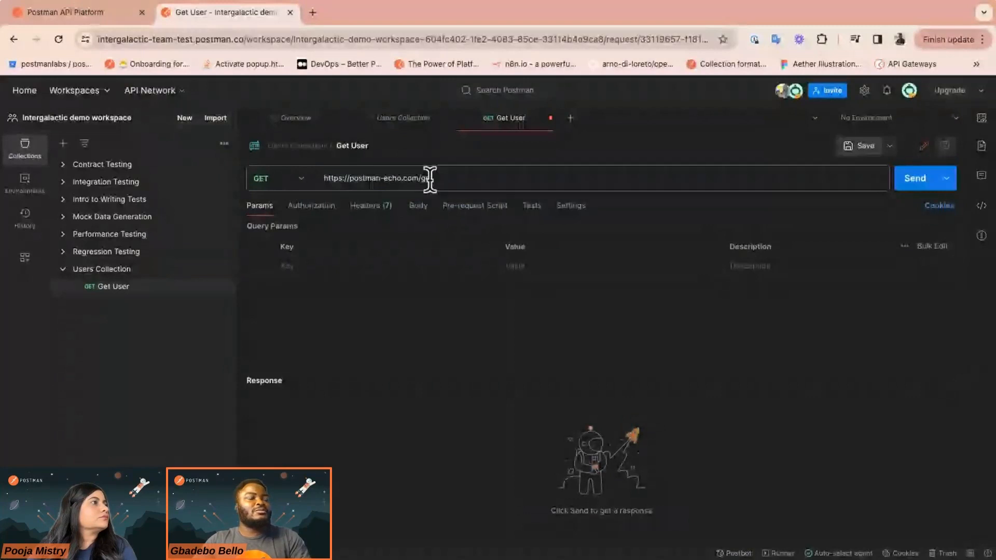
left_click(458, 178)
type("?")
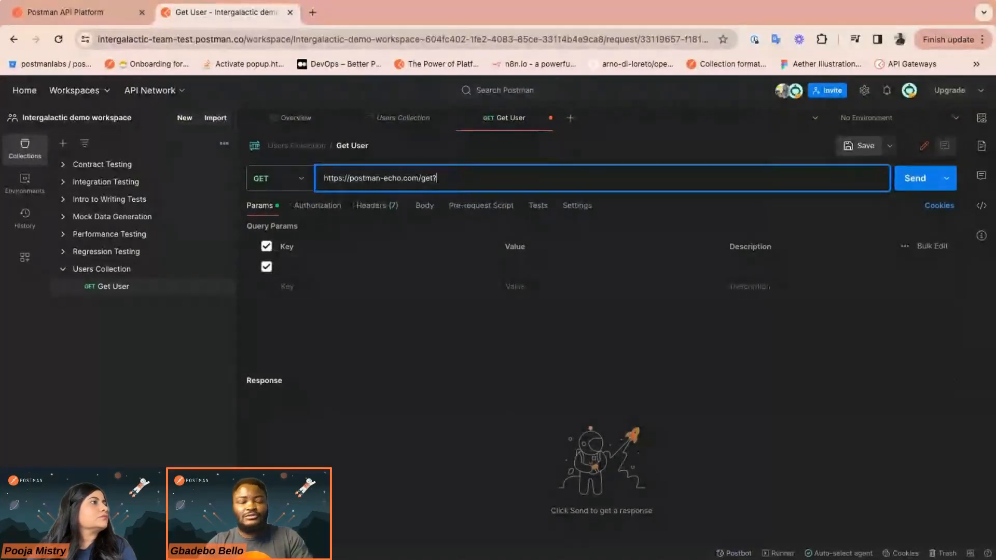
key("BackSpace")
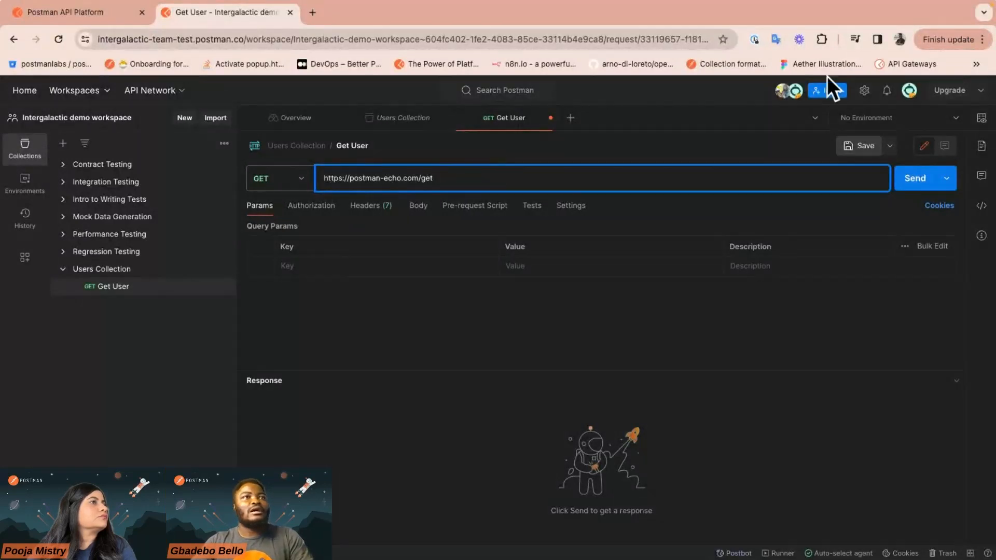
Save the Get User request, send it, and enlarge the response area.
left_click(850, 151)
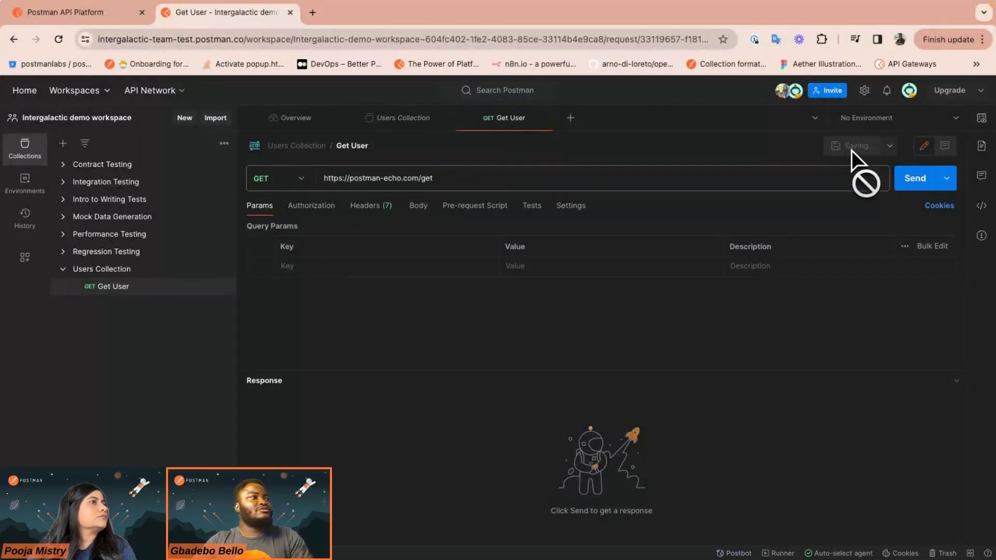
left_click(908, 185)
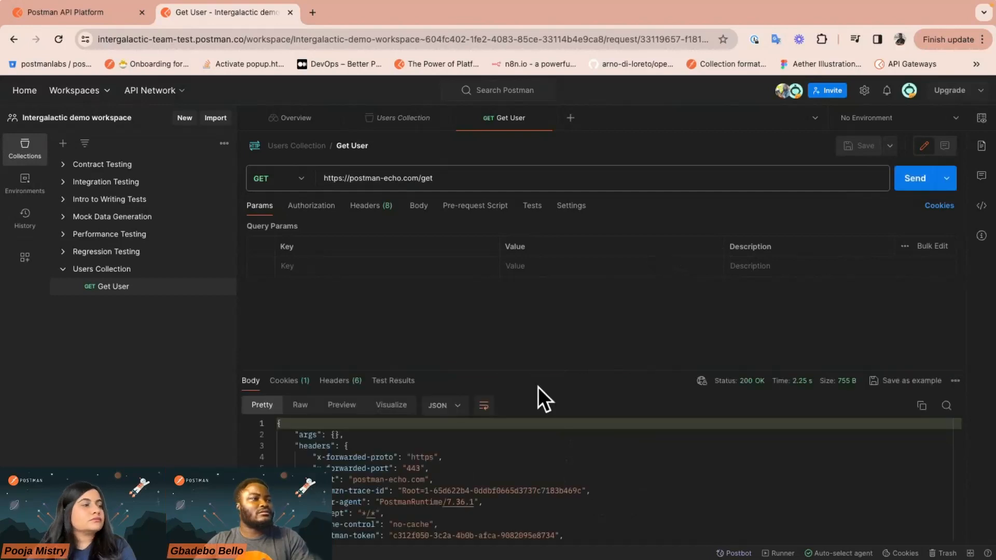
left_click_drag(502, 369, 519, 301)
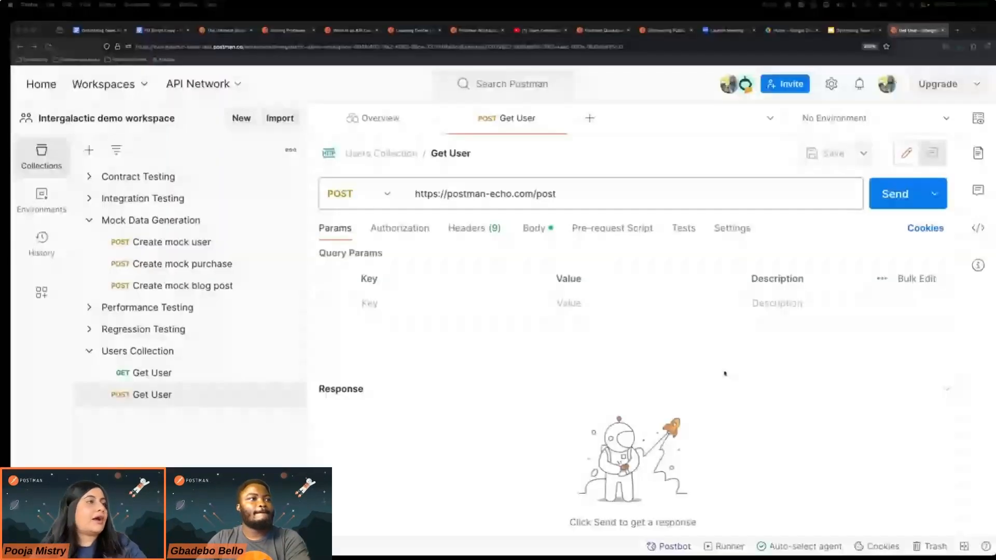
Collapse the Mock Data Generation collection and open role management for the Users Collection.
left_click(89, 222)
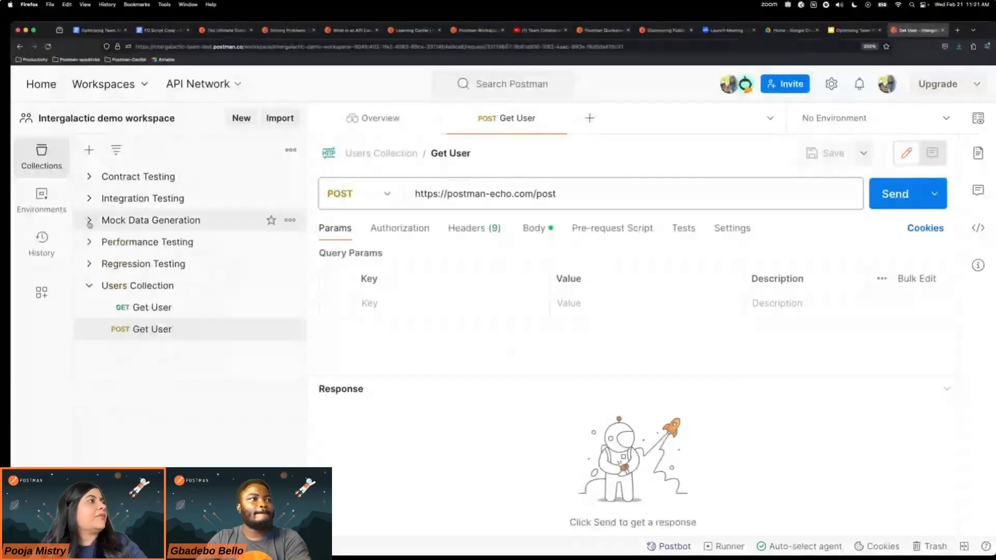
left_click(209, 336)
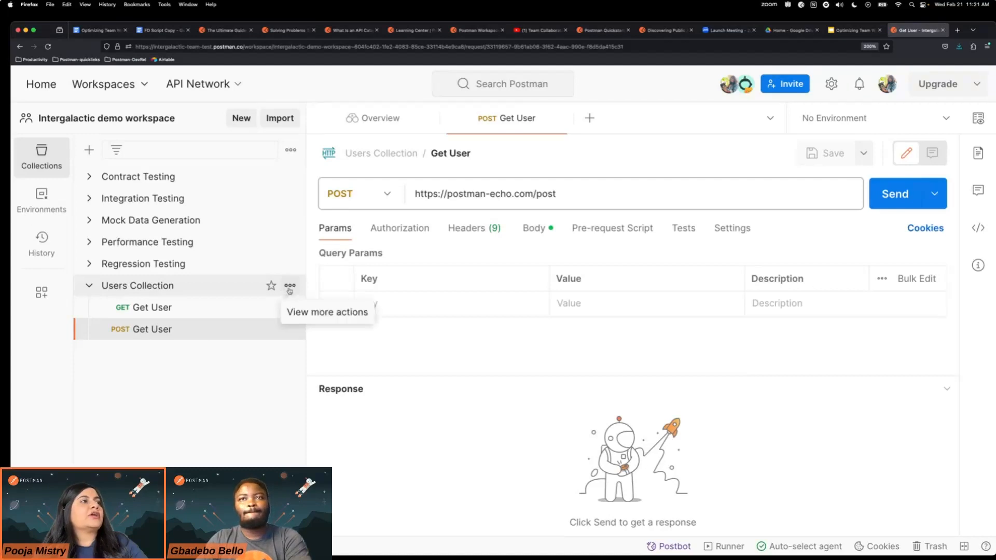
left_click(289, 286)
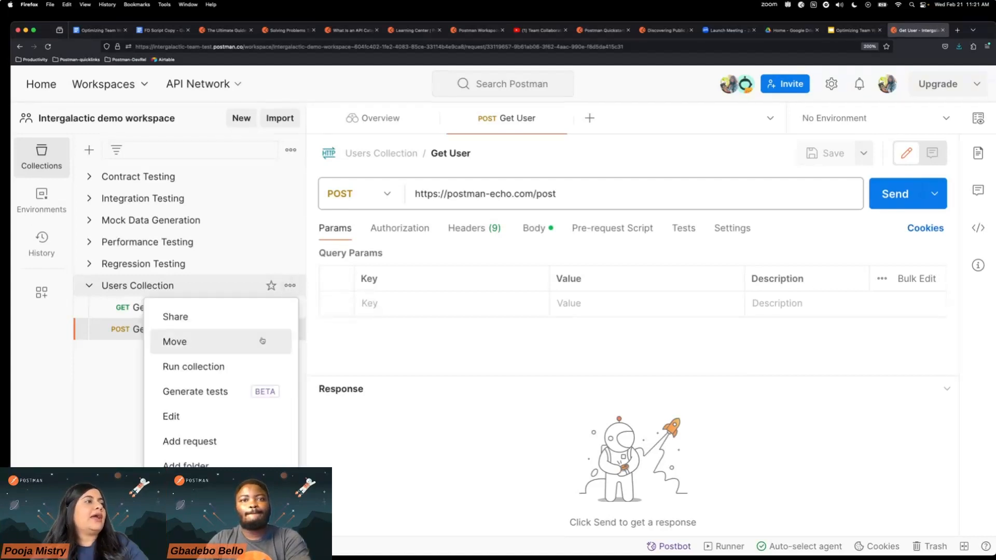
left_click(442, 334)
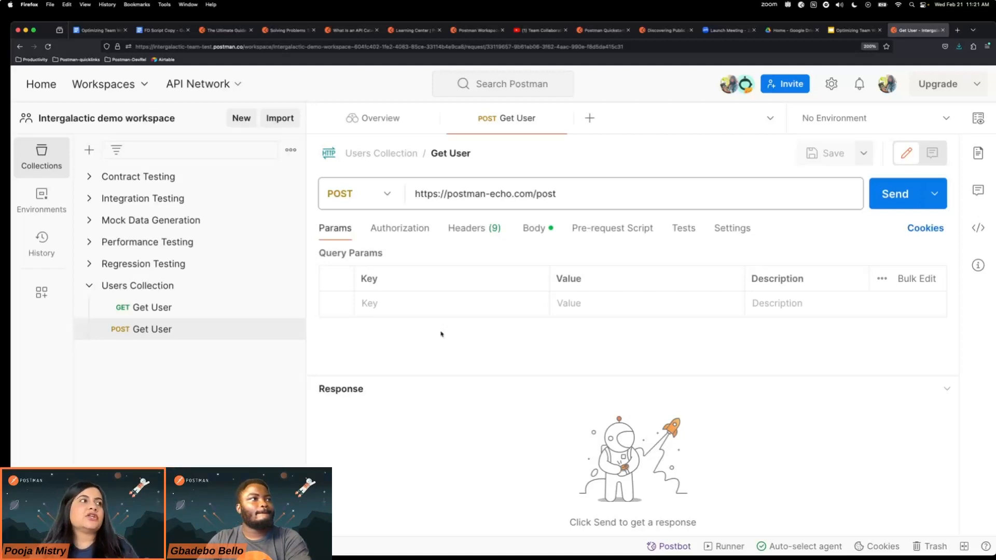
left_click(290, 285)
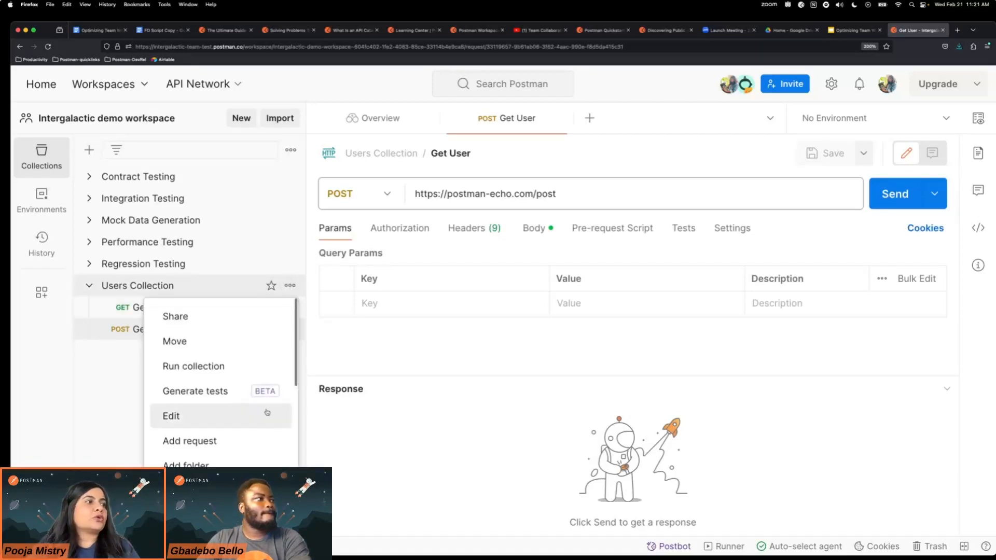
scroll(264, 415, "down", 5)
scroll(256, 449, "down", 3)
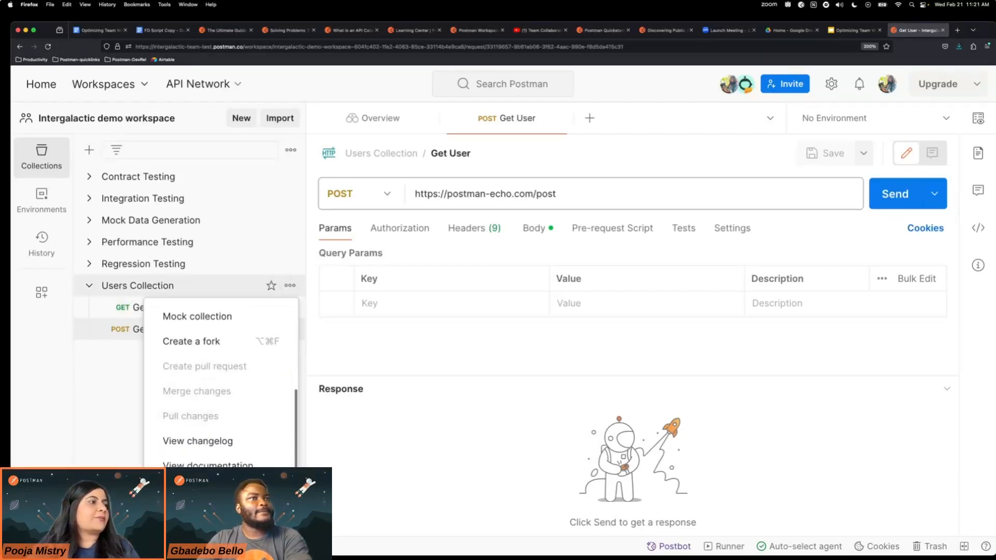
left_click(233, 499)
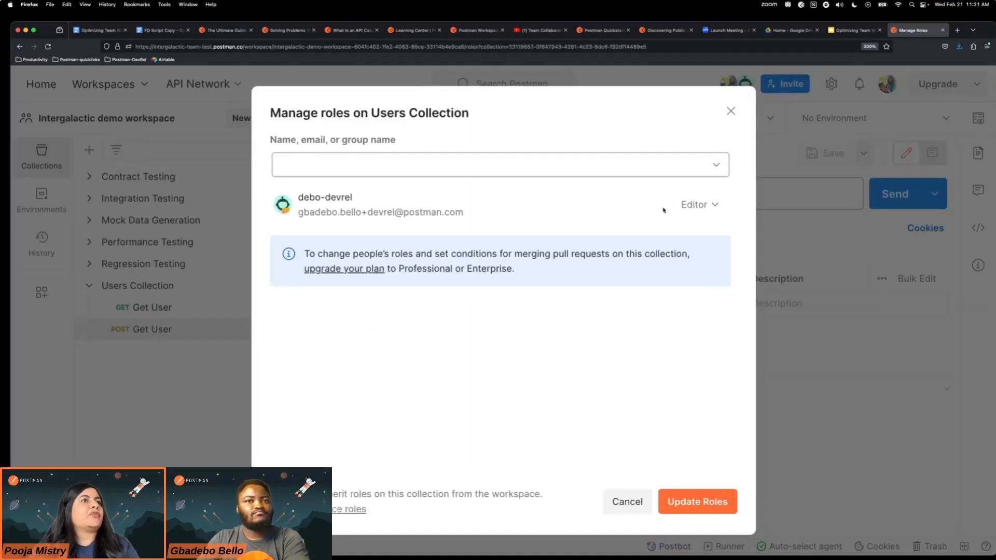
Examine the role options offered for the listed collaborator on the Users Collection and close role management without updating anything.
left_click(696, 204)
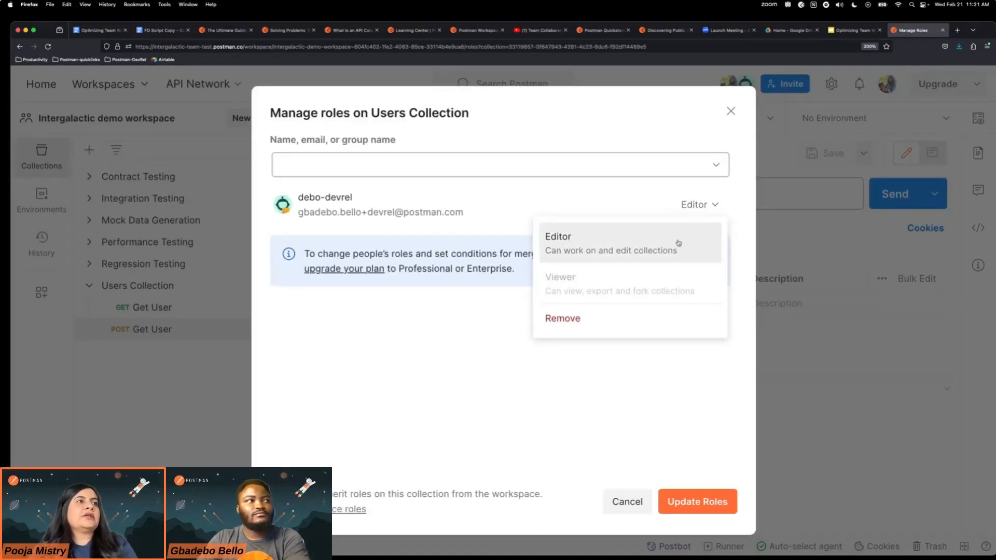
left_click(594, 202)
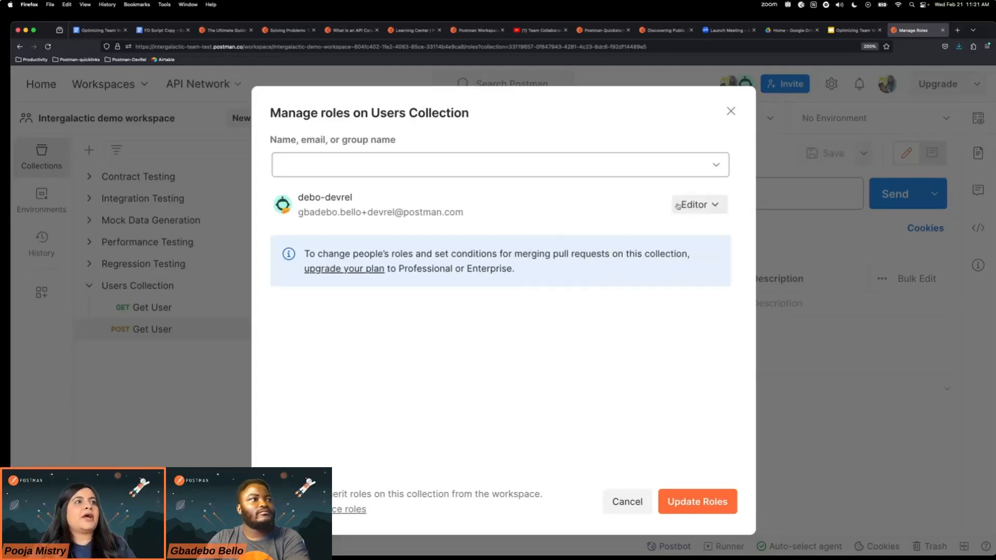
left_click(679, 206)
mouse_move(667, 293)
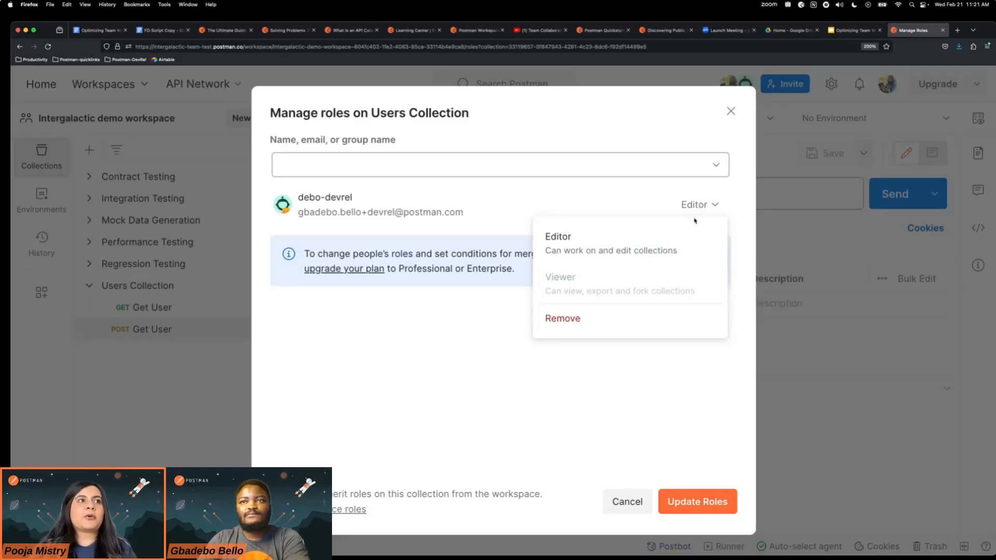
left_click(659, 207)
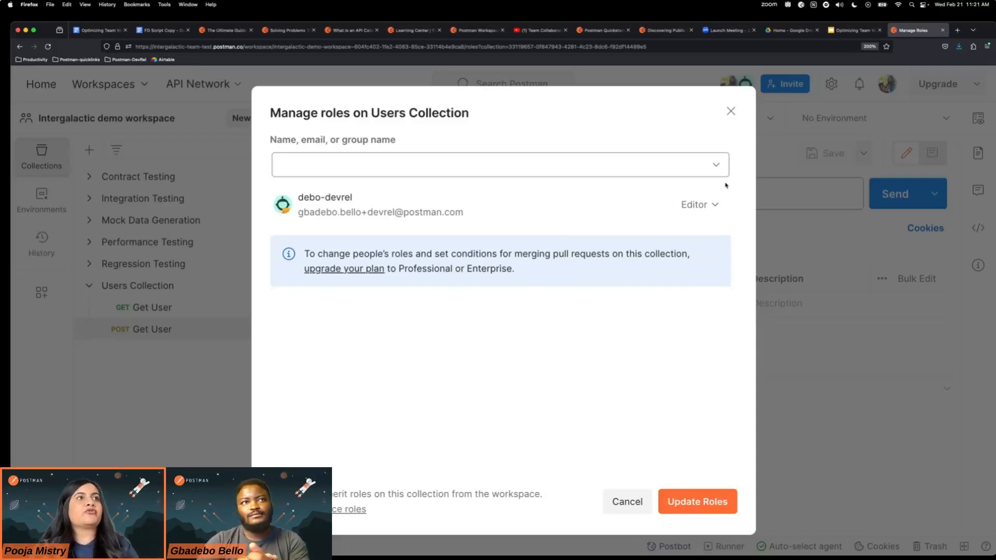
left_click(730, 111)
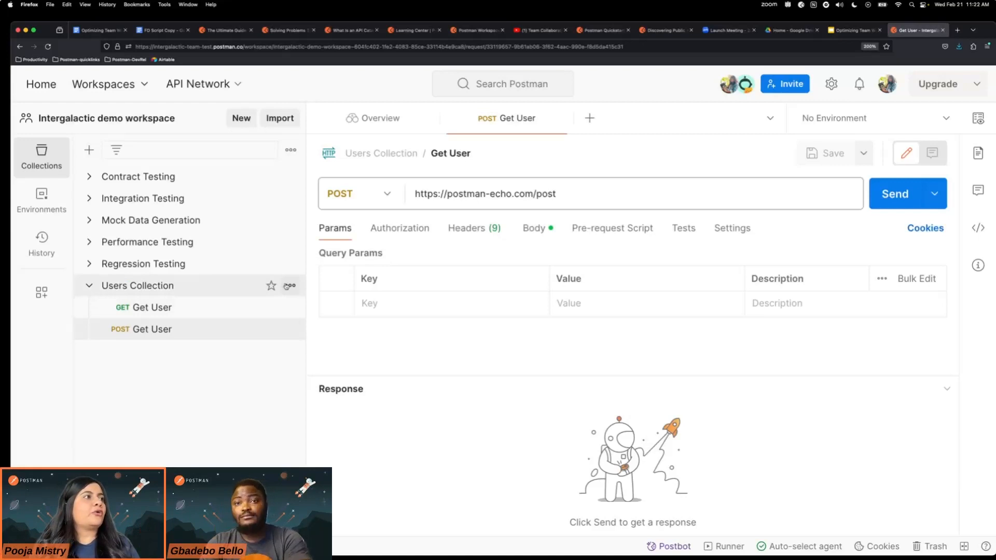
Fork the Users Collection into Team Workspace, keeping the default fork label and watching the original collection.
left_click(289, 287)
scroll(264, 389, "down", 3)
left_click(255, 440)
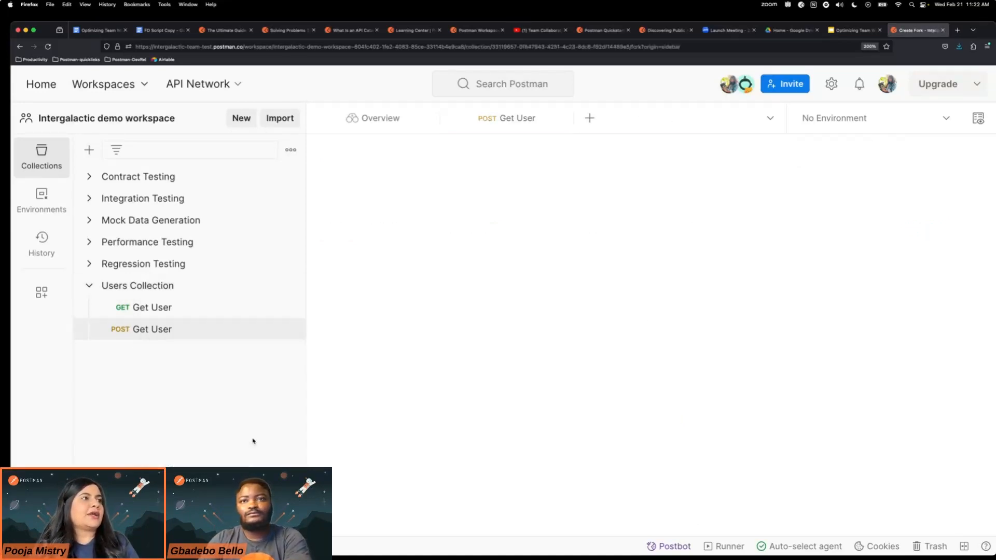
left_click(422, 327)
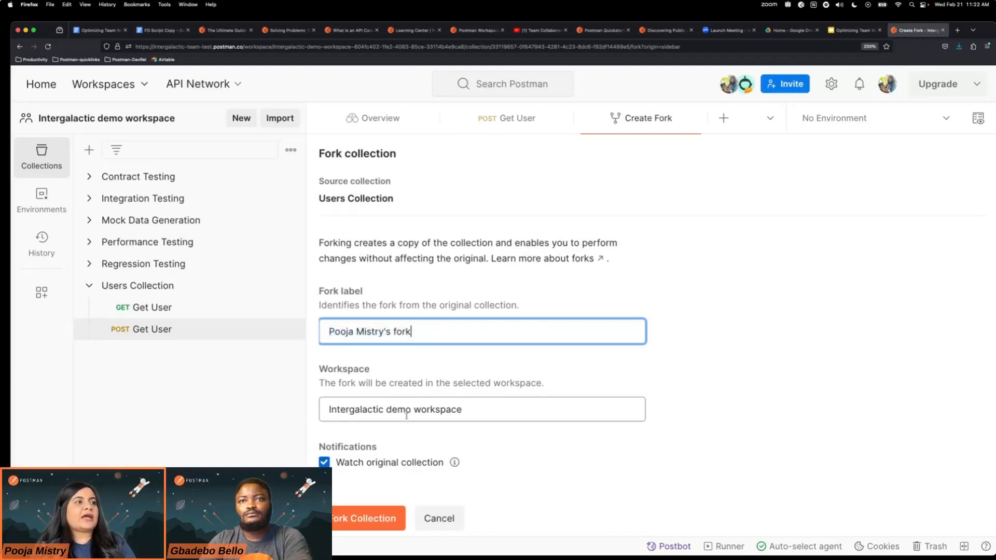
left_click(473, 412)
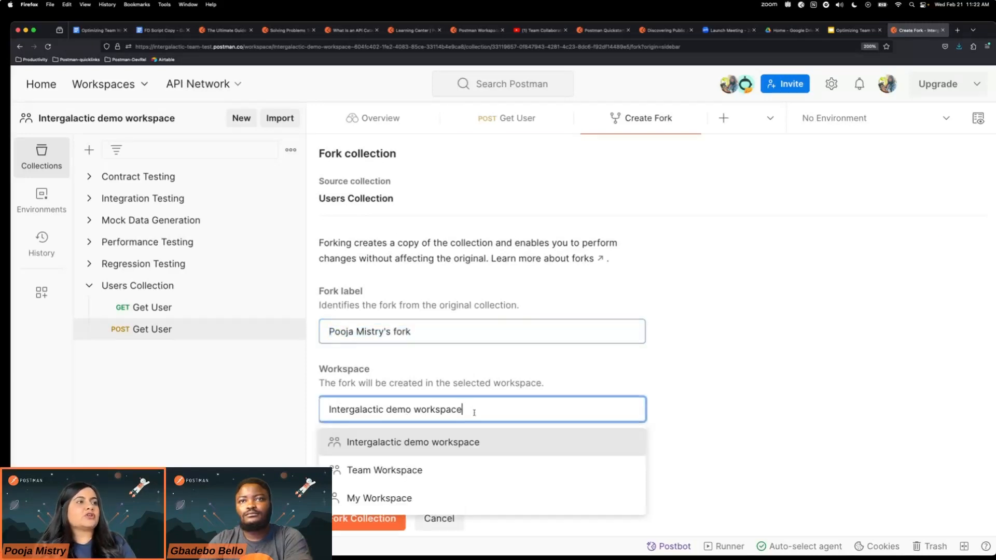
left_click(469, 469)
left_click(382, 512)
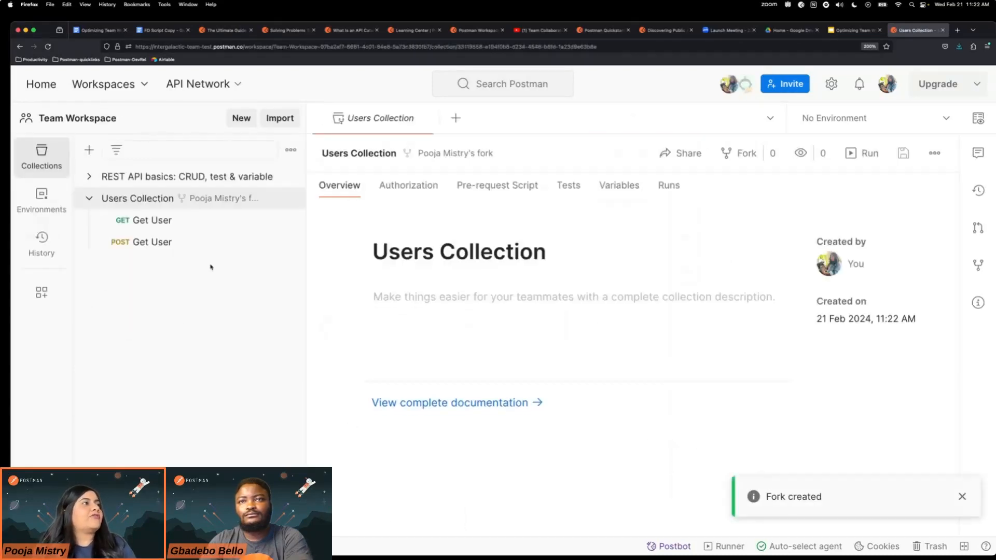
Add a query parameter "name" with a person's first name as value to the fork's GET Get User request and save it.
left_click(220, 225)
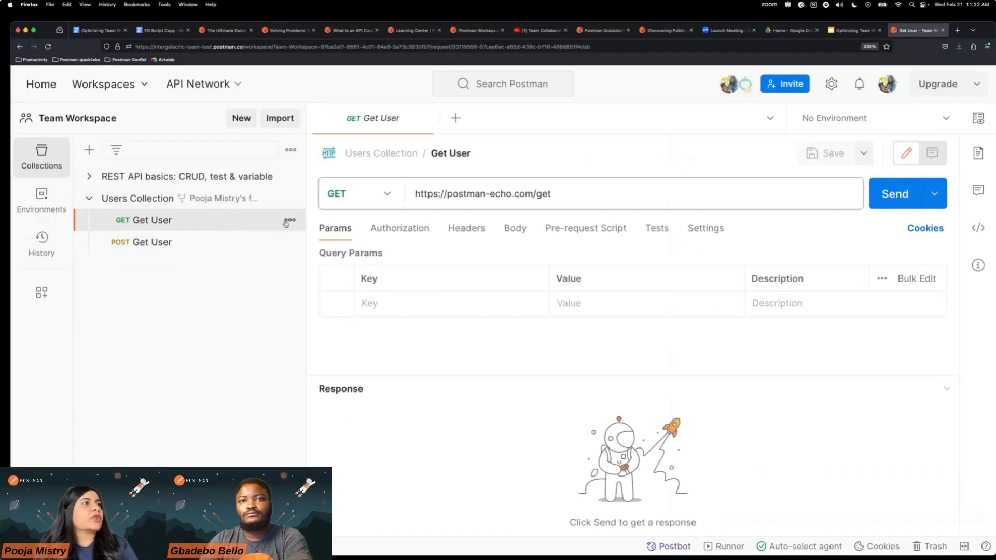
left_click(549, 193)
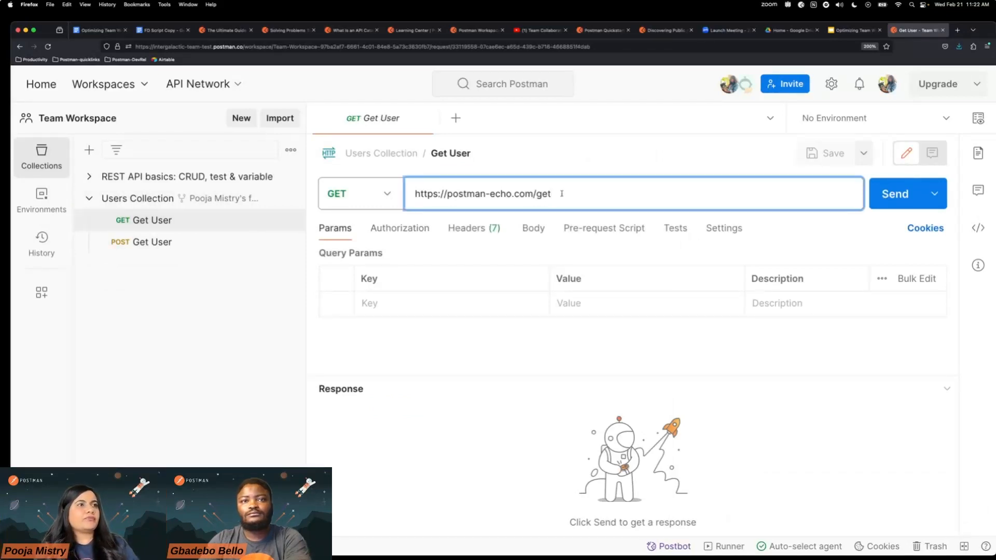
left_click(411, 303)
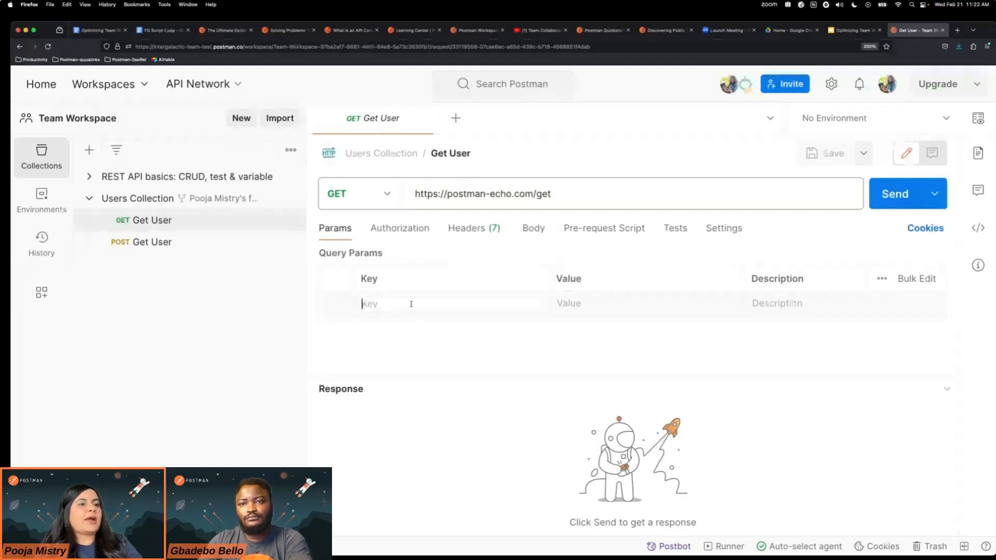
type("name")
left_click(573, 303)
type("Pooja")
left_click(828, 153)
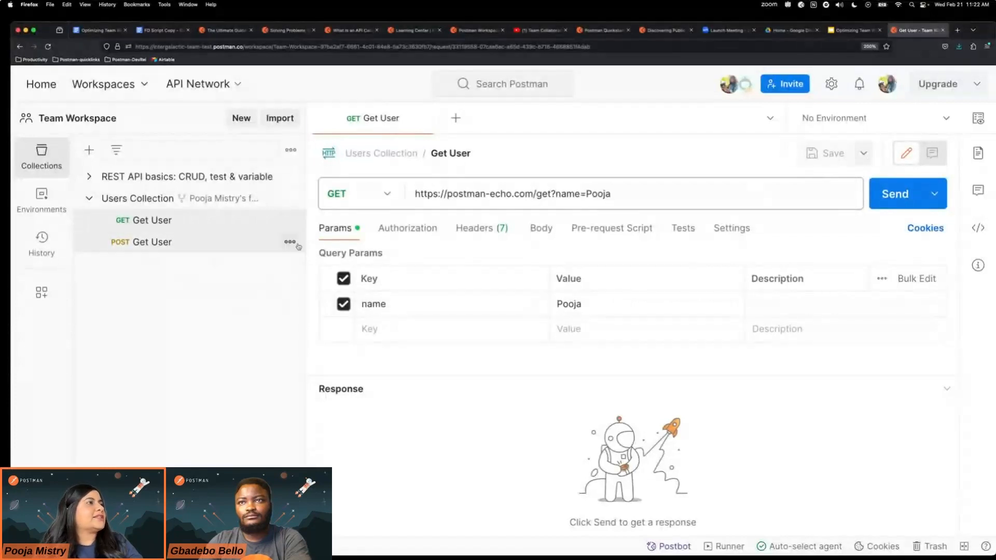
Duplicate the POST Get User request in the forked Users Collection and rename the copy "Get User 2".
left_click(289, 242)
left_click(224, 414)
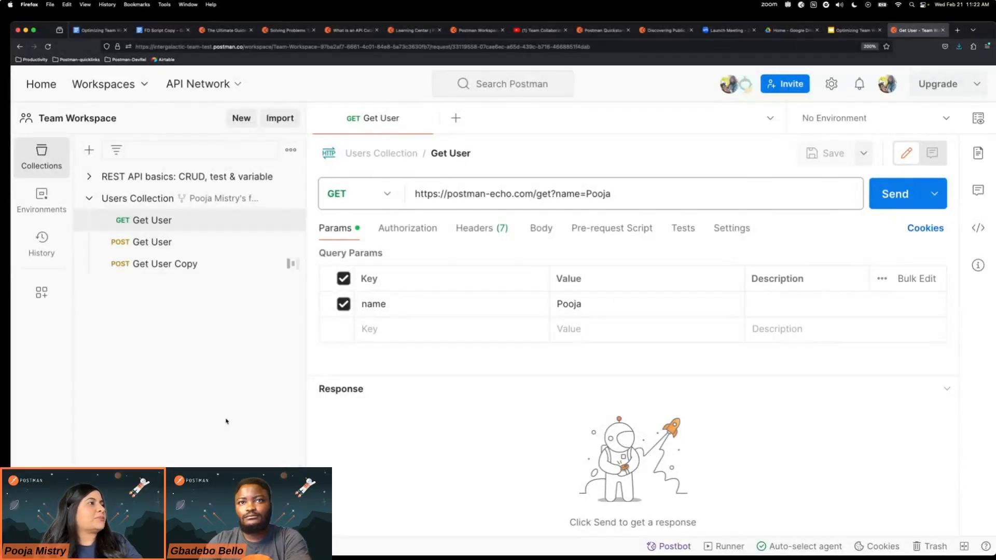
left_click(289, 265)
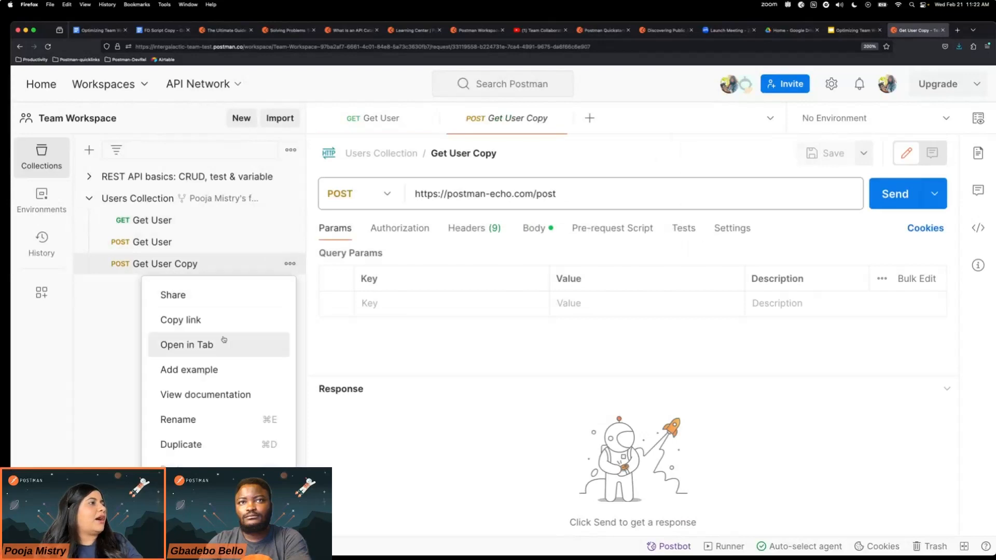
left_click(211, 418)
key("BackSpace")
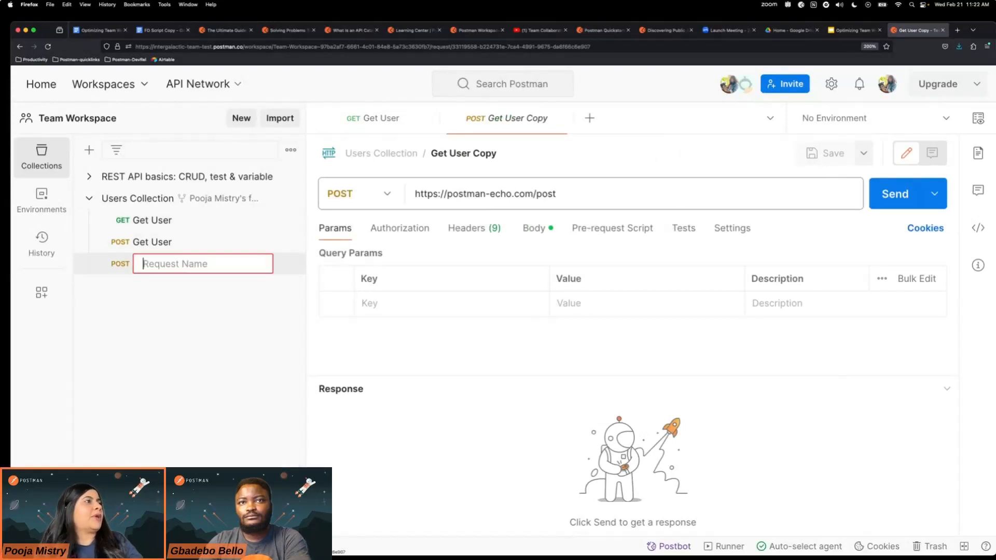
type("Get User 2")
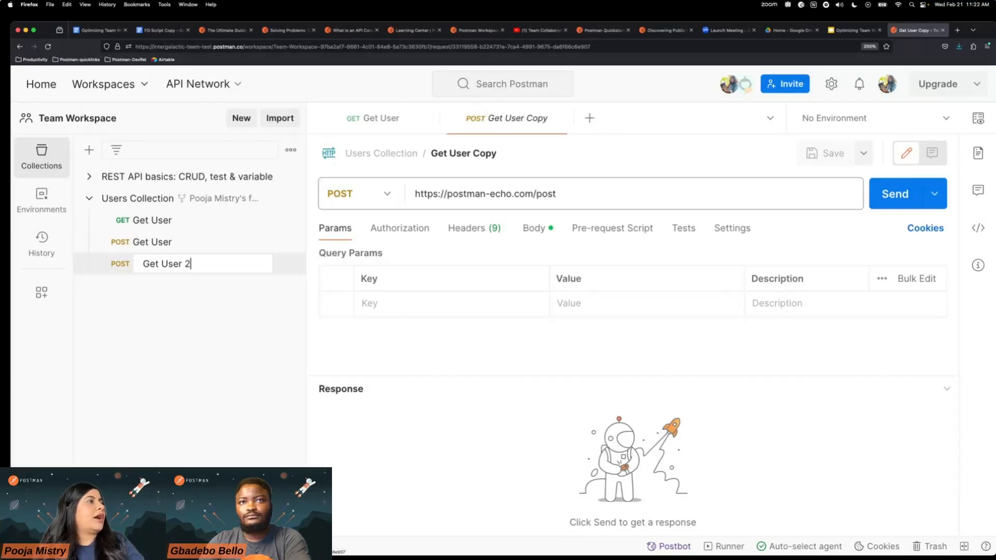
left_click(617, 362)
Replace the random firstName variable in Get User 2's JSON body with a fixed first name and save the request.
left_click(534, 228)
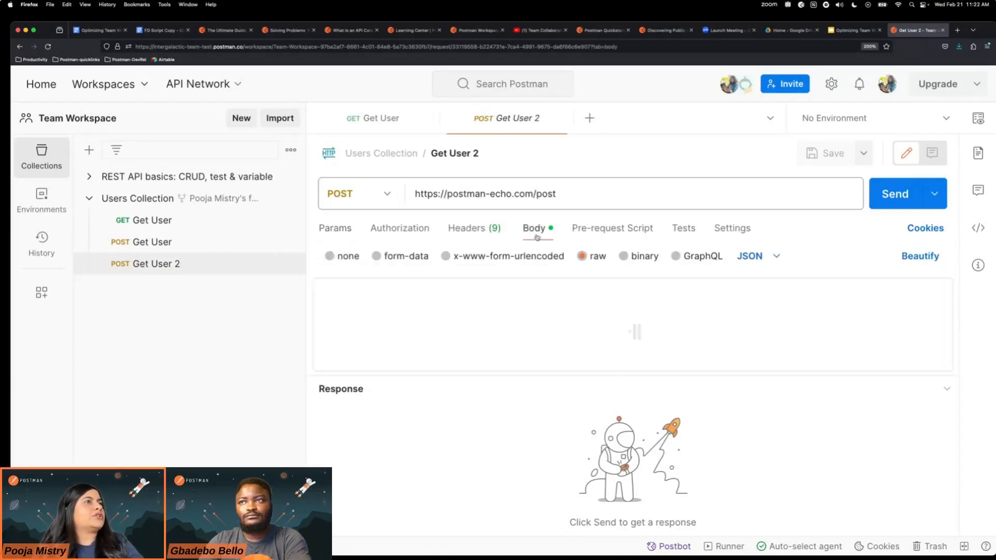
left_click_drag(528, 374, 527, 444)
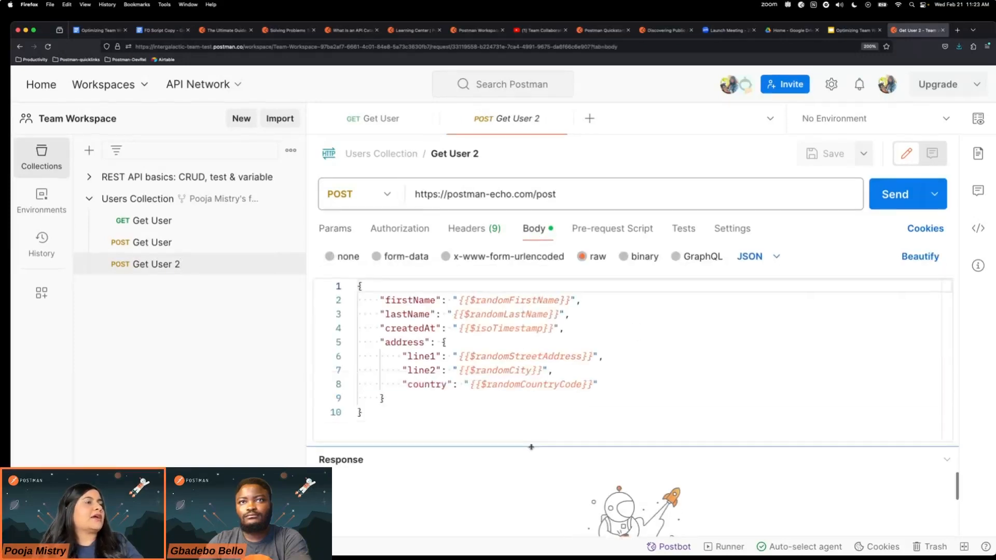
left_click_drag(568, 299, 459, 301)
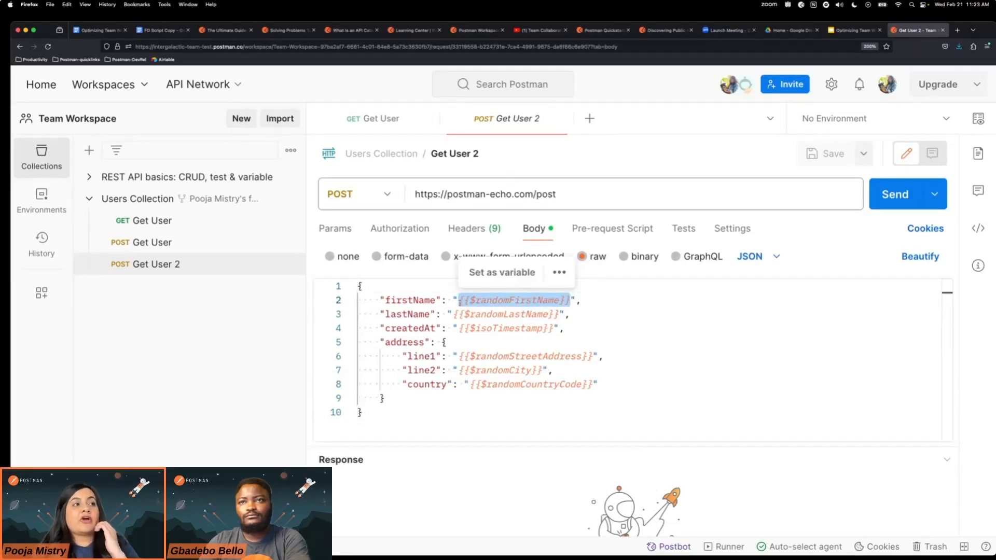
key("BackSpace")
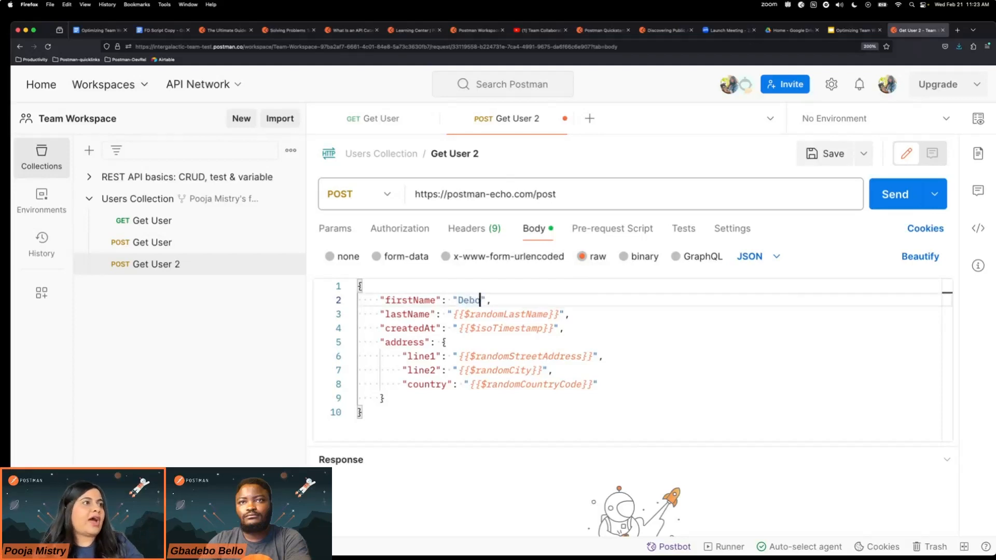
left_click(840, 156)
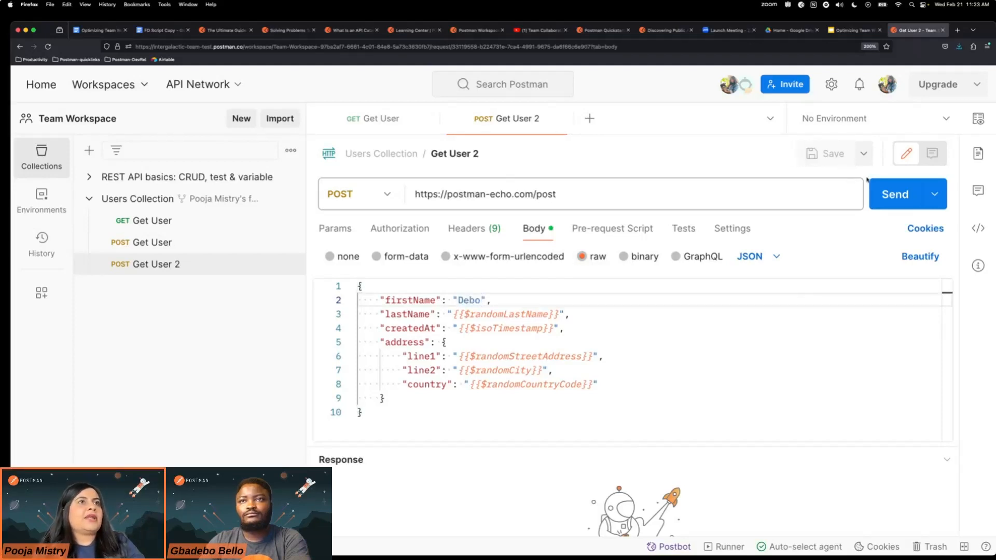
Send the Get User 2 request, enlarge its response, and return to the fork's GET Get User request.
left_click(893, 194)
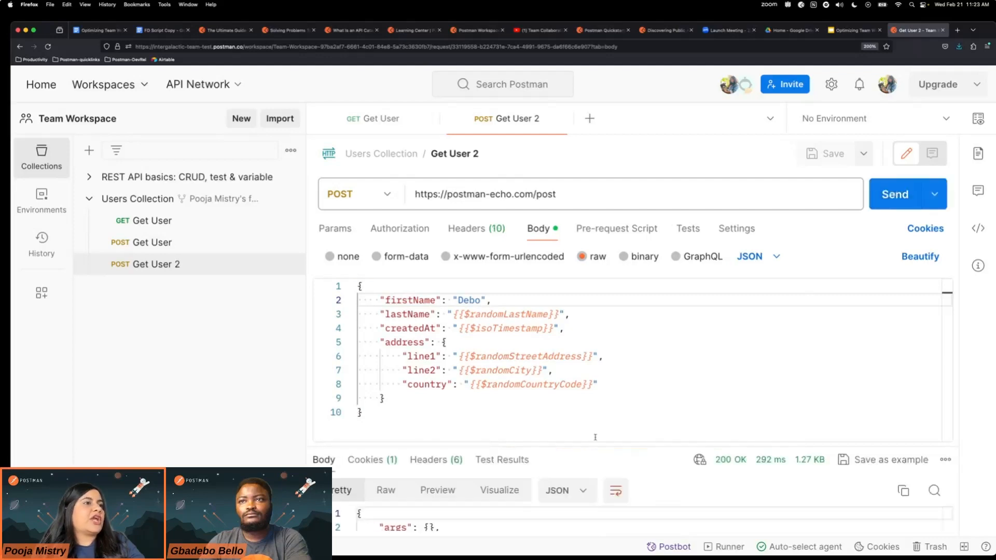
left_click_drag(595, 447, 595, 350)
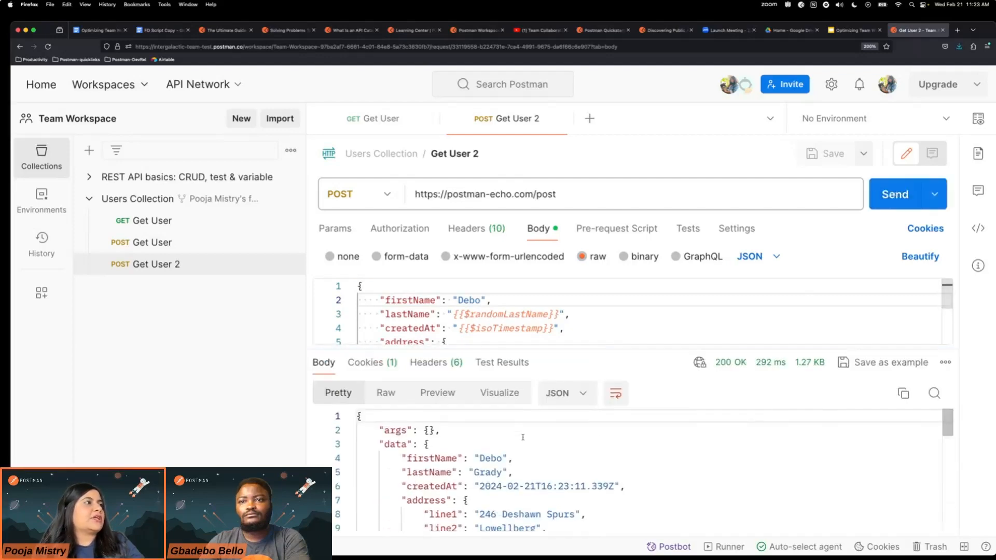
left_click(216, 251)
left_click(213, 221)
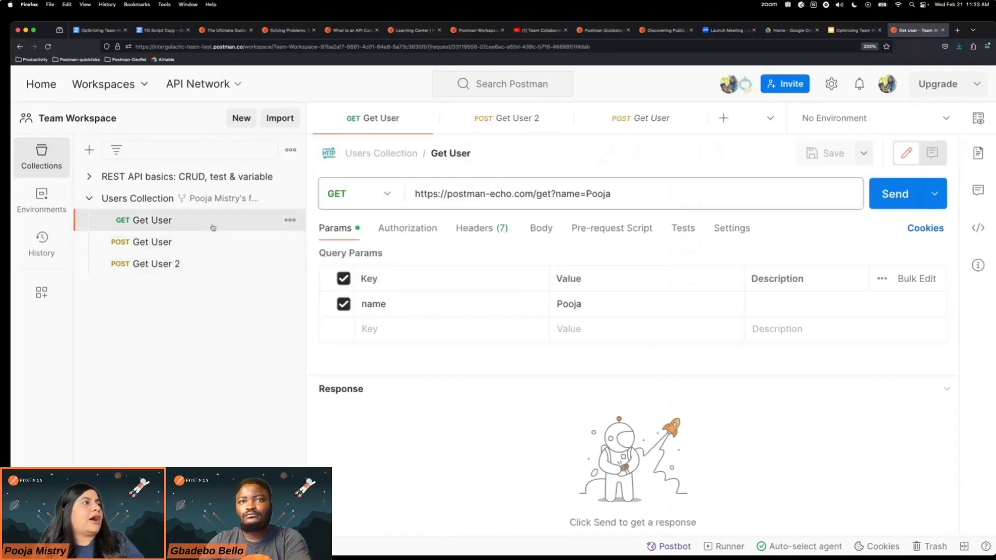
Send the fork's GET Get User request and enlarge its response area.
left_click(893, 194)
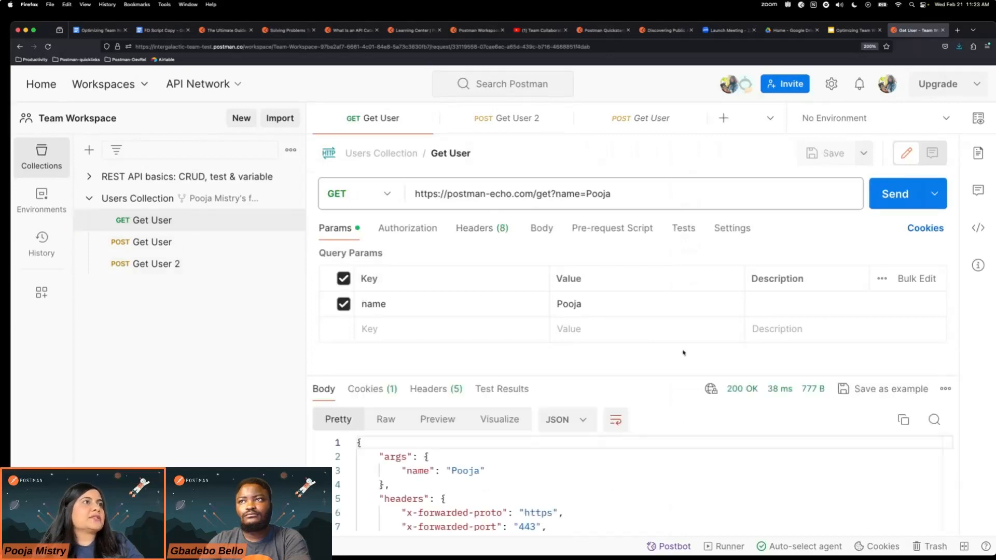
left_click_drag(646, 383, 646, 312)
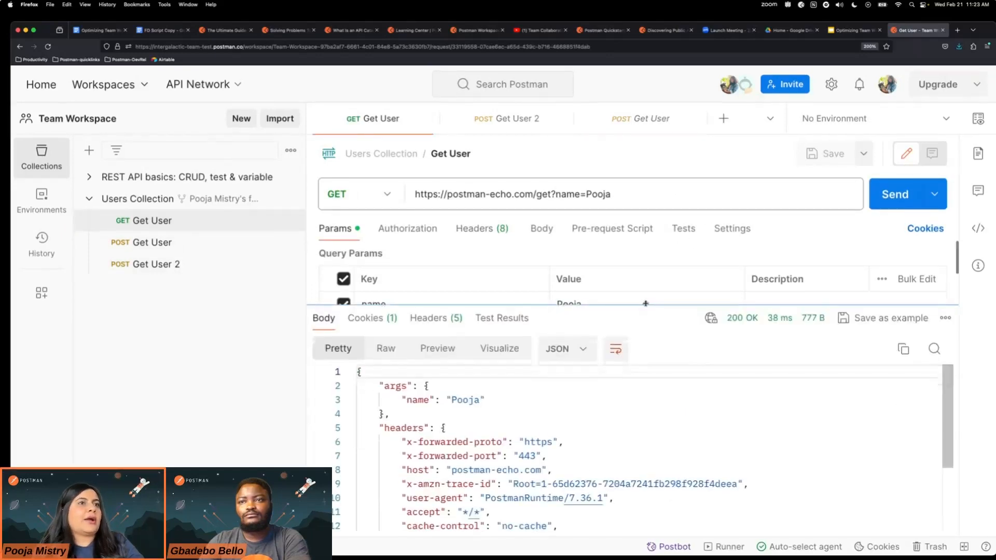
Add the "Status code: Code is 200" test snippet to GET Get User, save the request and send it.
left_click(681, 229)
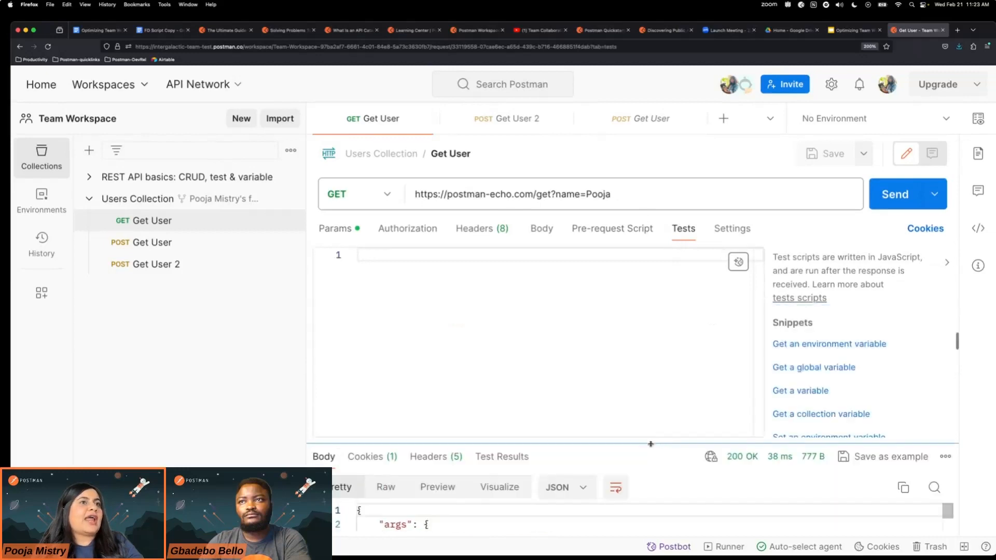
scroll(843, 373, "down", 8)
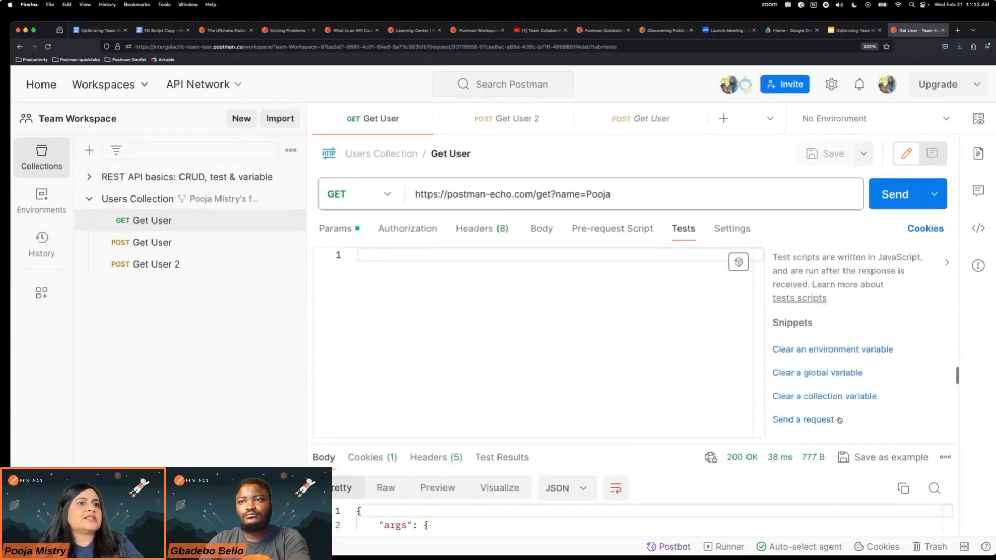
left_click(821, 412)
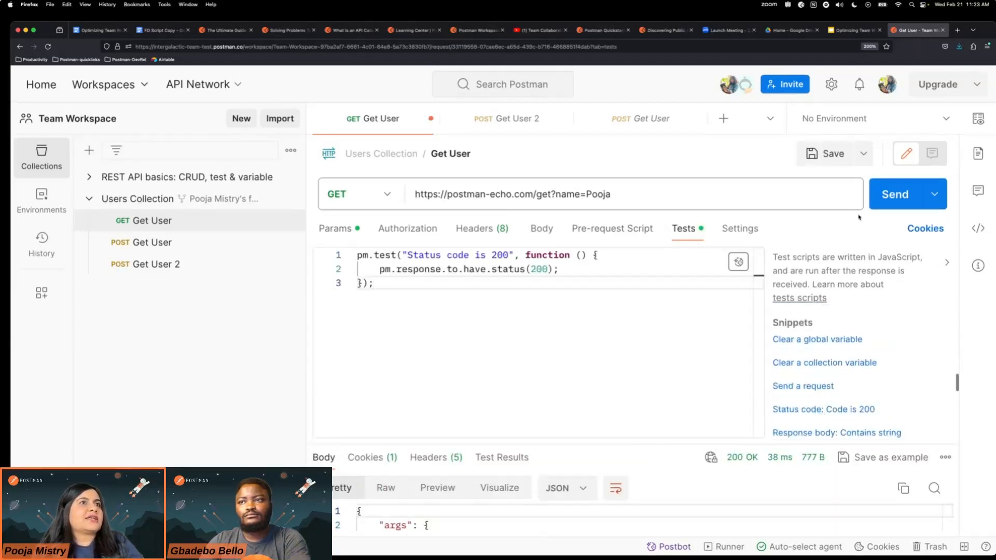
left_click(826, 157)
left_click(895, 194)
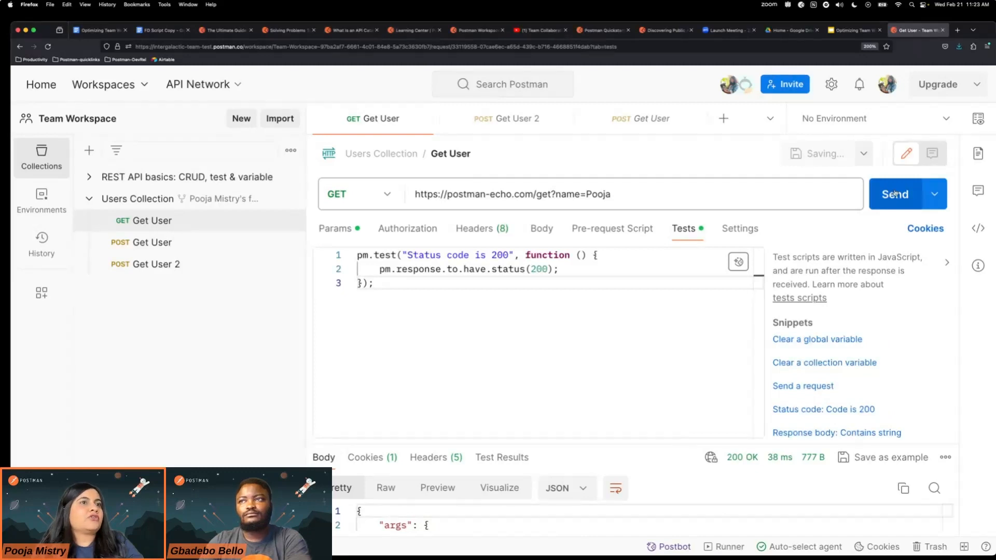
Add the "Response body: Contains string" test snippet to GET Get User, send the request and check its test results.
scroll(839, 358, "down", 2)
scroll(839, 358, "down", 1)
left_click(840, 375)
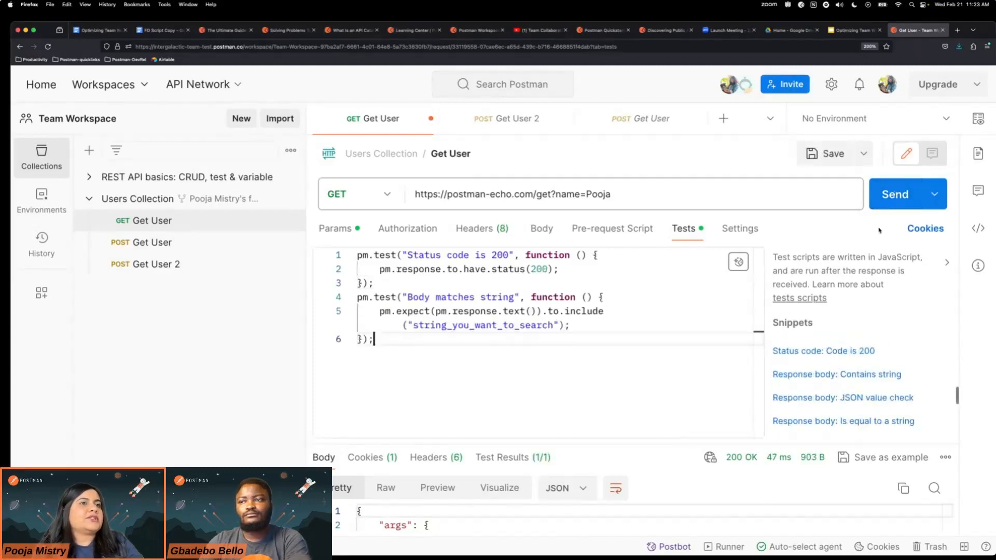
left_click(878, 190)
left_click_drag(660, 440, 660, 322)
left_click(515, 336)
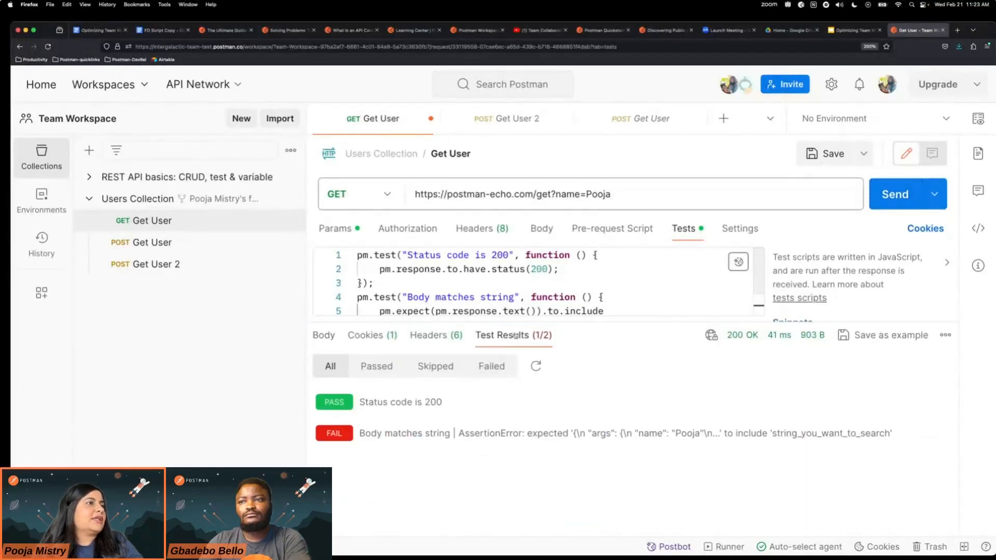
left_click_drag(515, 323, 515, 421)
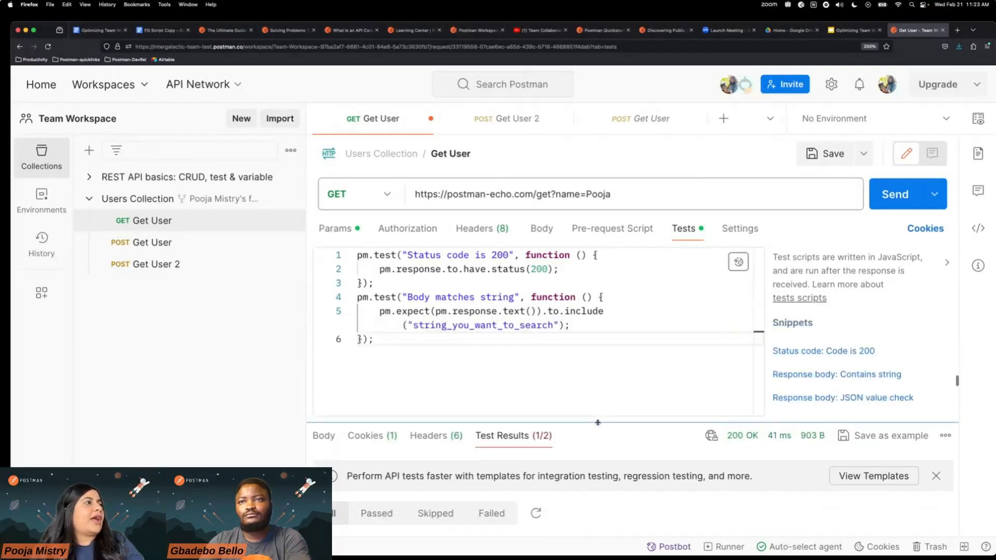
Start a pull request from the forked Users Collection and title it "Added Changes , Tests and Updates".
mouse_move(240, 198)
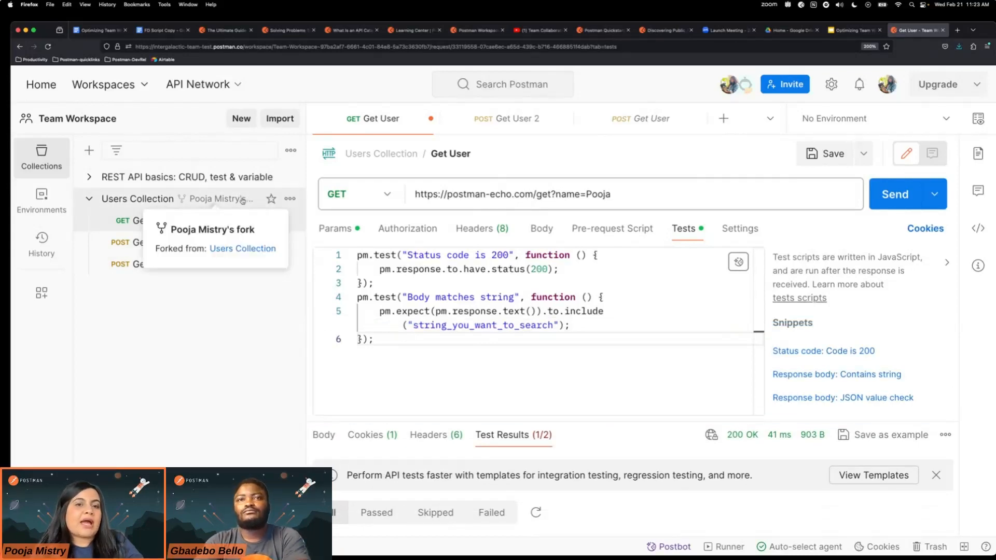
left_click(290, 198)
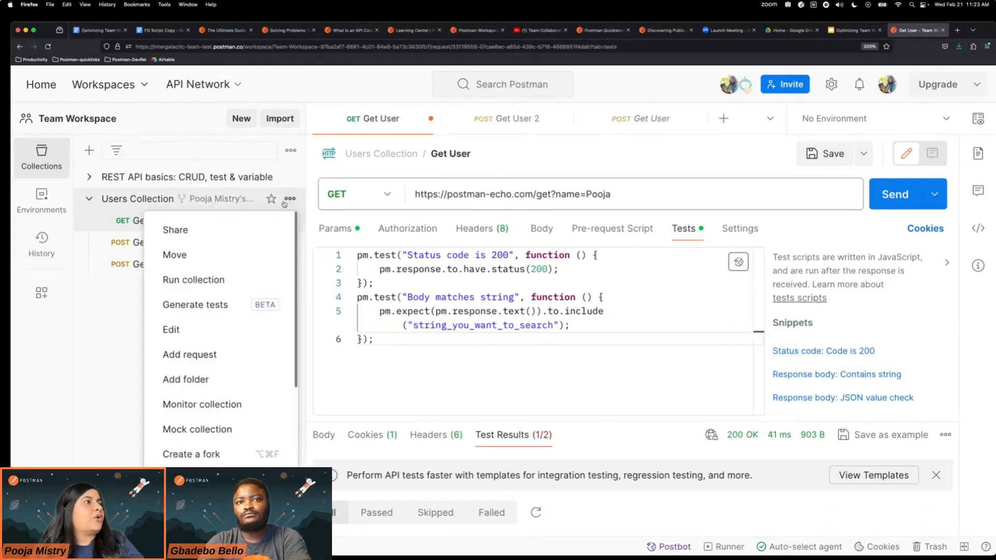
scroll(243, 311, "down", 2)
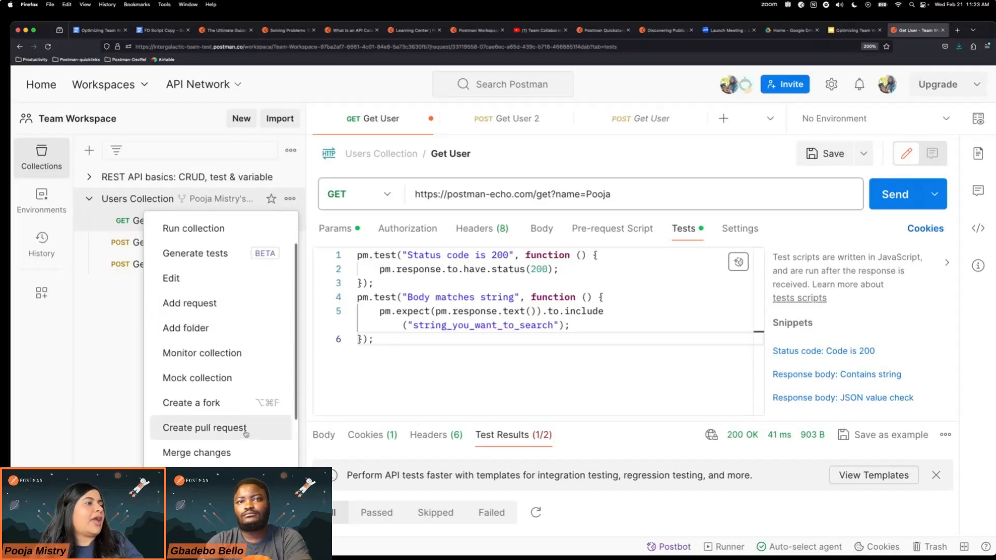
left_click(246, 428)
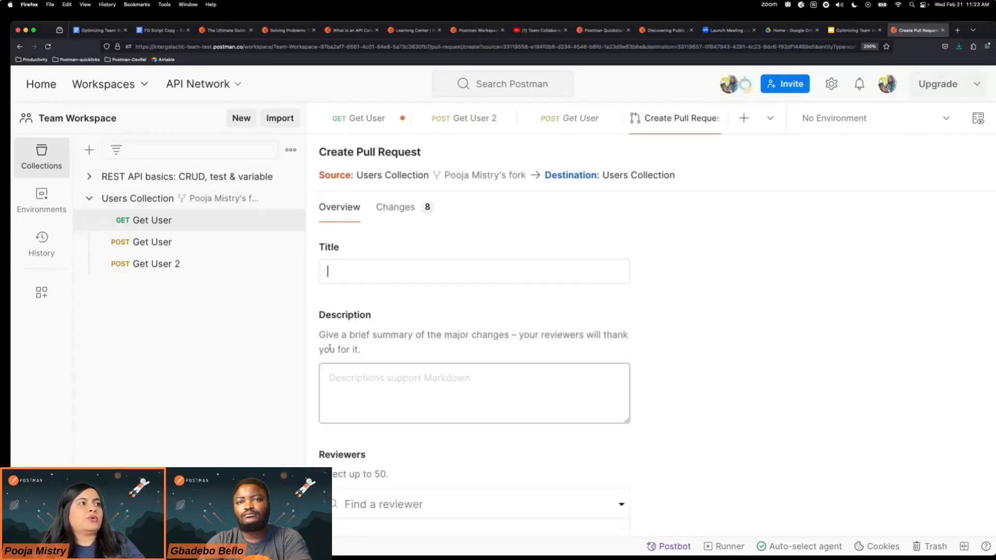
type("Added")
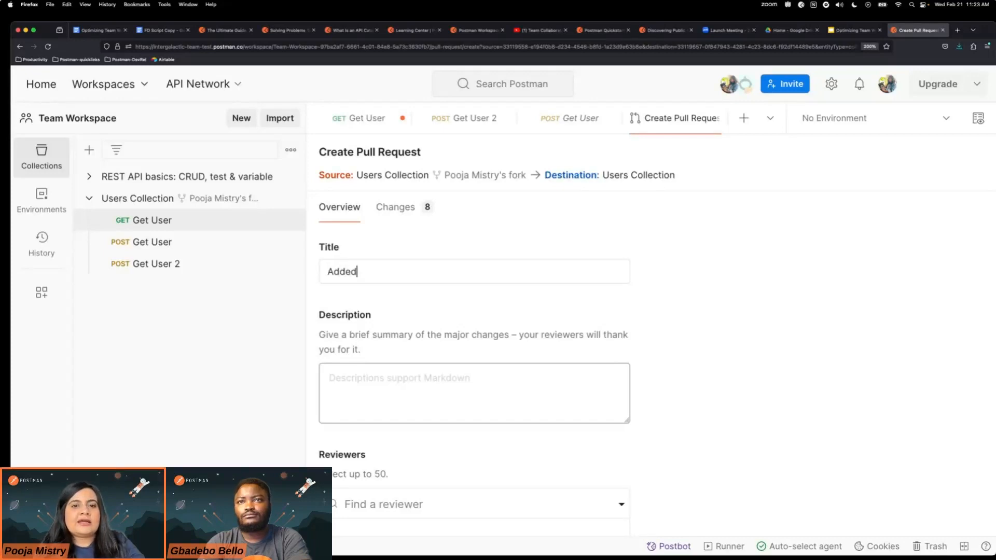
type(" Changes , Tests and")
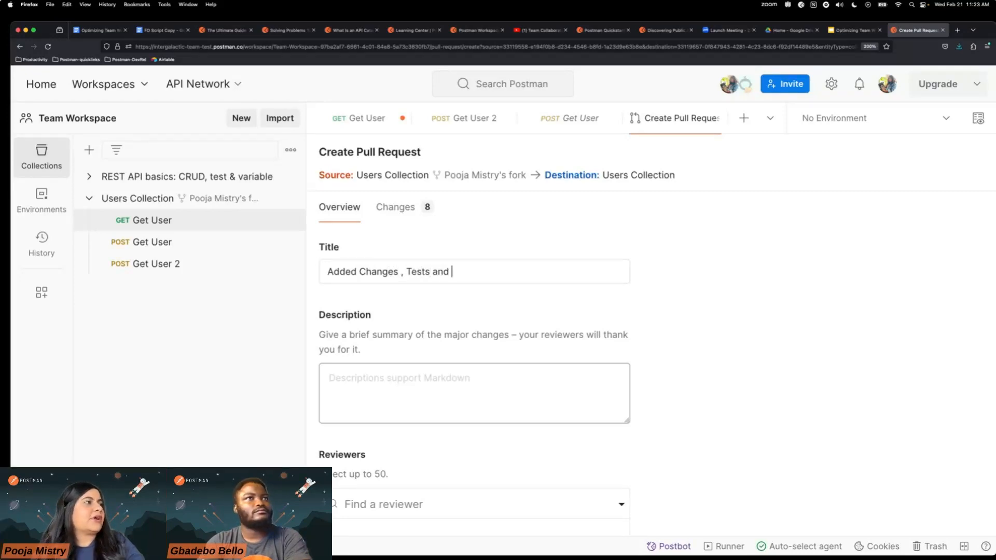
type(" Updates")
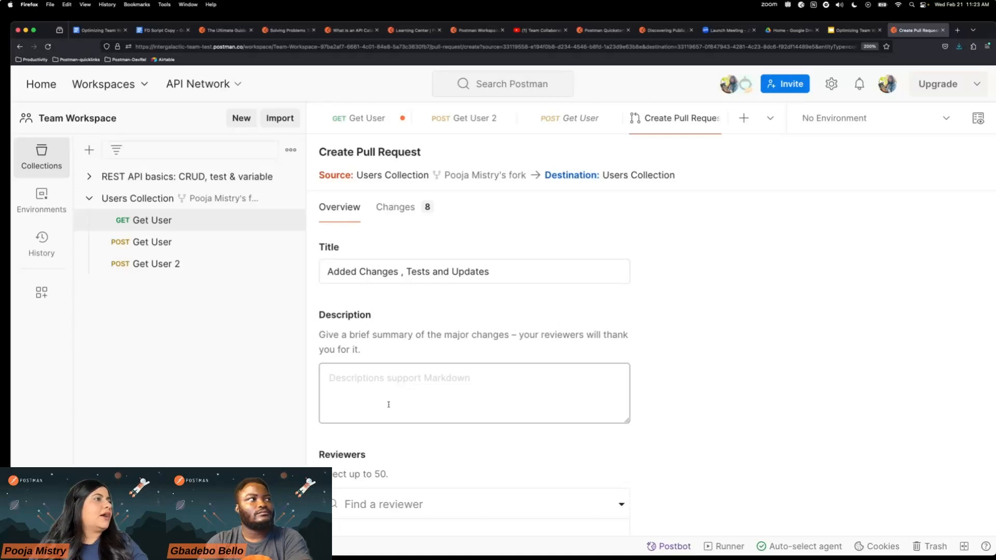
Describe the pull request on two lines: "Added Tests to get Users" and "Added a Post request to User 2".
left_click(384, 392)
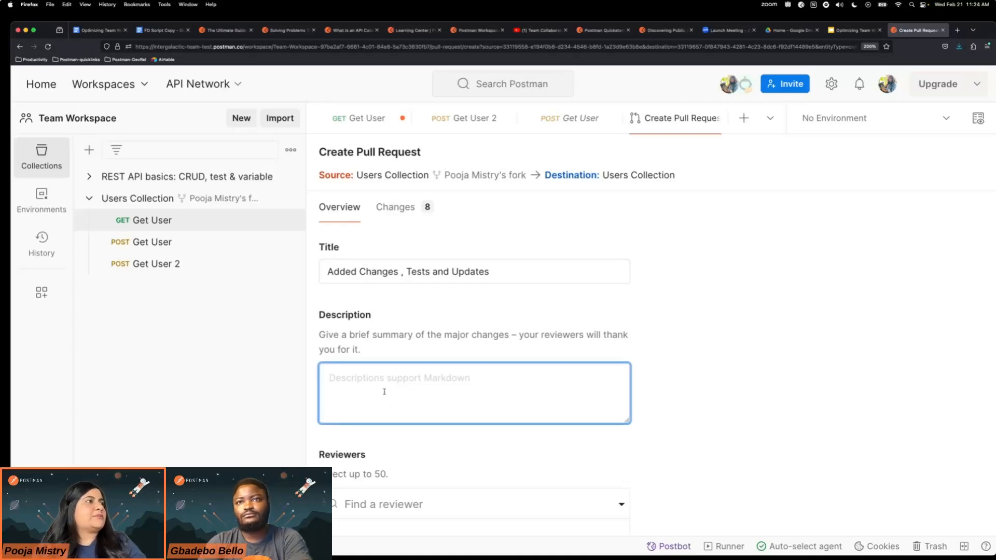
type("Ad")
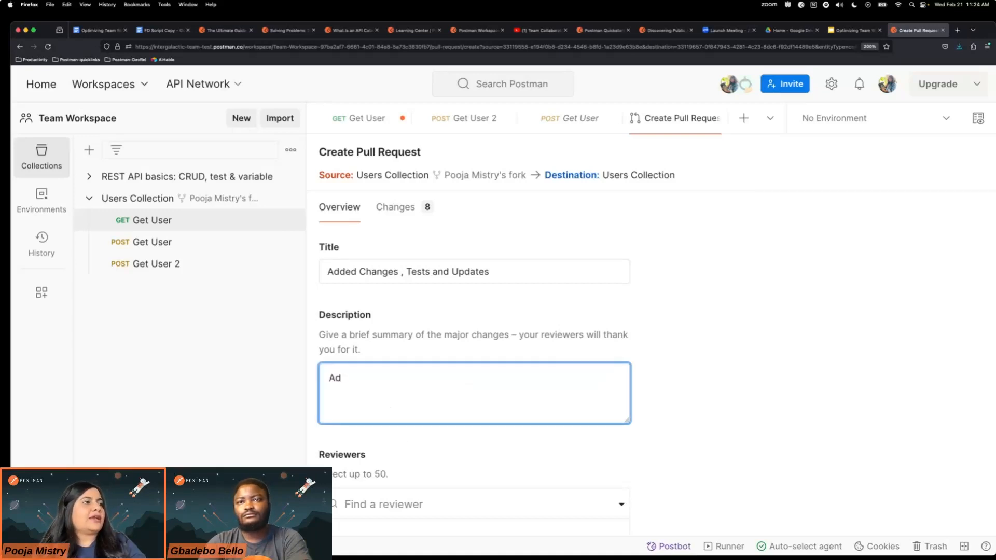
type("ded Tests to g")
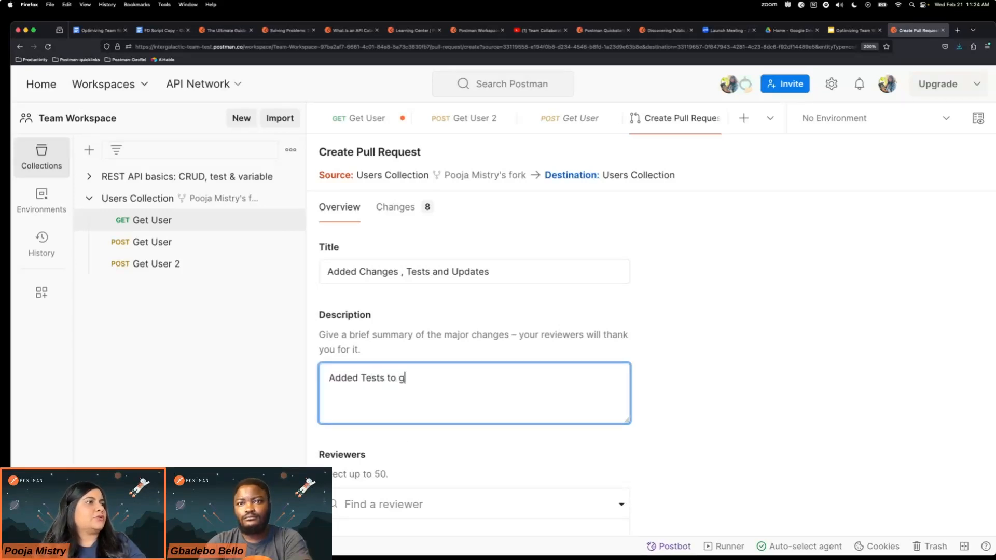
type("et Users")
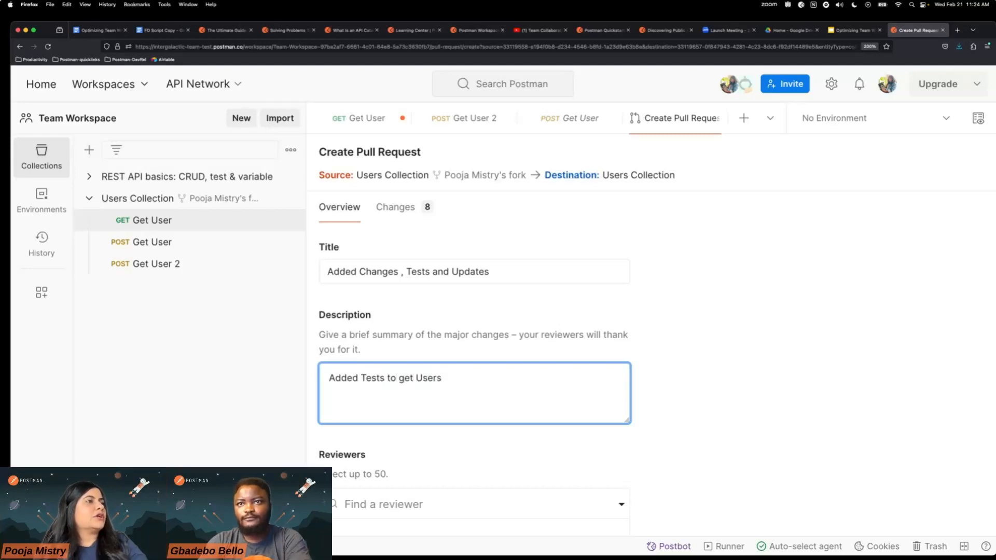
key("Return")
type("Added ")
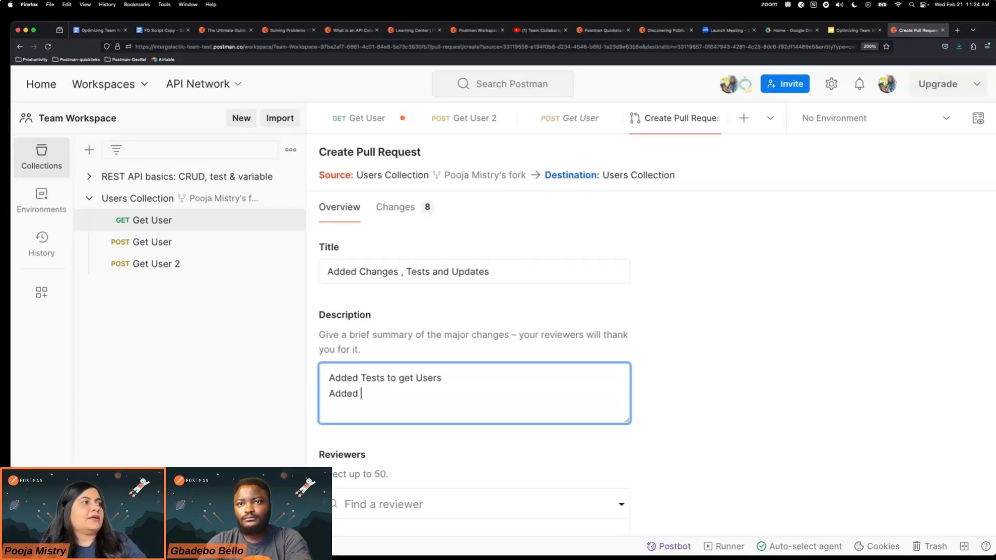
type("a Post request to User 2")
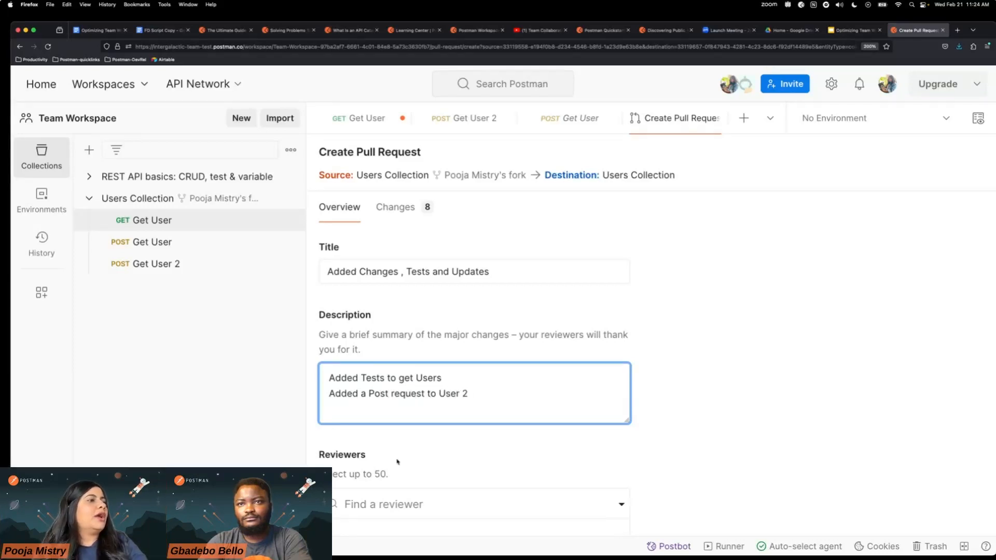
Assign the other team member as reviewer and create the pull request.
scroll(396, 460, "down", 5)
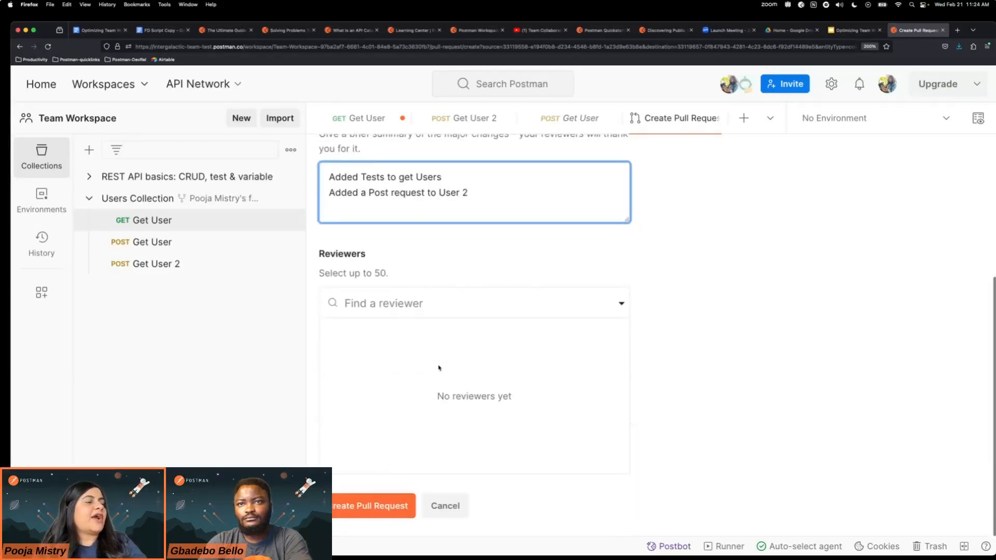
left_click(474, 313)
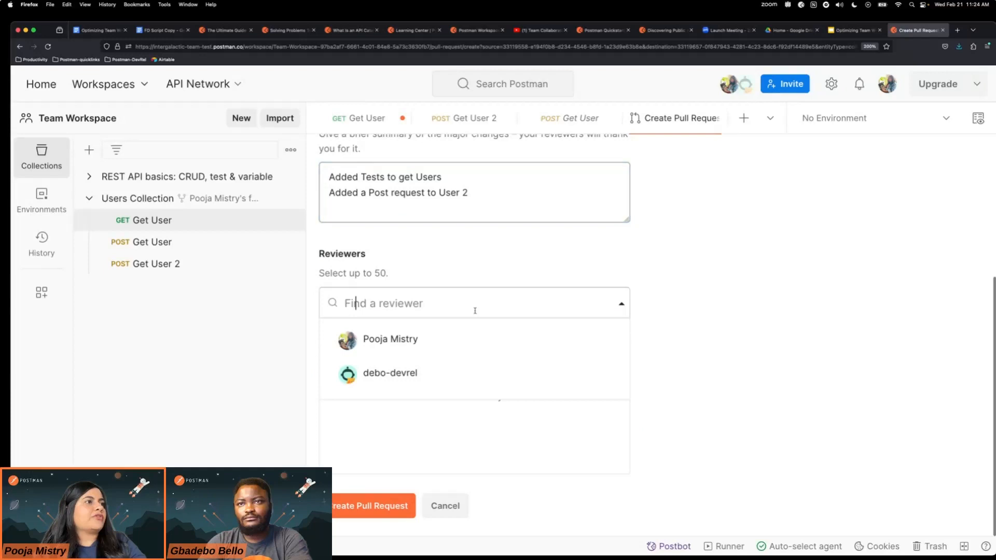
left_click(465, 376)
left_click(377, 512)
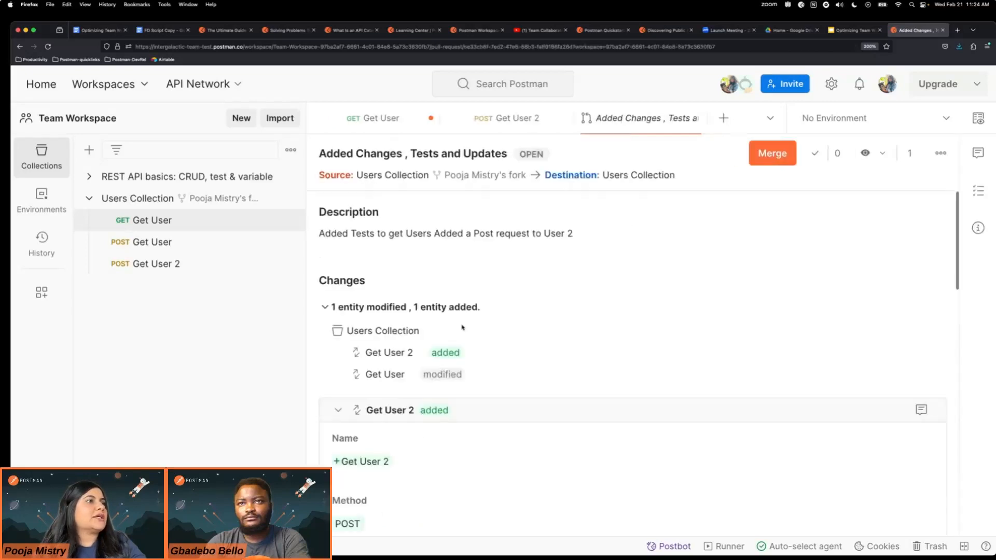
Review the pull request's change summary and the details of the added Get User 2 request, including its JSON body.
scroll(469, 306, "down", 3)
scroll(477, 284, "up", 3)
scroll(478, 287, "down", 2)
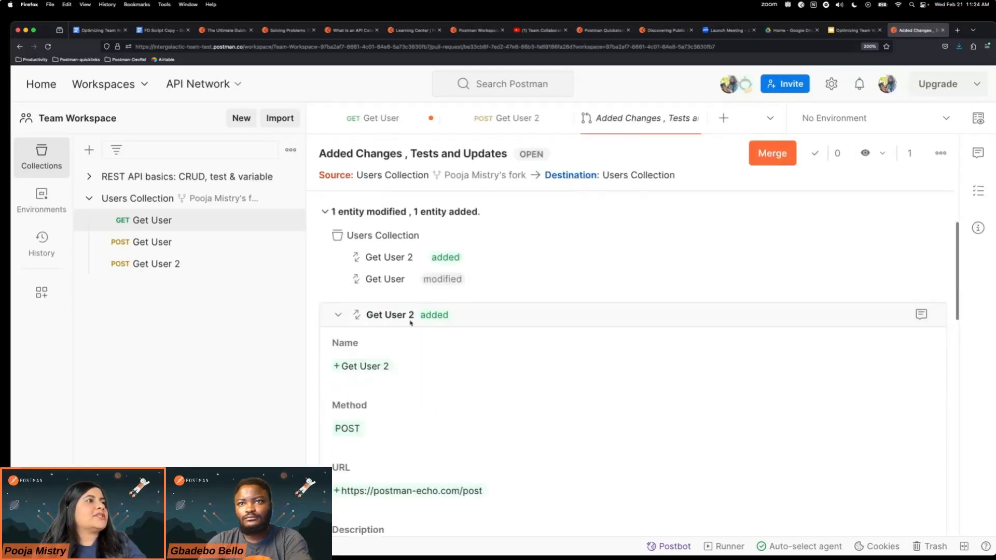
scroll(478, 287, "down", 1)
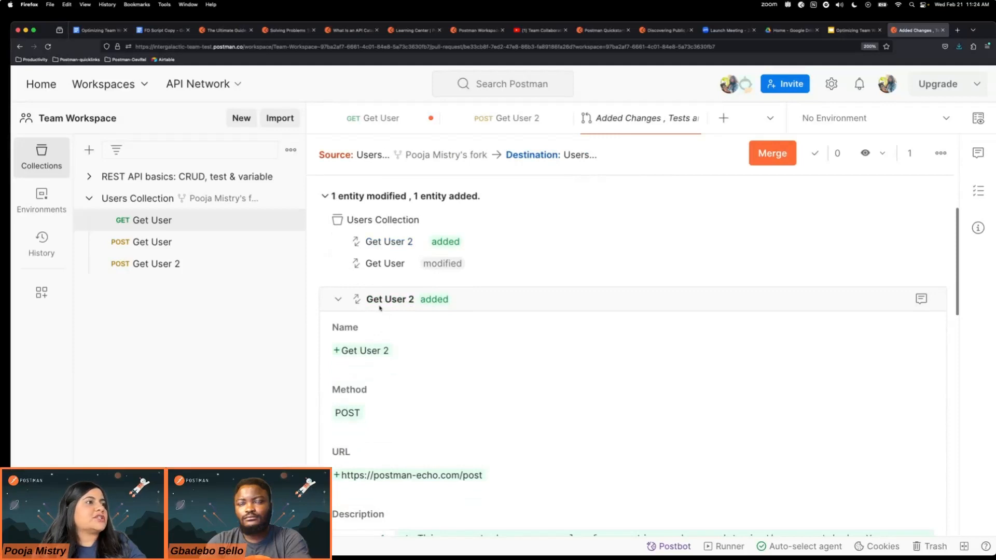
left_click(381, 242)
scroll(383, 312, "down", 2)
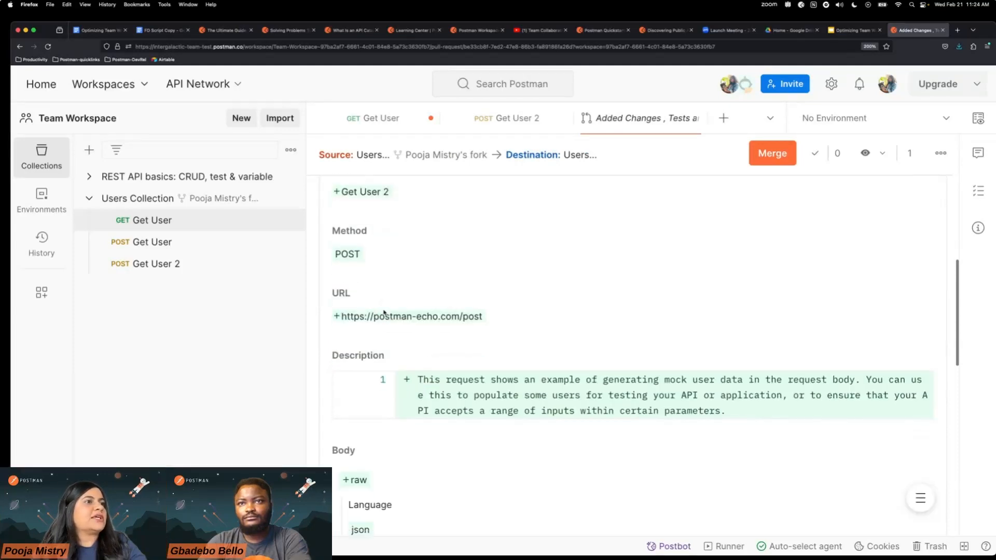
scroll(376, 302, "up", 1)
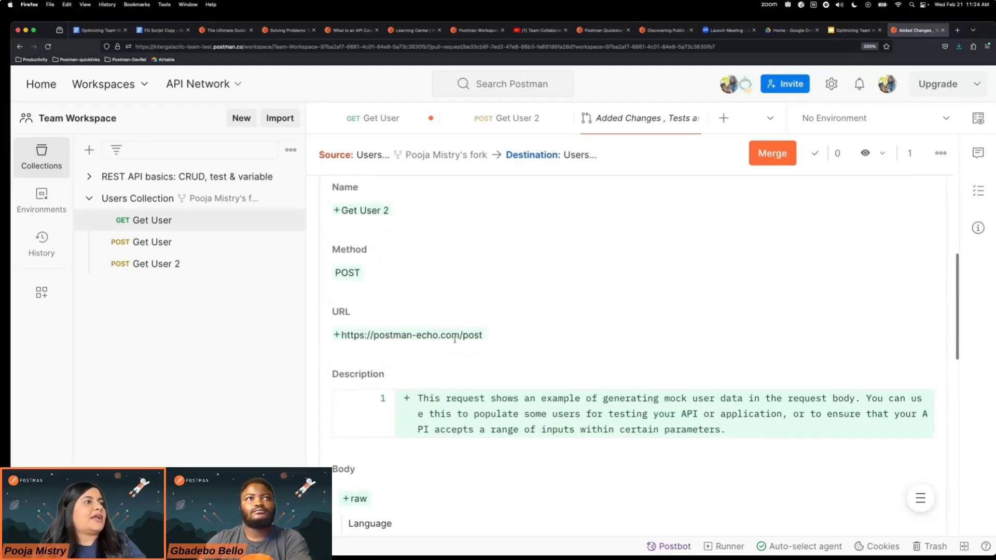
scroll(404, 311, "down", 10)
left_click_drag(574, 345, 498, 342)
Examine the modified Get User request's new test script and query parameter, and revisit the pull request's list of changed entities.
scroll(446, 467, "down", 10)
left_click_drag(417, 455, 434, 487)
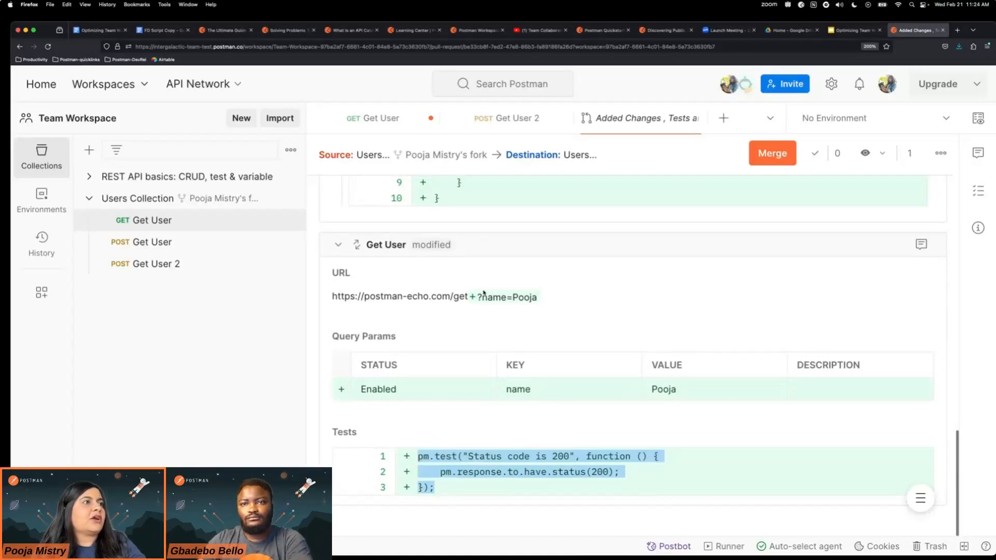
left_click_drag(476, 297, 542, 296)
scroll(549, 298, "up", 4)
scroll(549, 299, "up", 20)
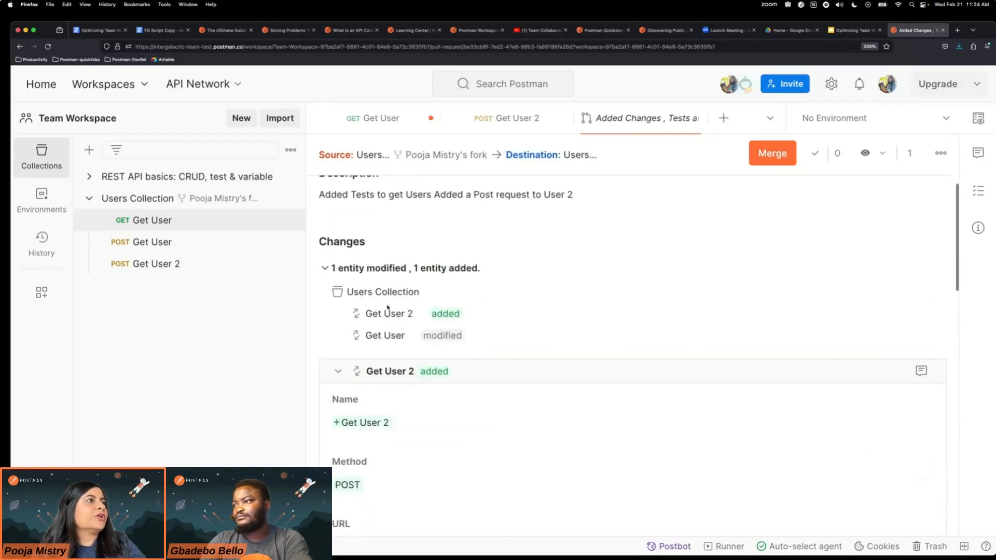
left_click(388, 313)
scroll(386, 332, "up", 8)
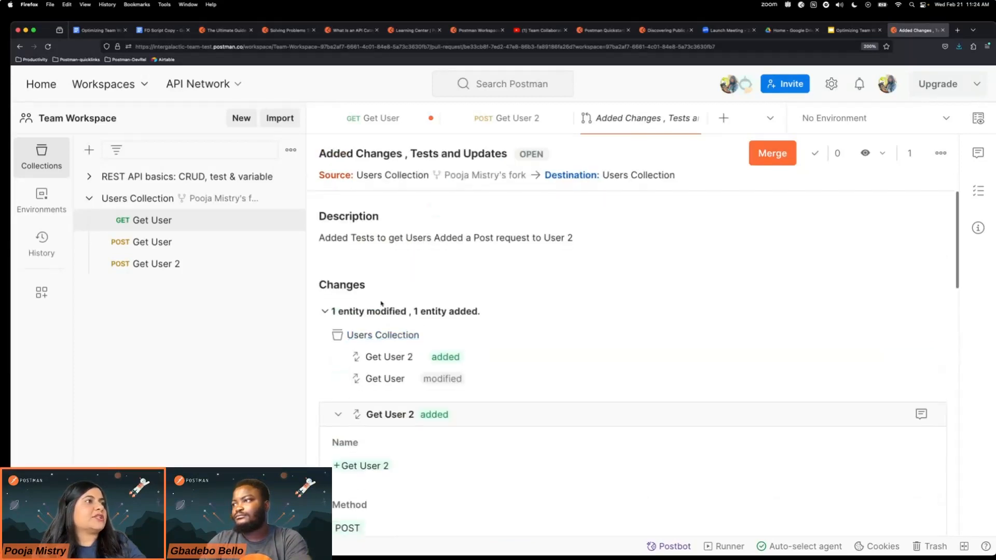
left_click(387, 378)
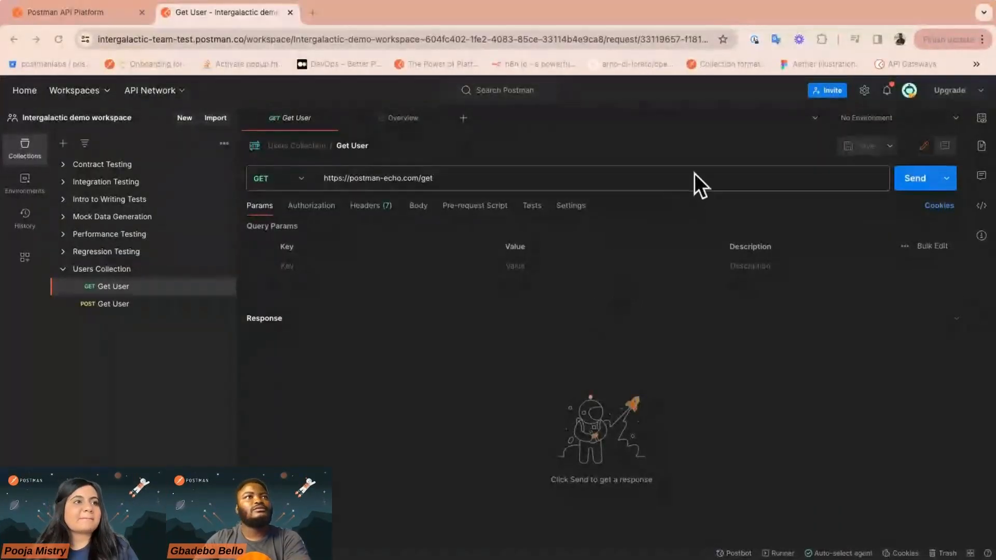
In the reviewer's Postman session, open the pull request "Added Changes , Tests and Updates" from the notifications.
left_click(886, 91)
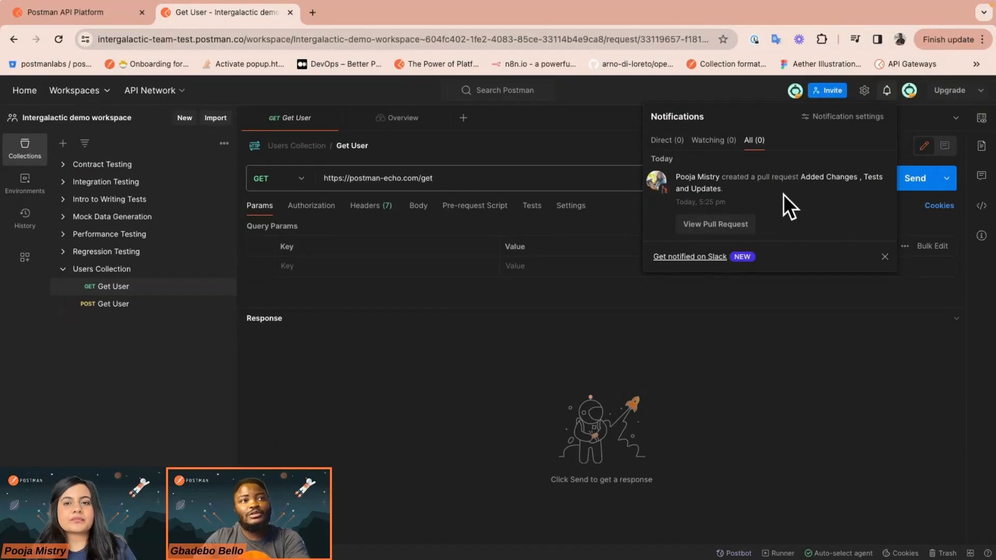
left_click(716, 224)
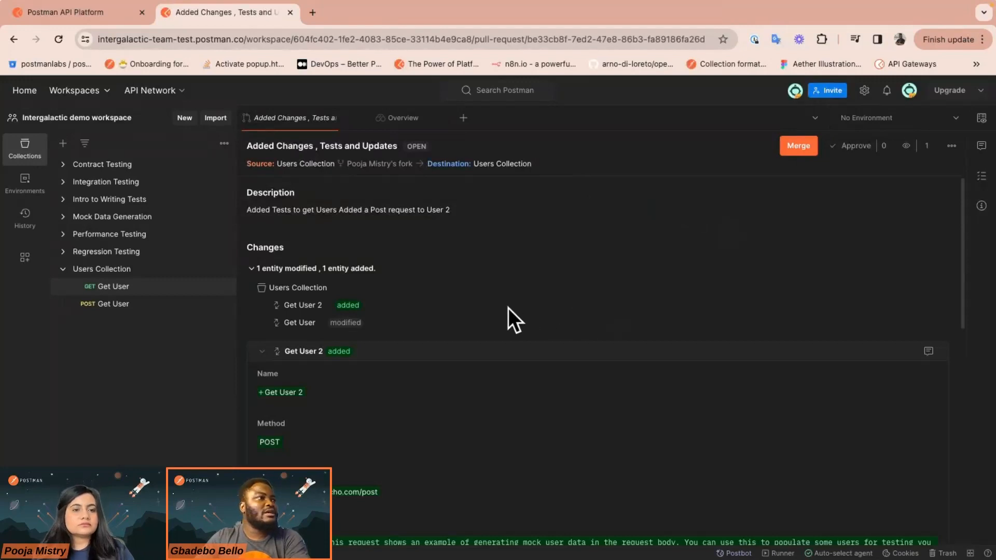
Examine the pull request's changes, covering the added Get User 2 request and the modified Get User request's URL, query parameter and tests.
scroll(420, 285, "down", 3)
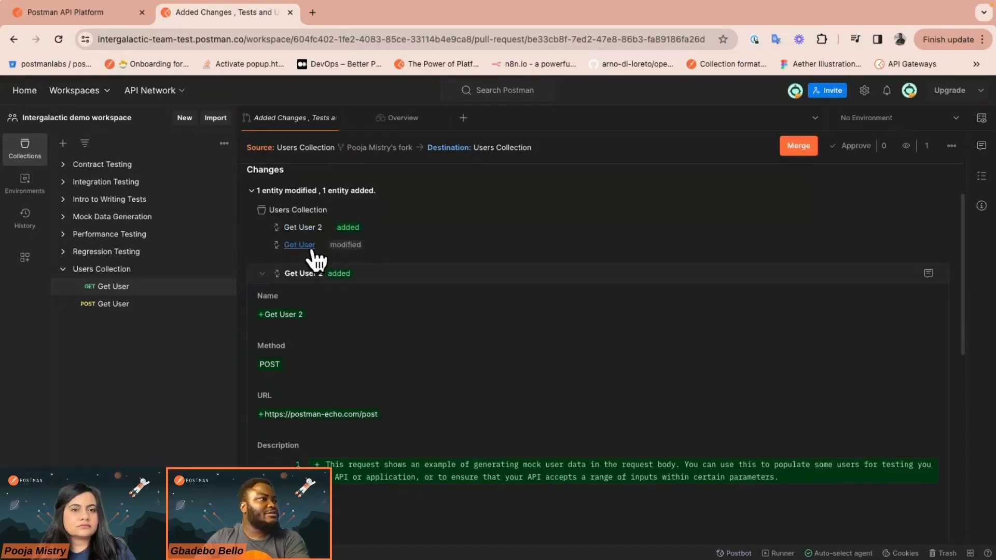
scroll(325, 332, "down", 1)
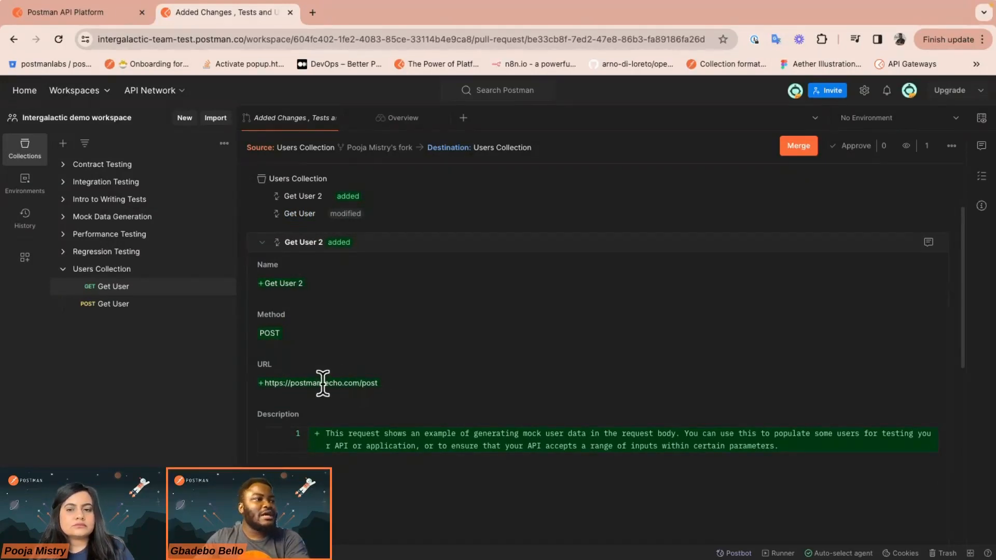
scroll(369, 421, "down", 4)
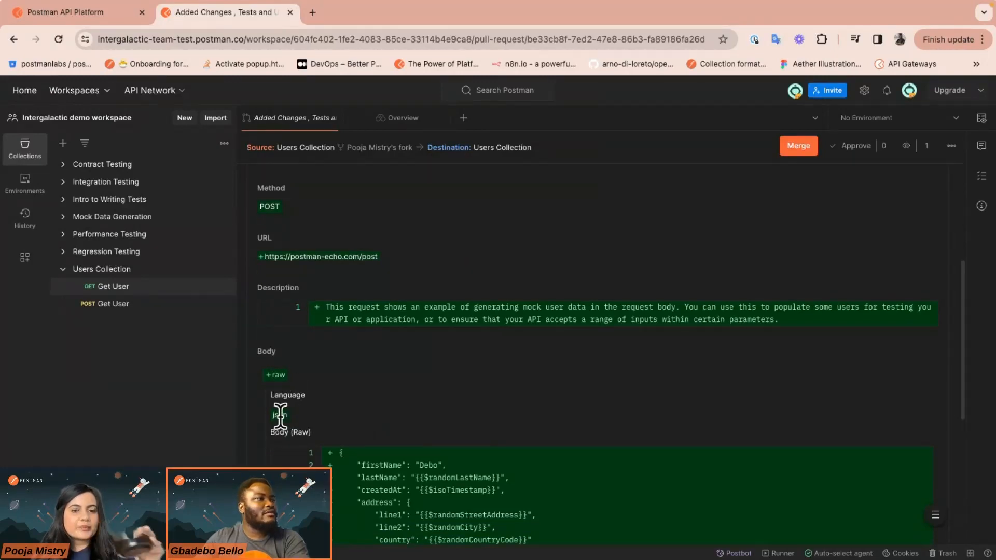
scroll(321, 419, "down", 5)
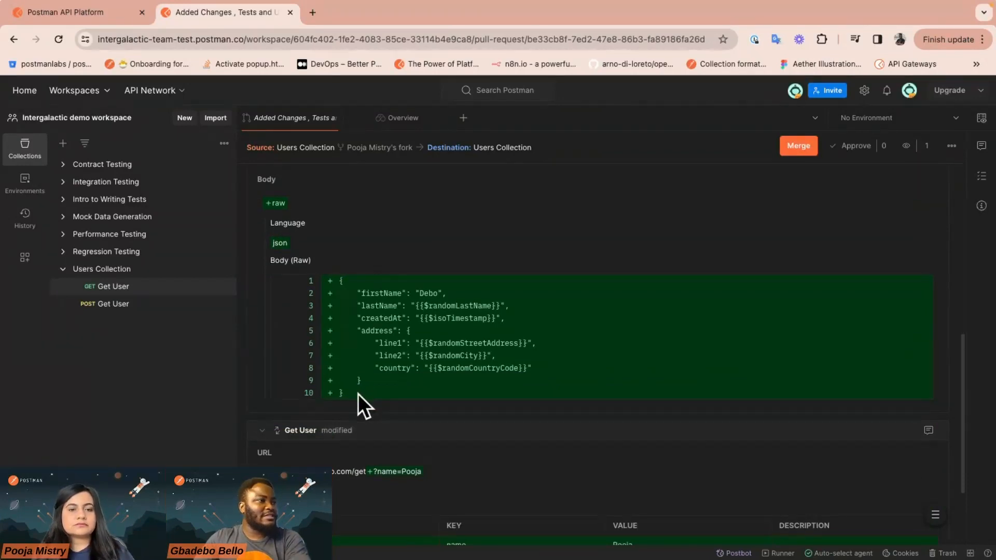
scroll(359, 394, "down", 3)
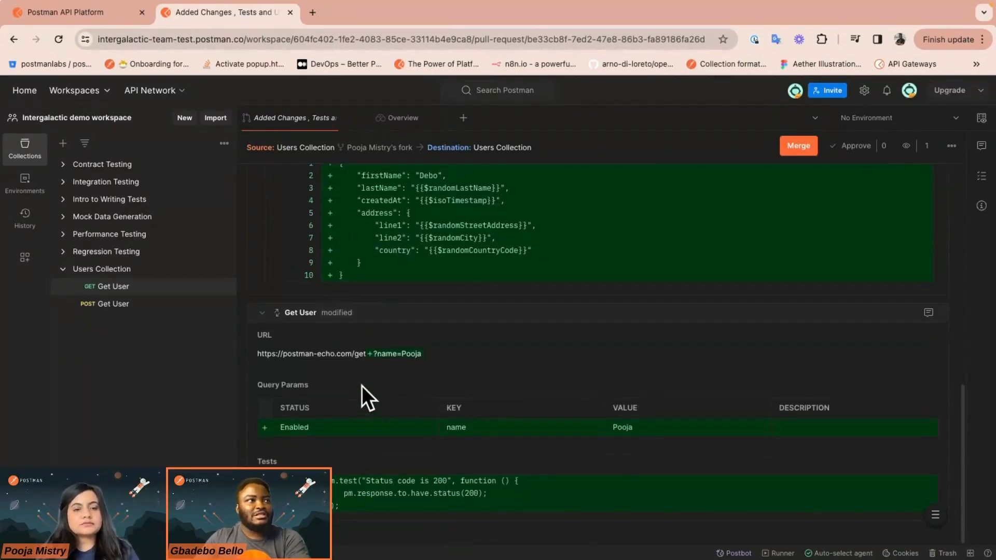
scroll(360, 383, "up", 10)
scroll(360, 383, "down", 10)
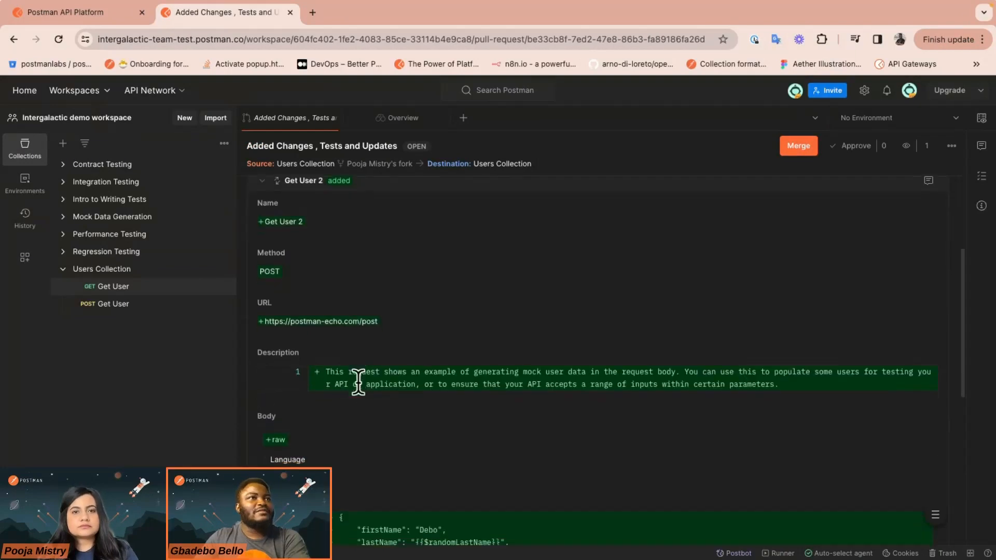
scroll(356, 389, "down", 3)
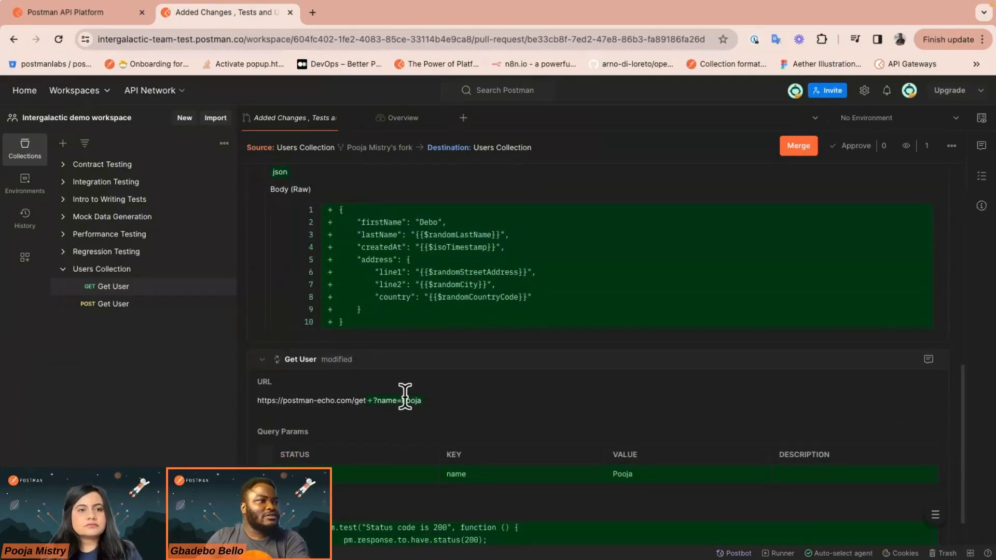
scroll(392, 394, "up", 1)
scroll(376, 421, "up", 4)
scroll(376, 418, "down", 6)
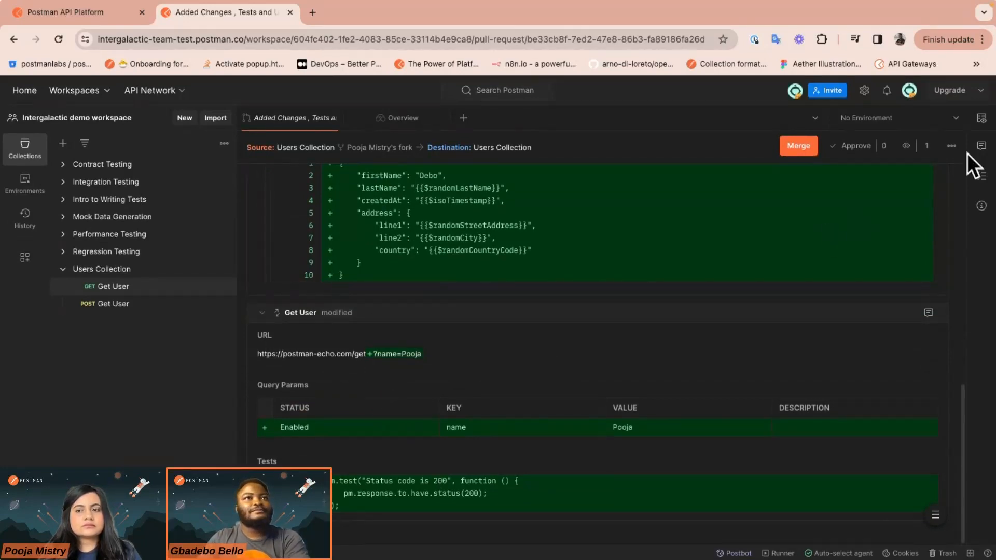
Post the comment "Why aren't we using the fullname?" on the modified Get User request in the pull request.
left_click(981, 146)
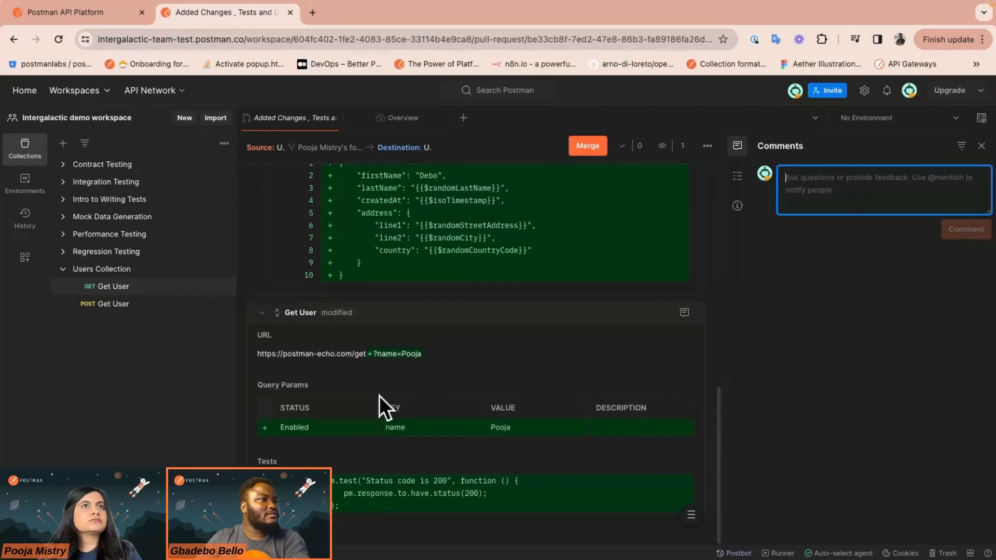
left_click(684, 313)
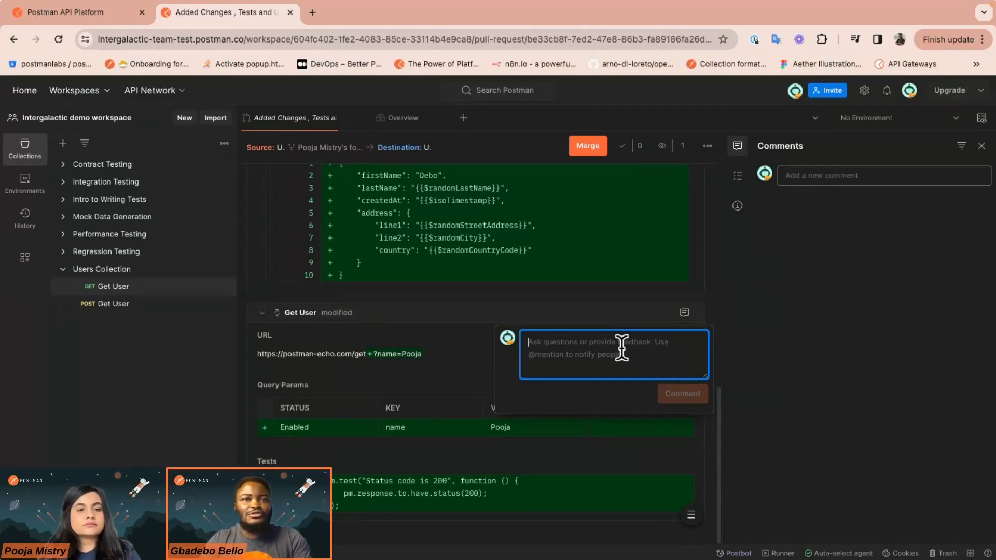
type("Why aren't we using the fullname?")
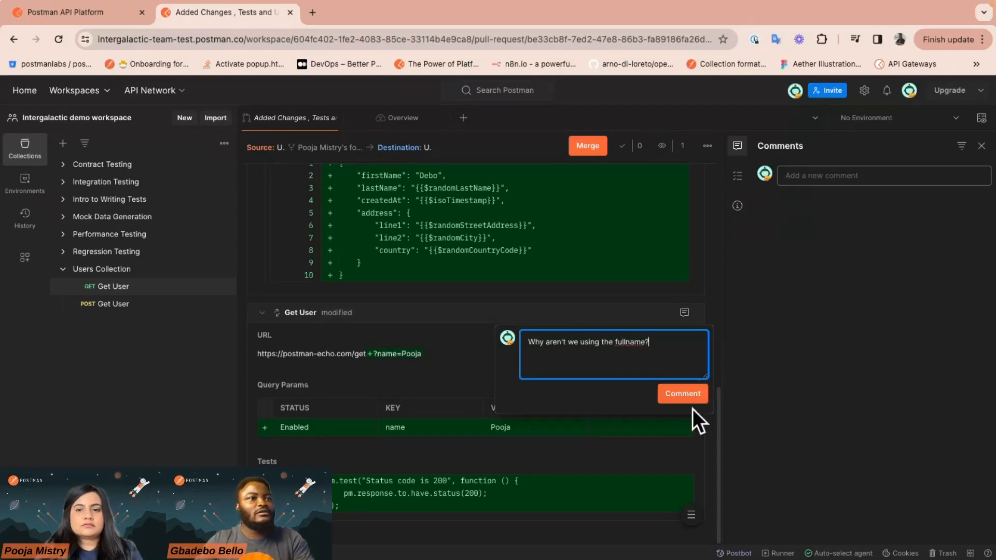
left_click(682, 393)
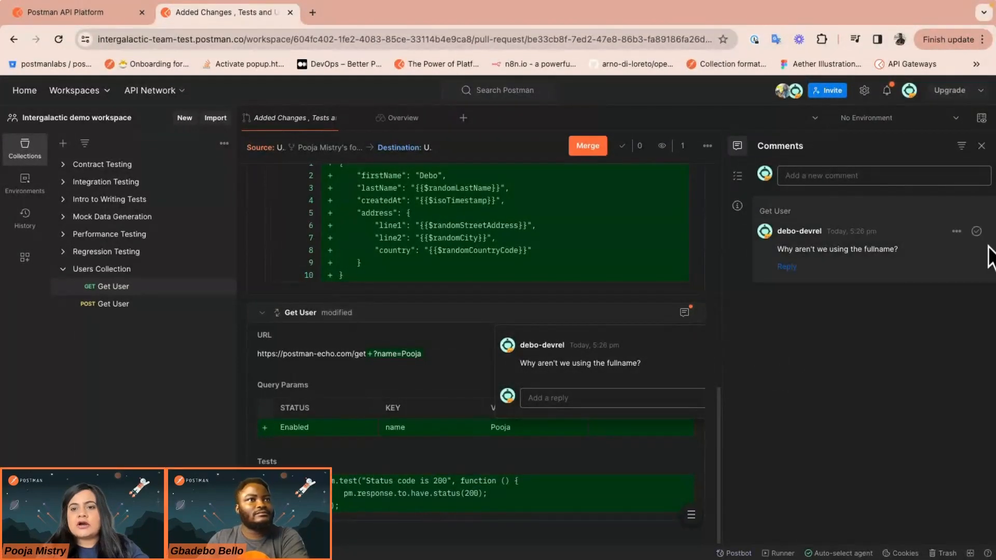
View the teammate's comment from the notifications, check the Get User comment thread, and list all notifications.
left_click(886, 91)
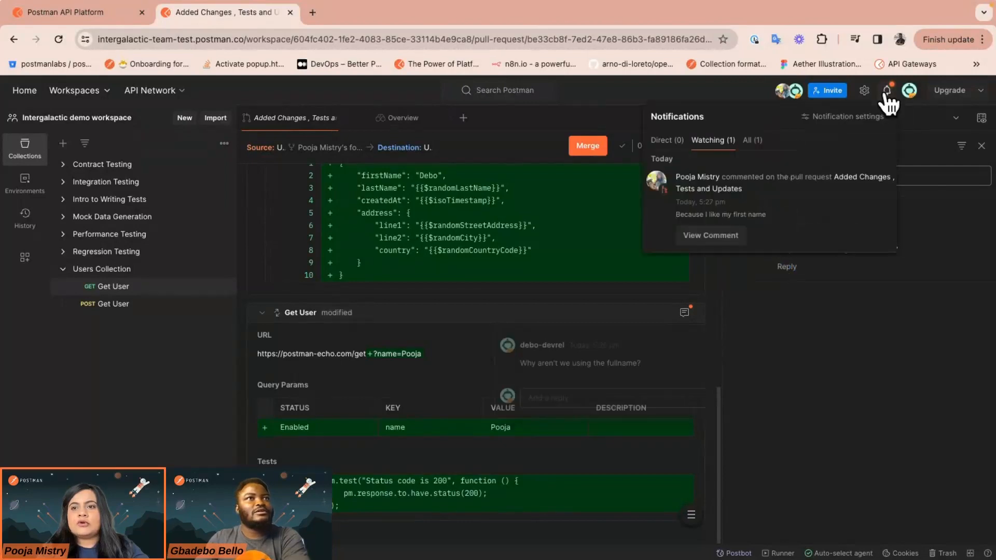
left_click(709, 236)
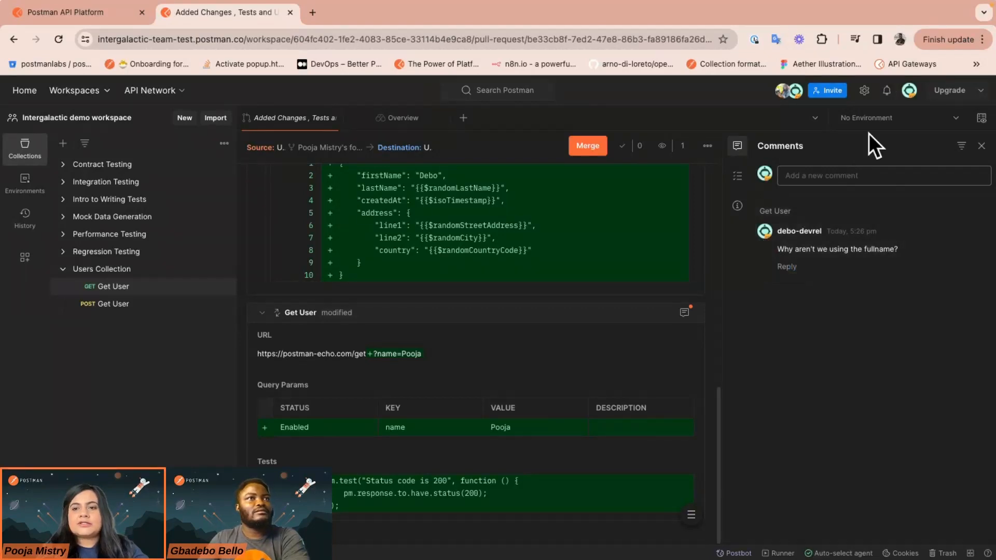
left_click(684, 313)
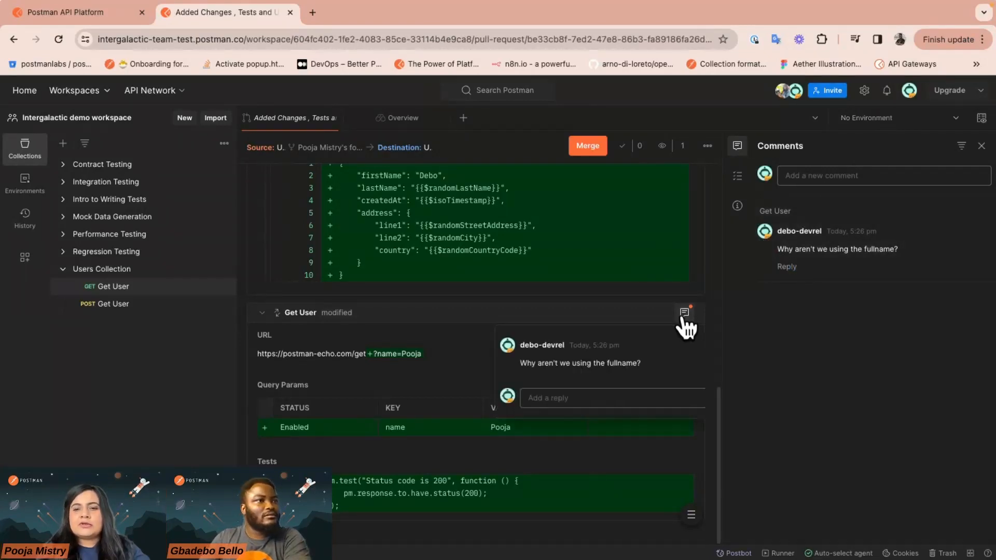
left_click(887, 92)
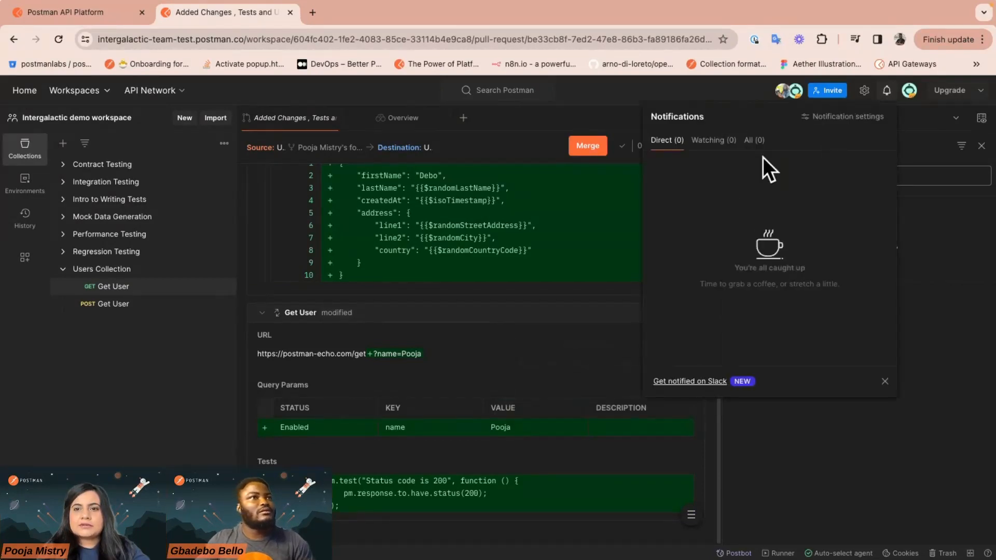
left_click(754, 140)
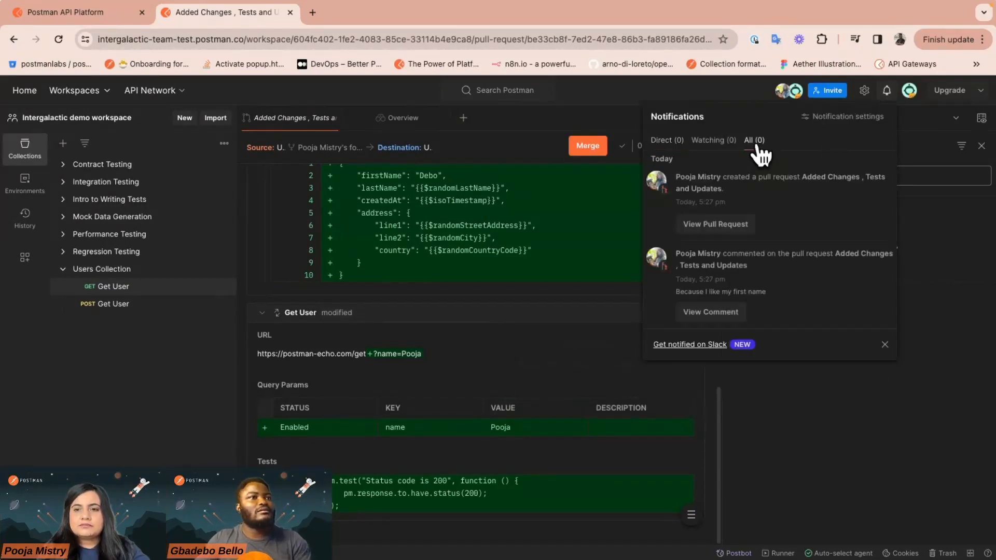
Reload the pull request page and expand the reply to the Get User comment.
left_click(516, 306)
left_click(58, 39)
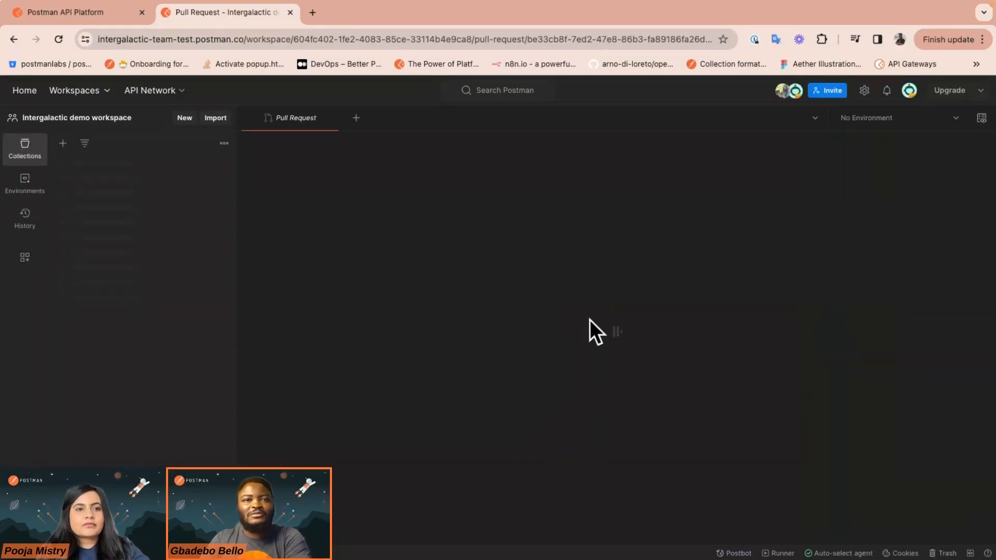
left_click(684, 353)
left_click(450, 395)
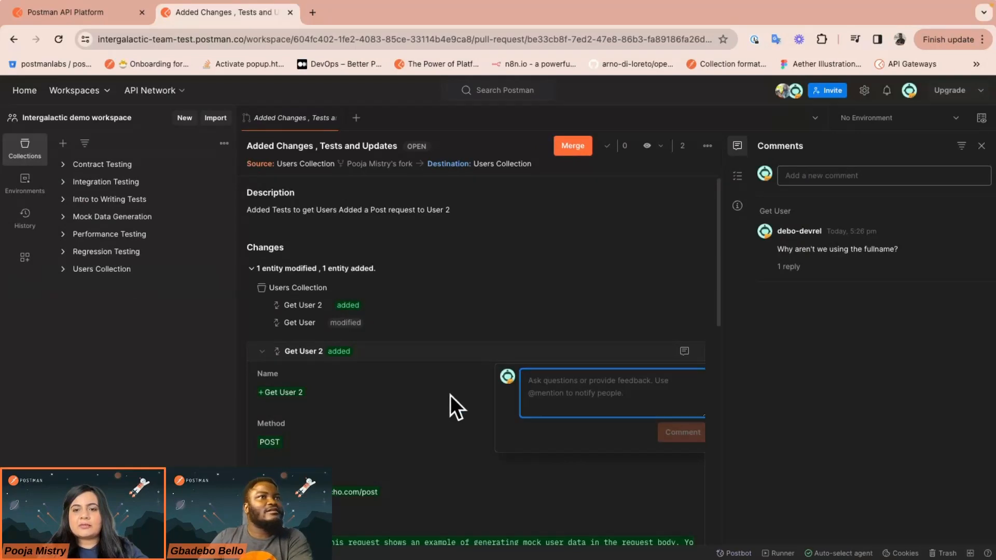
left_click(789, 267)
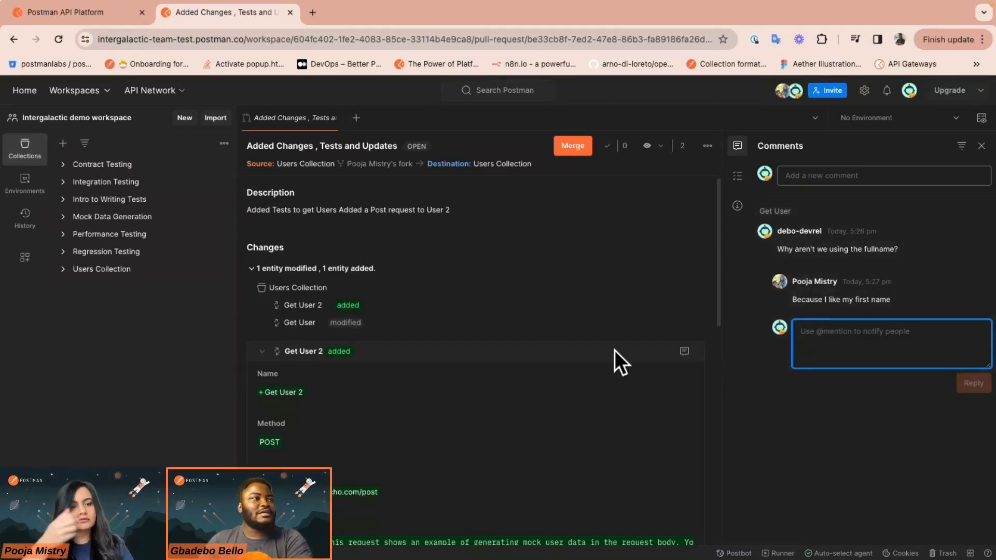
Recheck the Get User 2 and Get User changes in the pull request before merging.
scroll(593, 350, "down", 6)
scroll(592, 347, "down", 5)
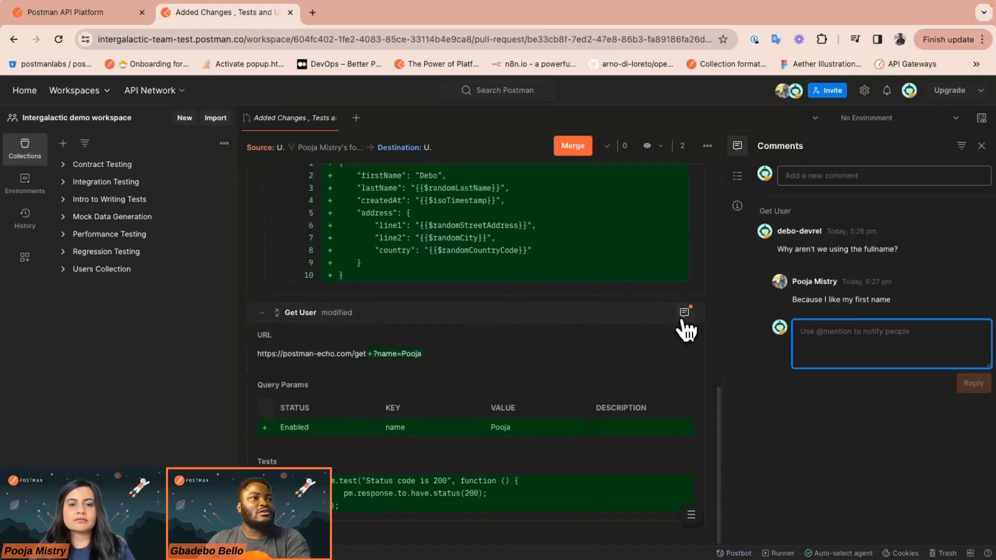
scroll(629, 324, "up", 10)
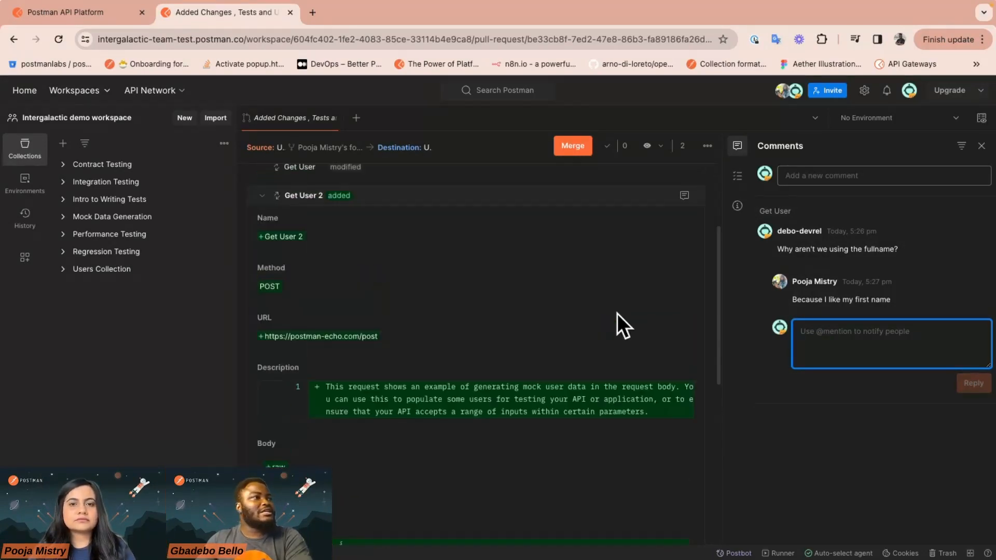
scroll(623, 325, "up", 2)
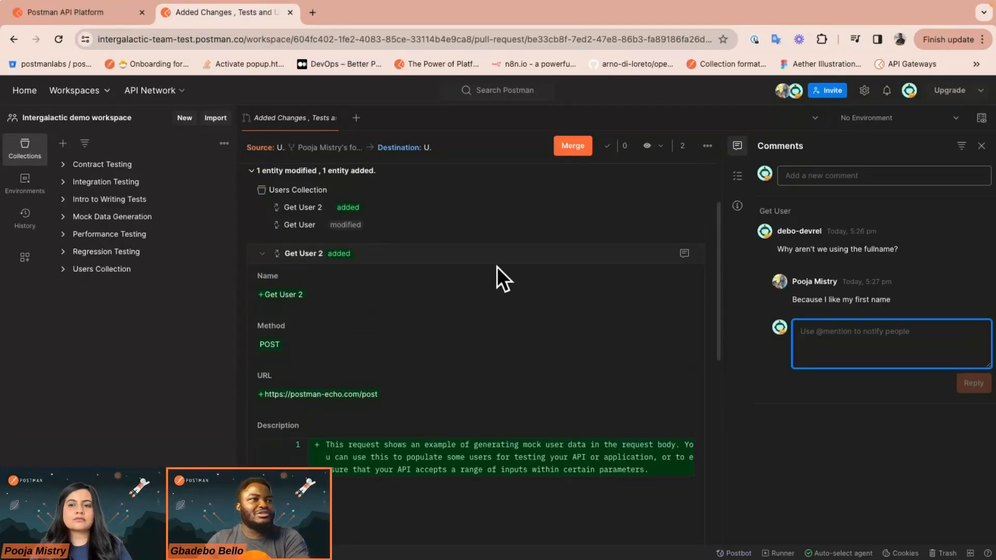
scroll(669, 274, "down", 10)
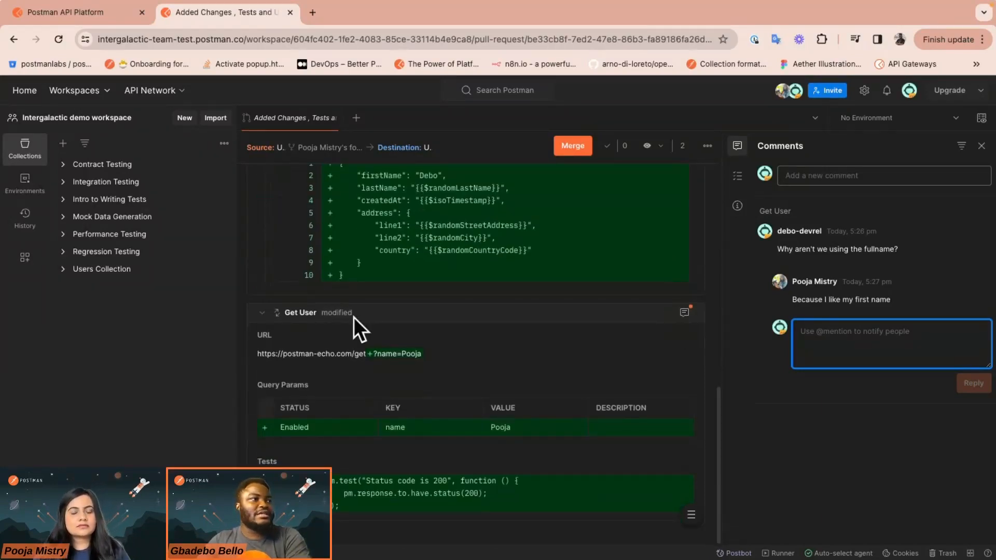
scroll(671, 322, "up", 2)
scroll(670, 321, "down", 2)
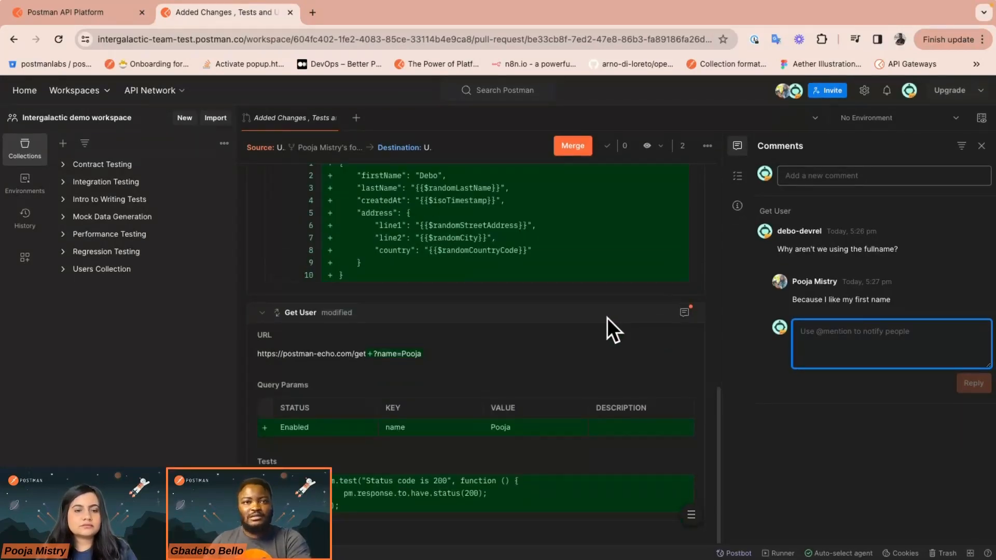
scroll(602, 226, "up", 6)
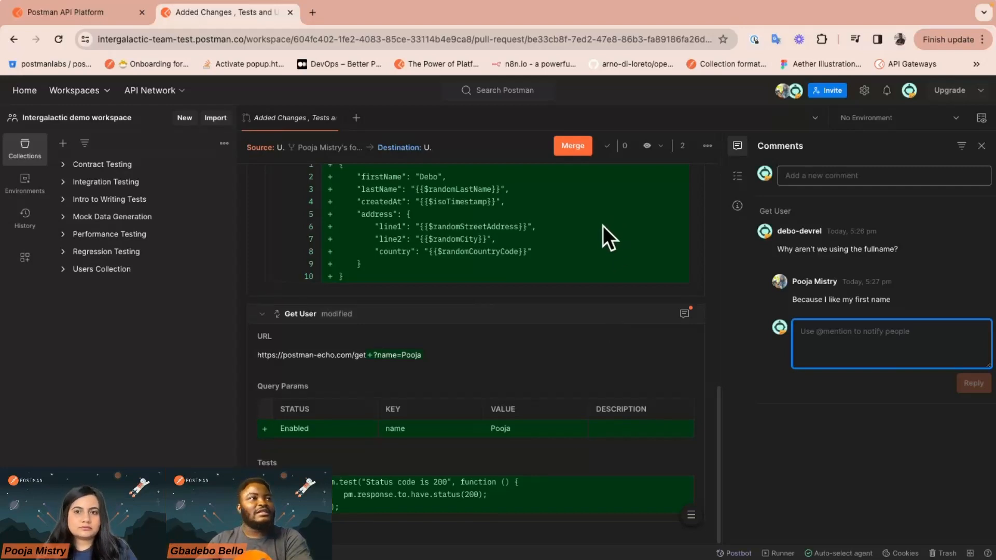
Merge the pull request into Users Collection with the "Merge changes and update source" option.
left_click(573, 150)
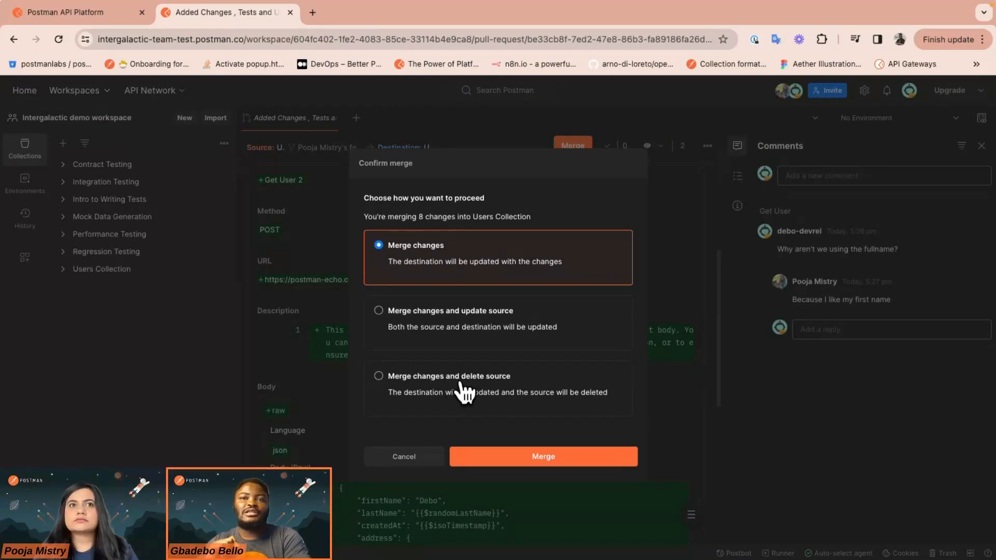
left_click(455, 334)
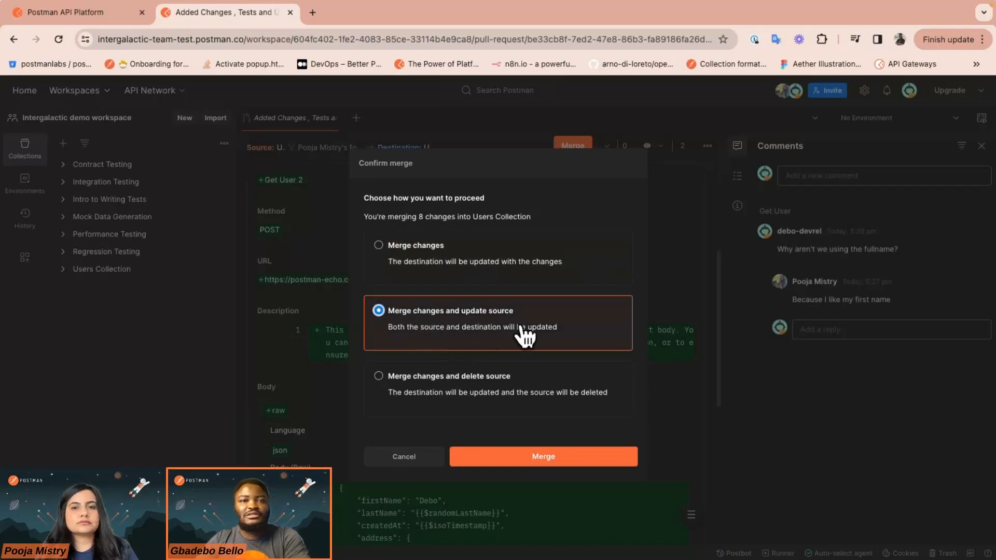
left_click(538, 458)
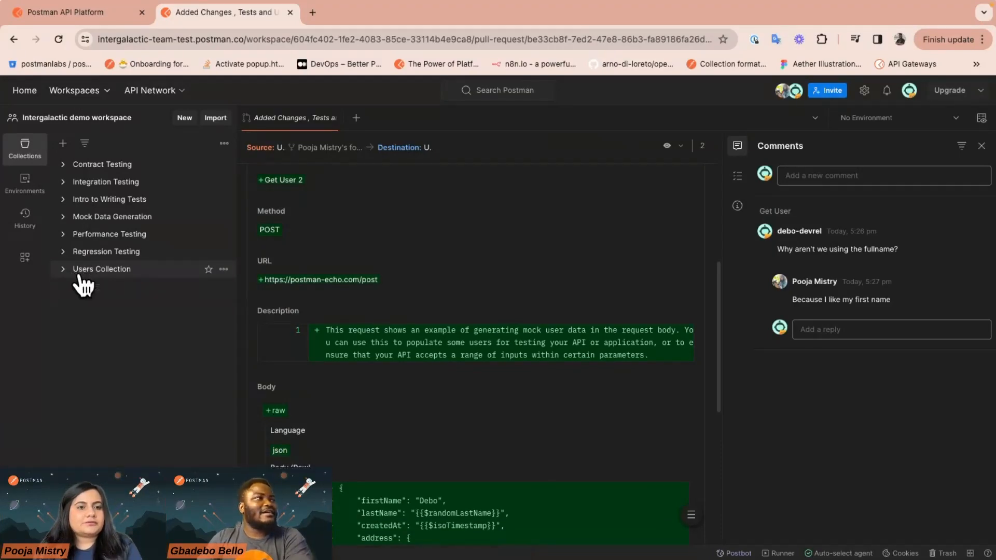
Inspect the merged Users Collection by viewing the Get User 2 request's JSON body in an enlarged editor and opening the POST Get User request.
left_click(74, 274)
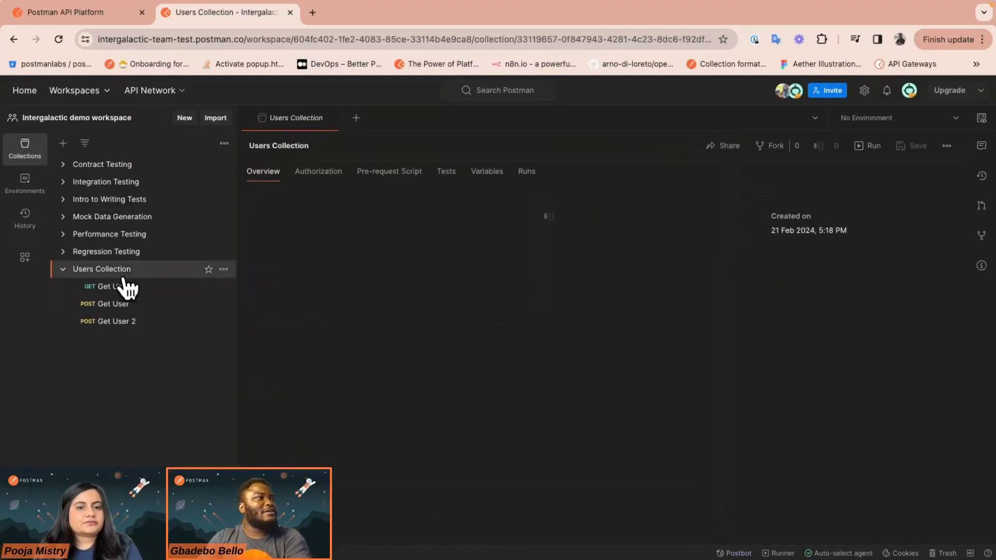
left_click(131, 325)
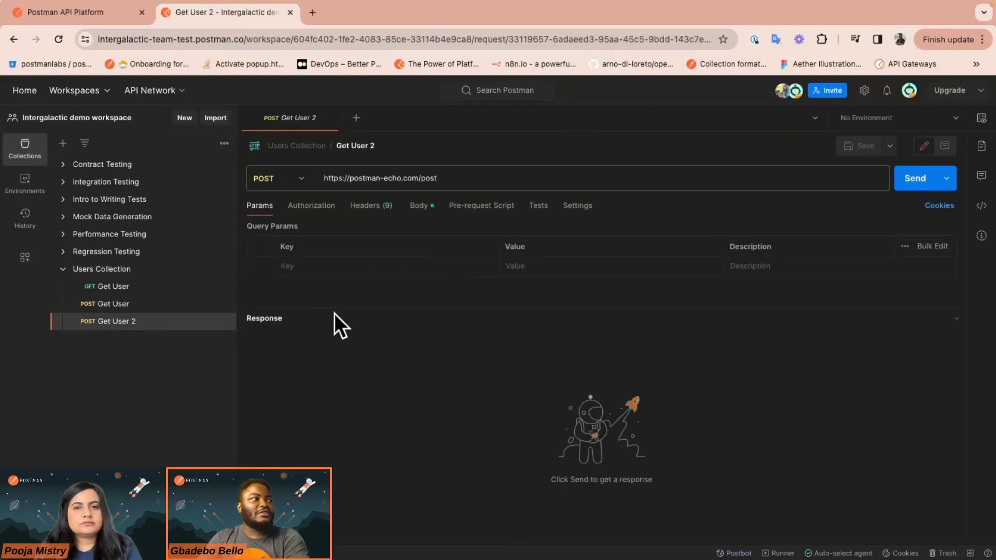
left_click(421, 208)
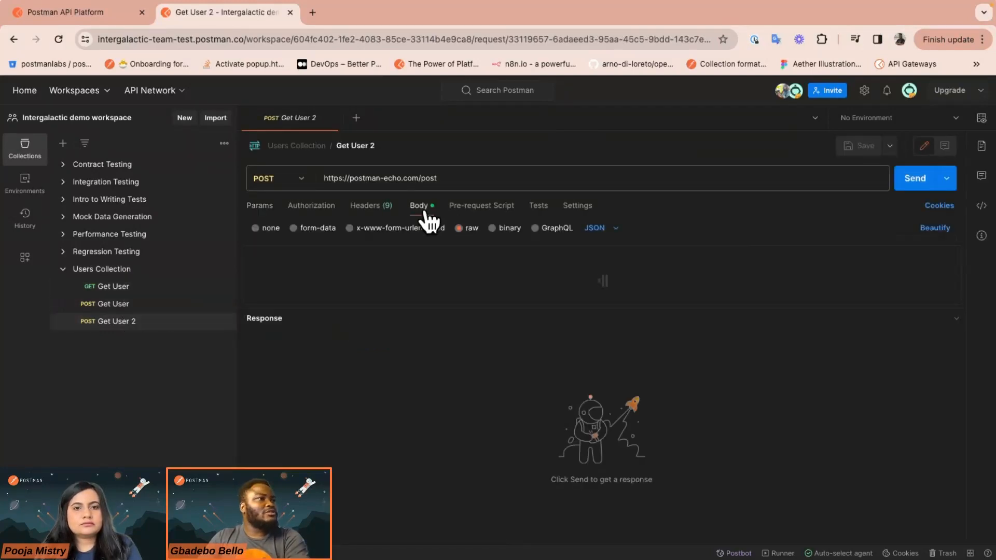
left_click(435, 303)
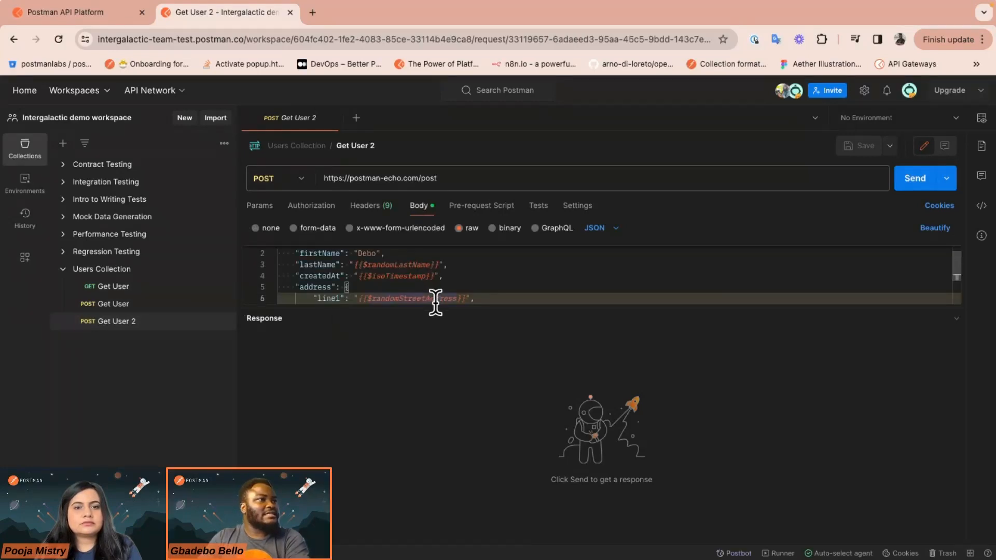
left_click_drag(455, 309, 456, 455)
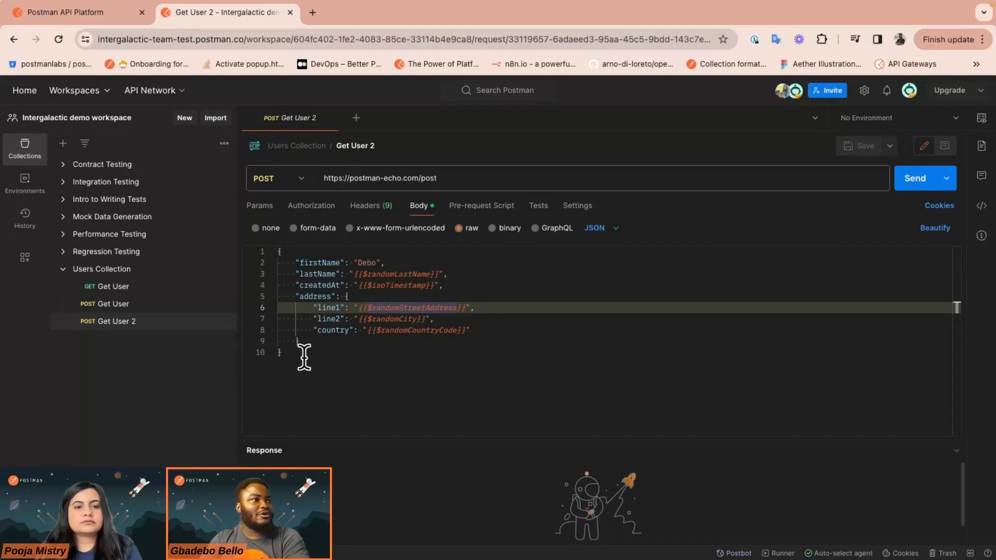
left_click(106, 303)
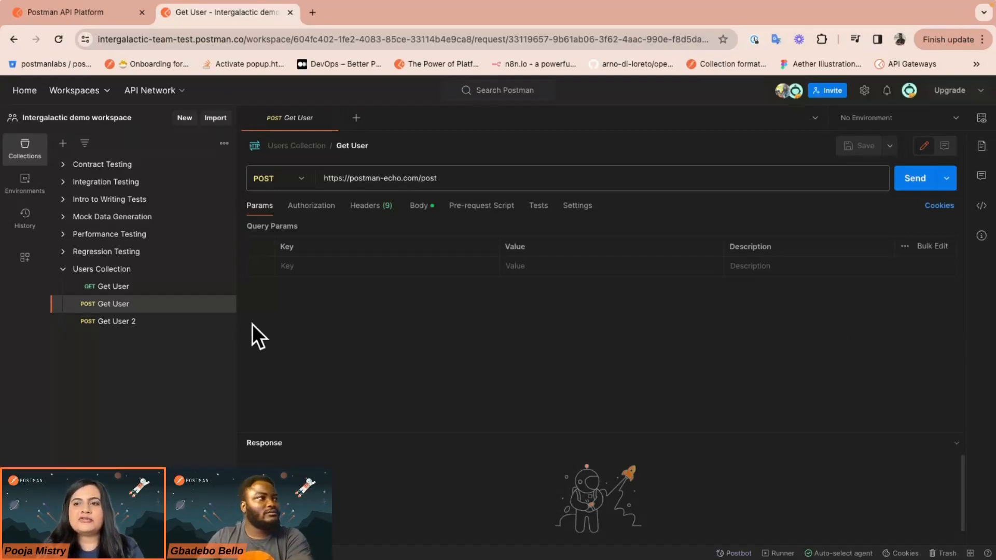
Open the POST Get User 2 request in commenting mode and start a comment on the firstName value in its JSON body.
left_click(141, 327)
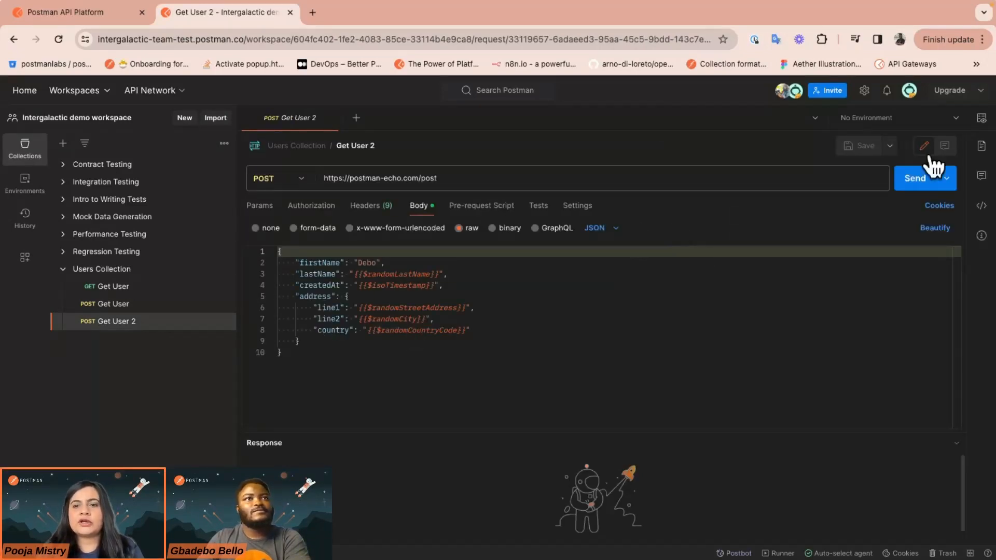
left_click(945, 147)
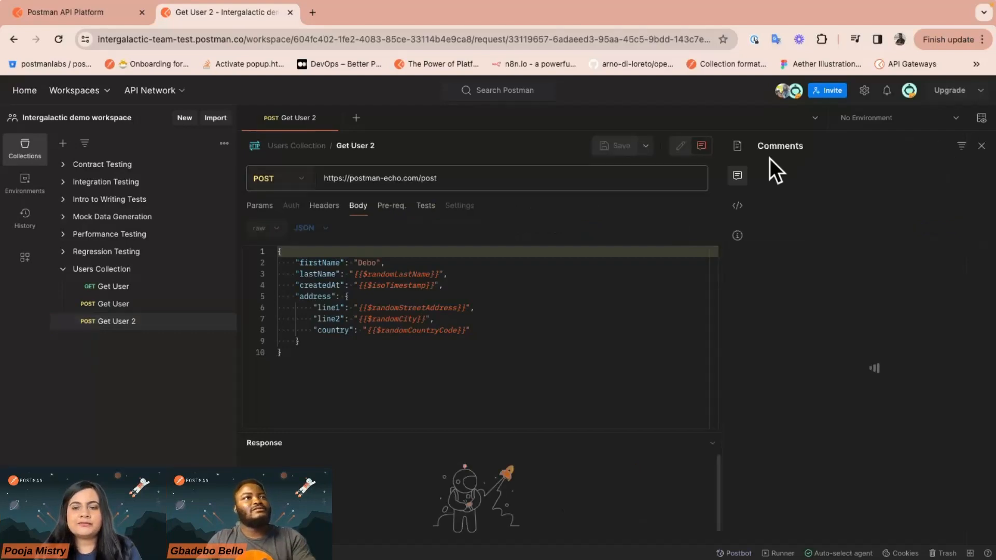
left_click(681, 146)
left_click(944, 146)
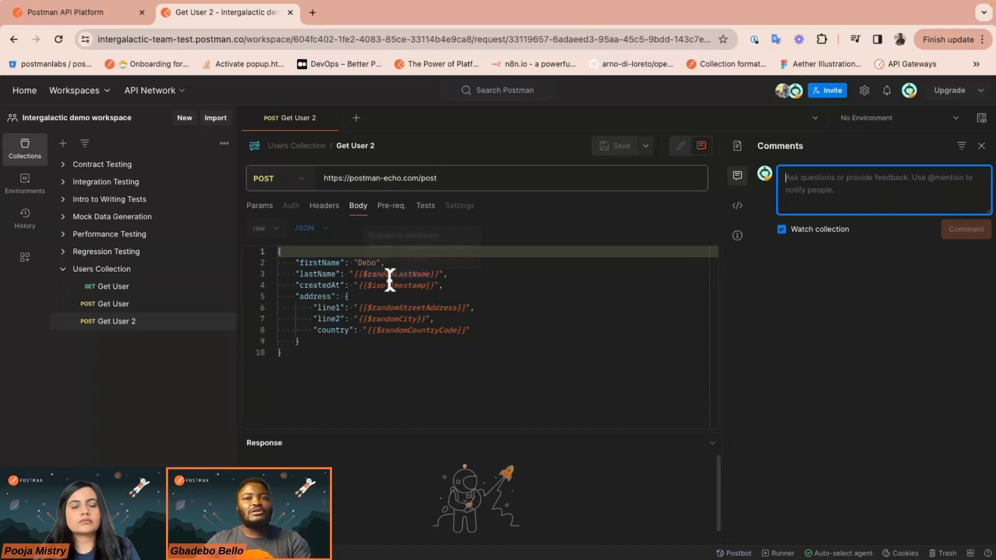
mouse_move(389, 279)
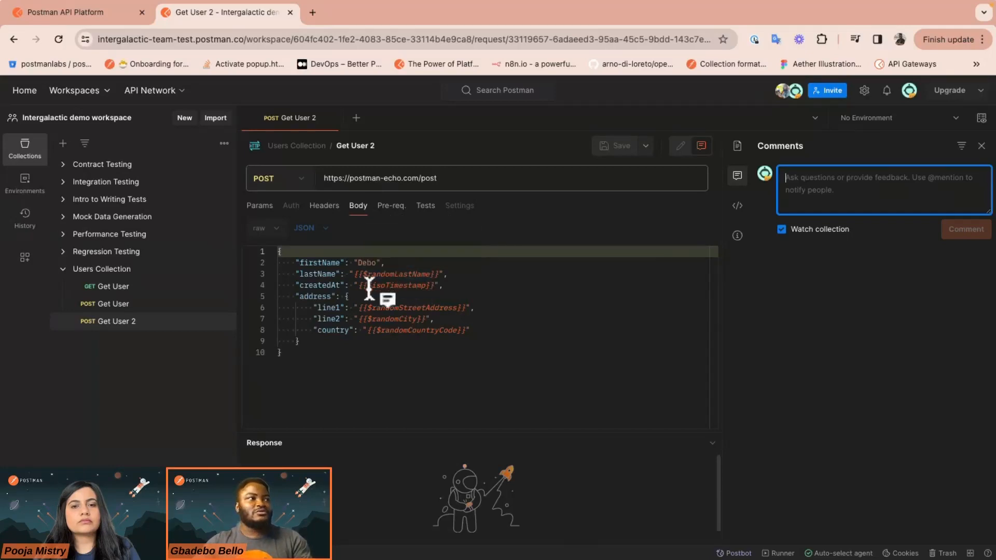
double_click(360, 262)
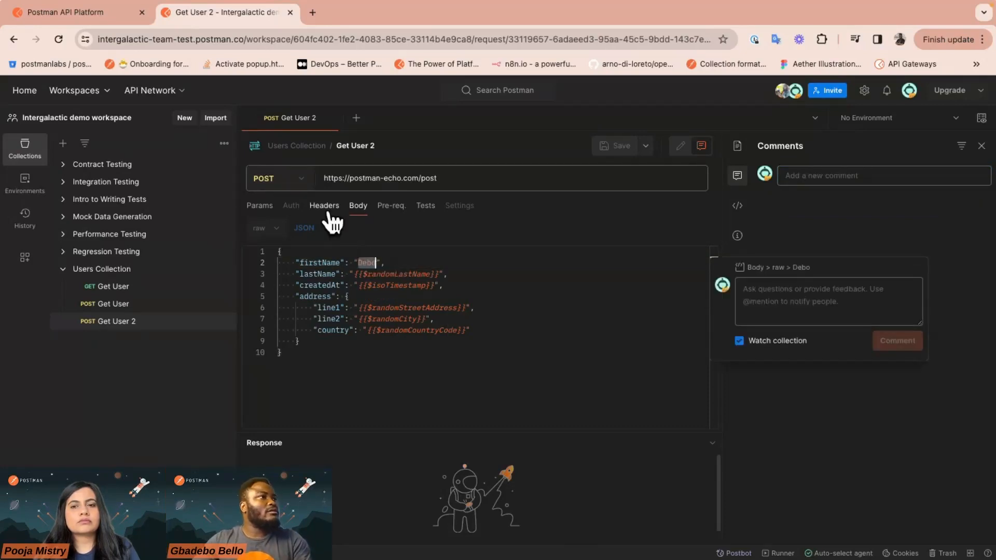
left_click(781, 297)
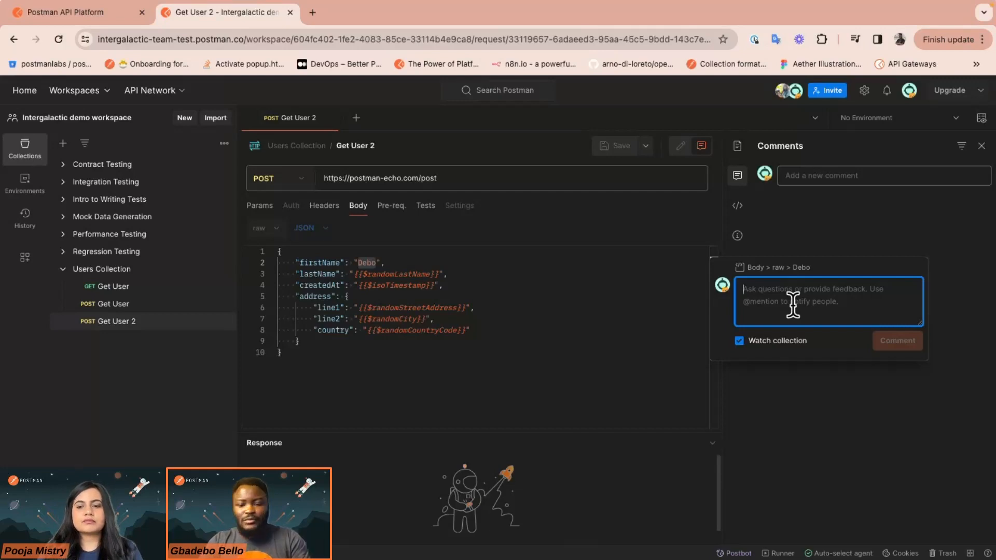
type("Why a")
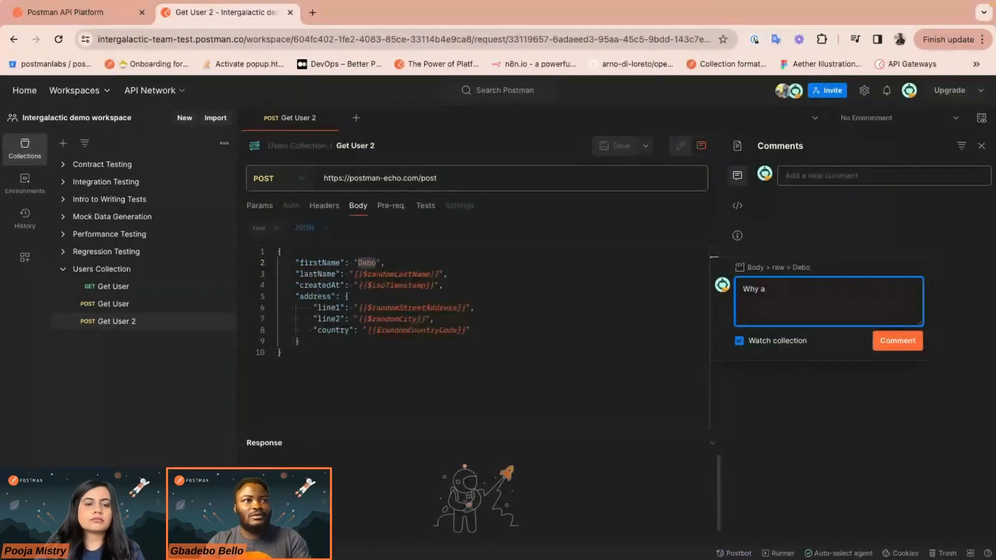
key("BackSpace")
key("BackSpace")
key("BackSpace")
key("BackSpace")
key("BackSpace")
Post the comment "Let's update this to a variable so it's dynamic." on the firstName value.
type("Let")
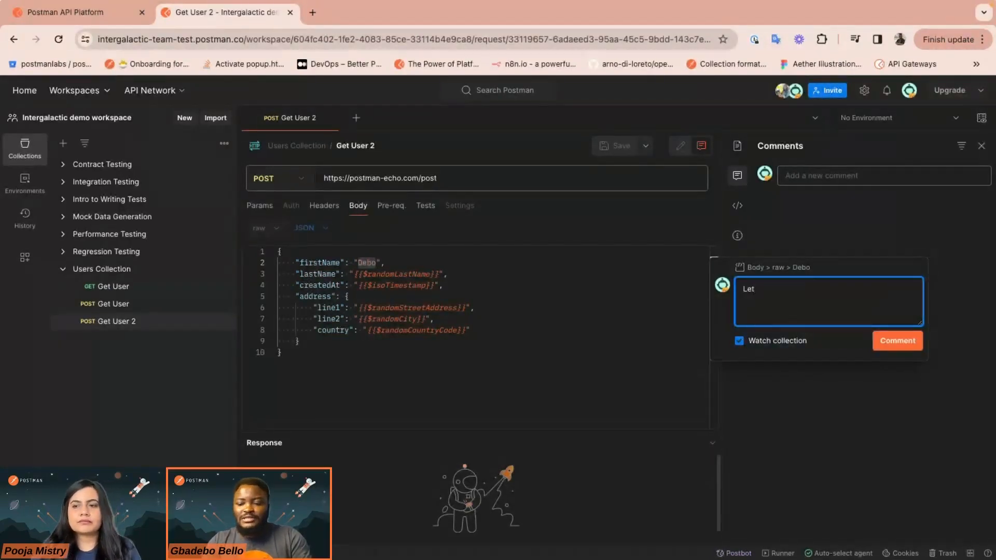
type("'s update this to a avriable so it's dynamic")
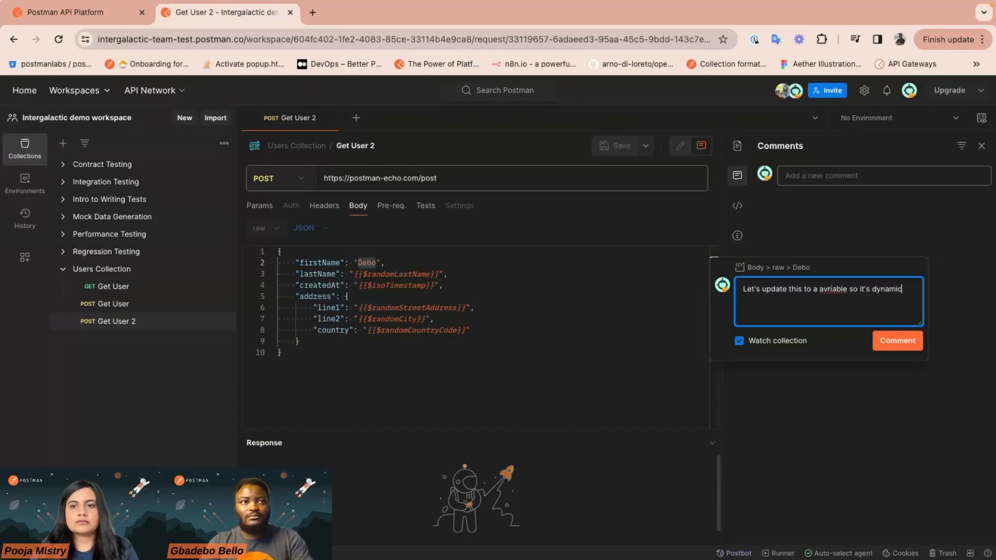
type(".")
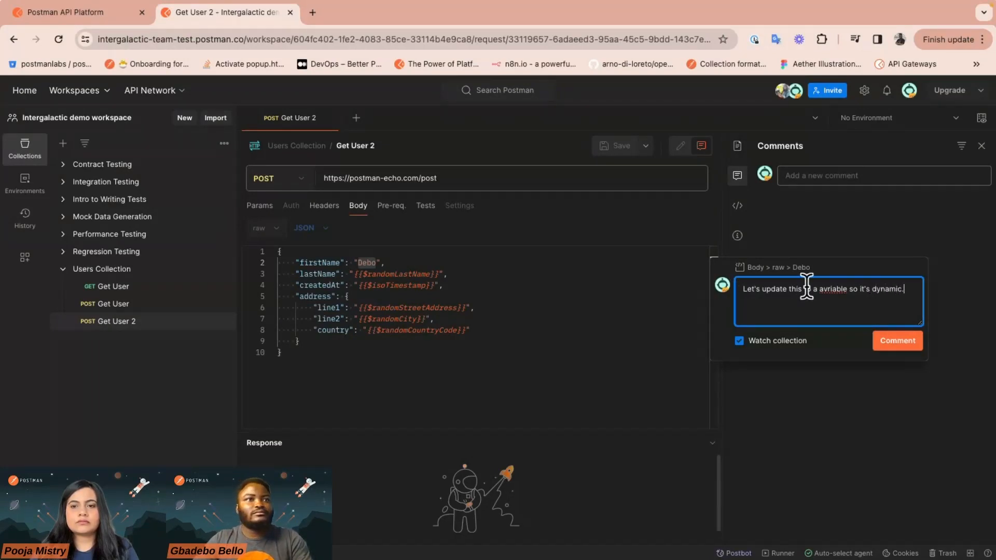
left_click_drag(823, 287, 831, 288)
key("BackSpace")
type("a")
left_click(906, 342)
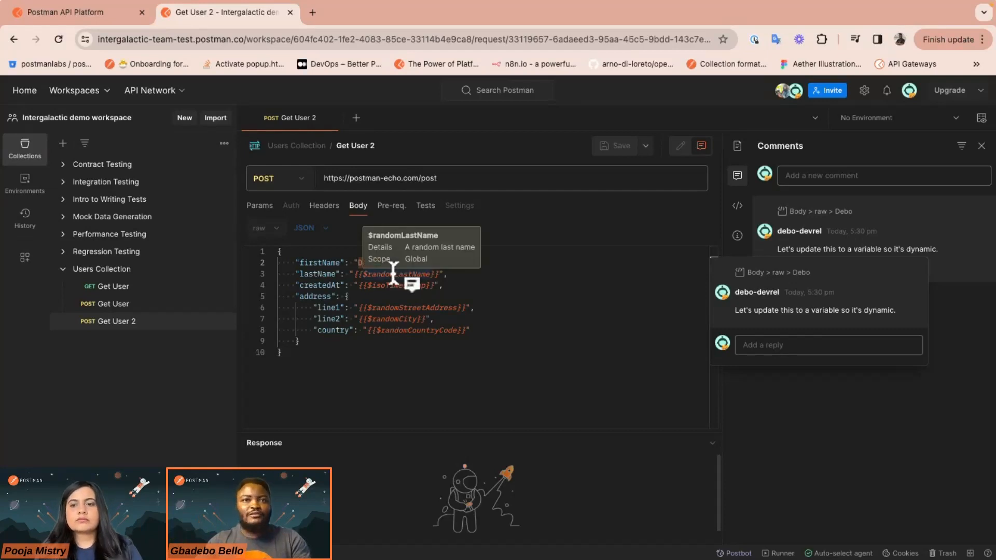
Open the GET Get User request from Users Collection in commenting mode.
left_click(323, 210)
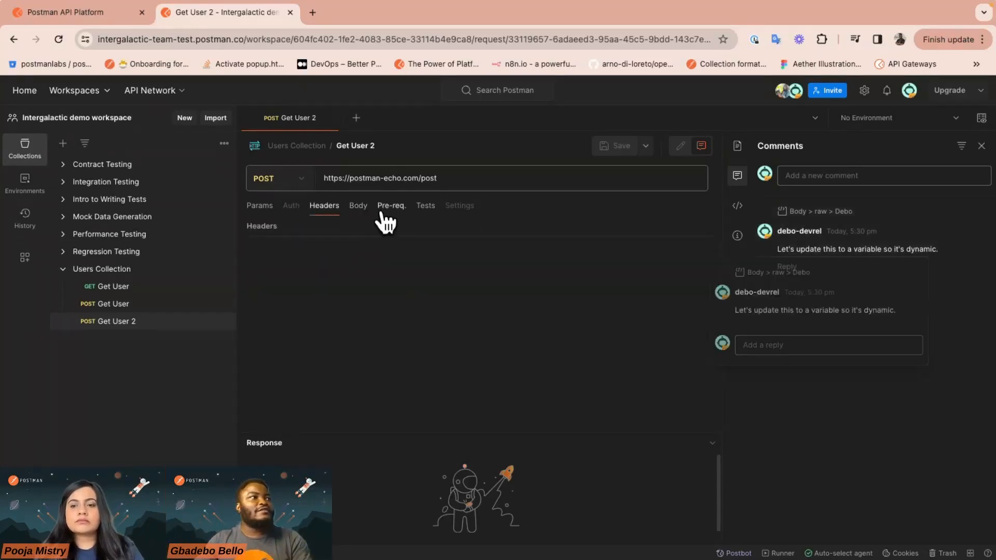
left_click(258, 208)
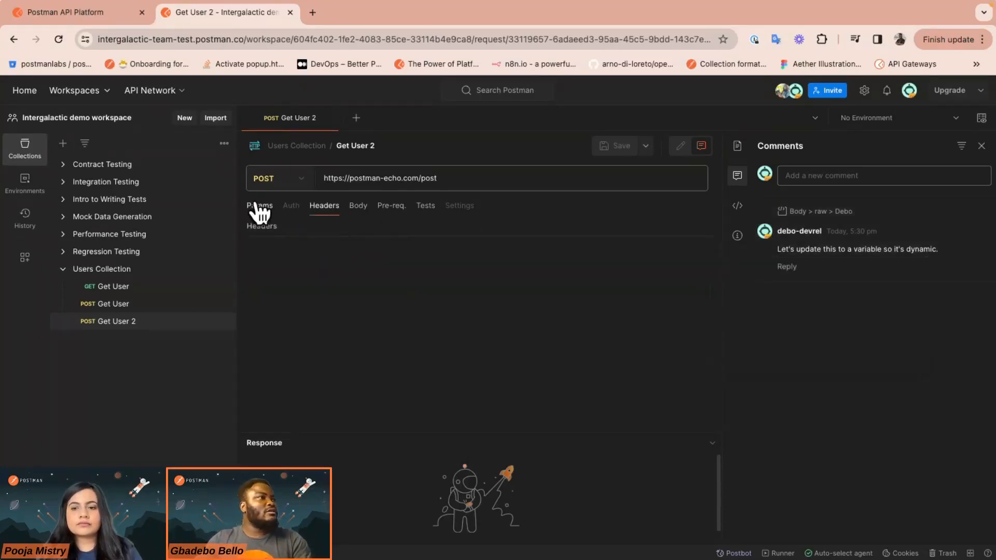
left_click(156, 304)
left_click(148, 291)
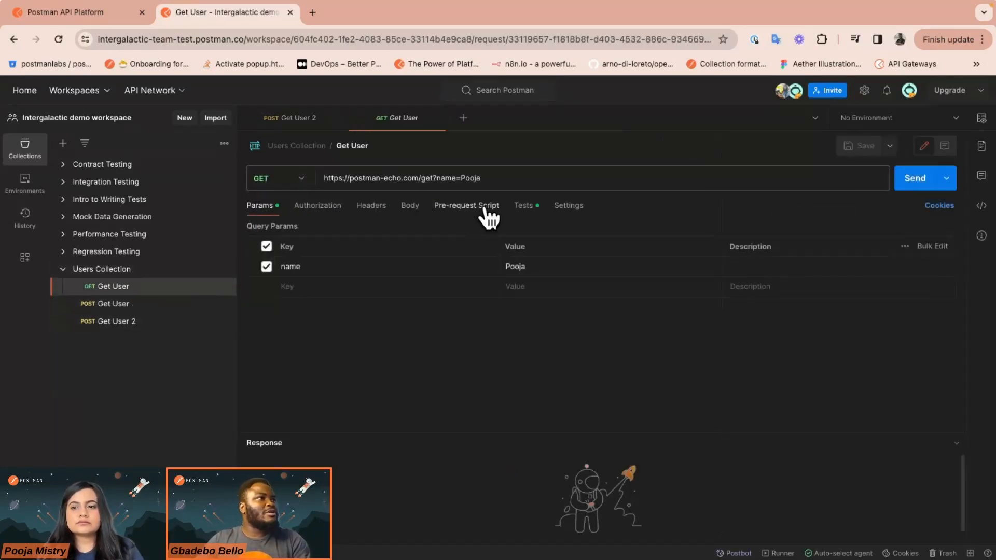
left_click(946, 147)
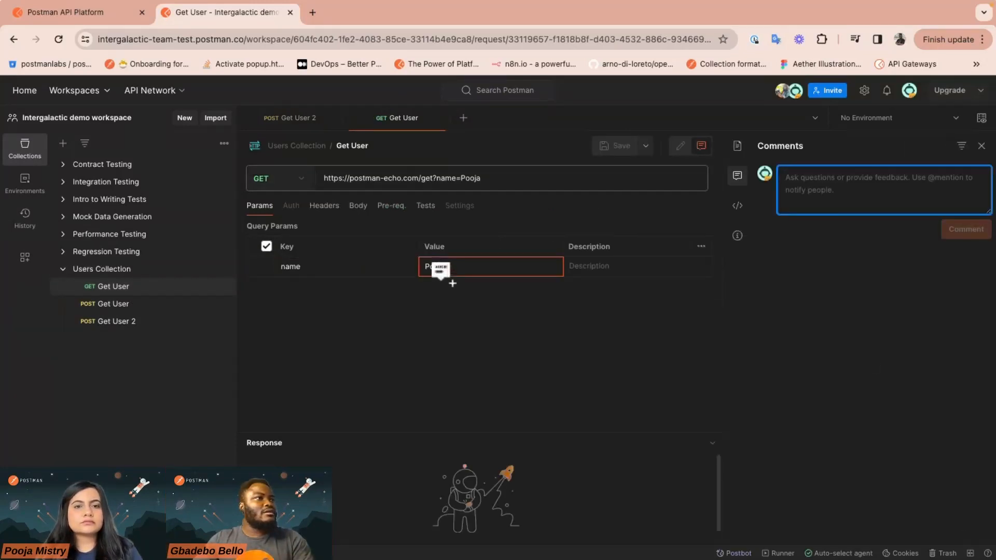
Post the comment "Let's store this name as a variable" on the value of the name query parameter.
left_click(441, 269)
type("Leyts")
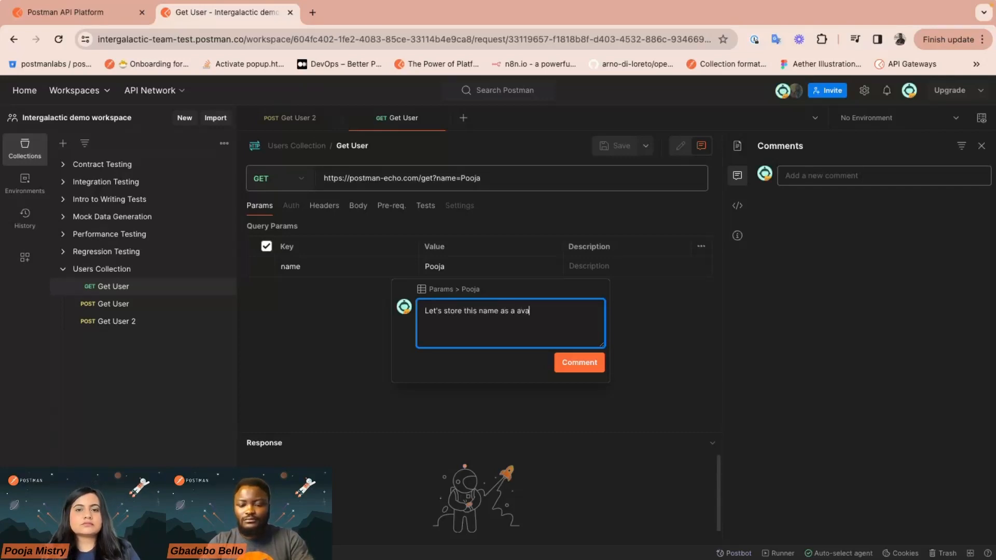
left_click(520, 311)
key("BackSpace")
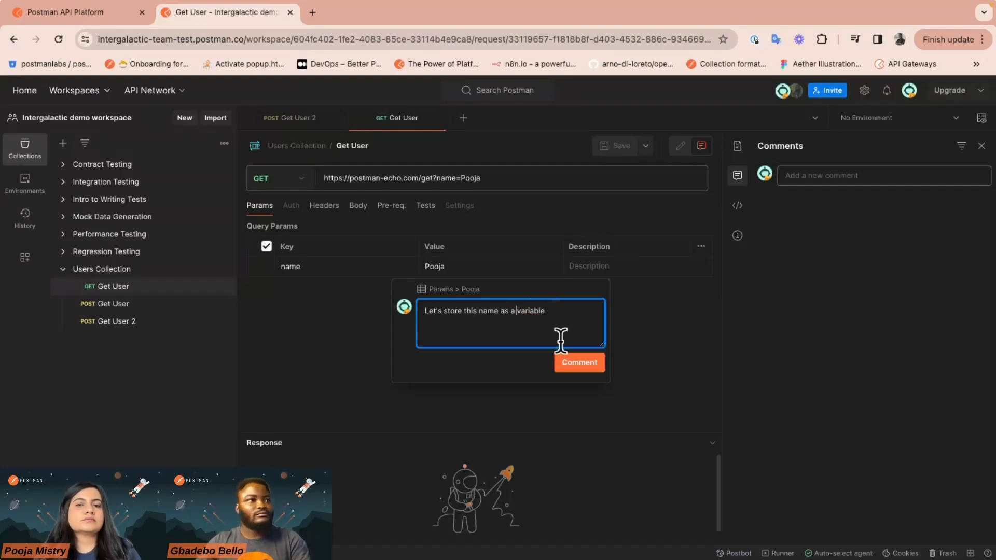
left_click(571, 363)
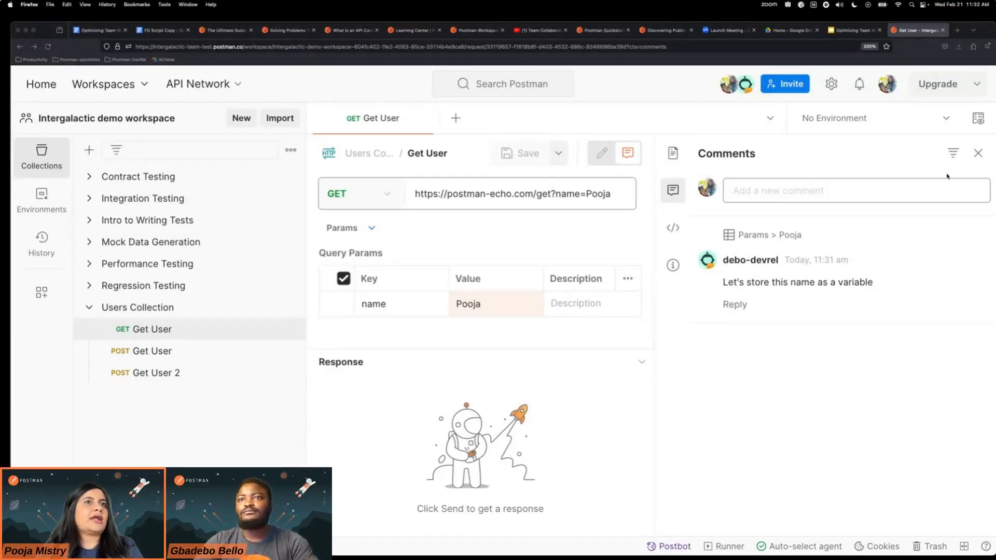
Reply "sounds good" to the teammate's comment on the name parameter and close the comments.
left_click(735, 305)
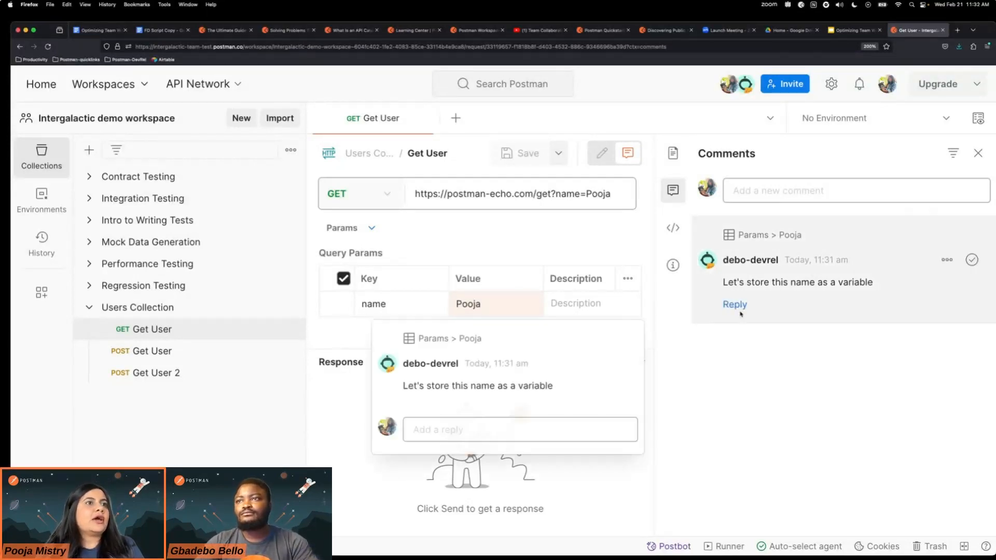
left_click(505, 433)
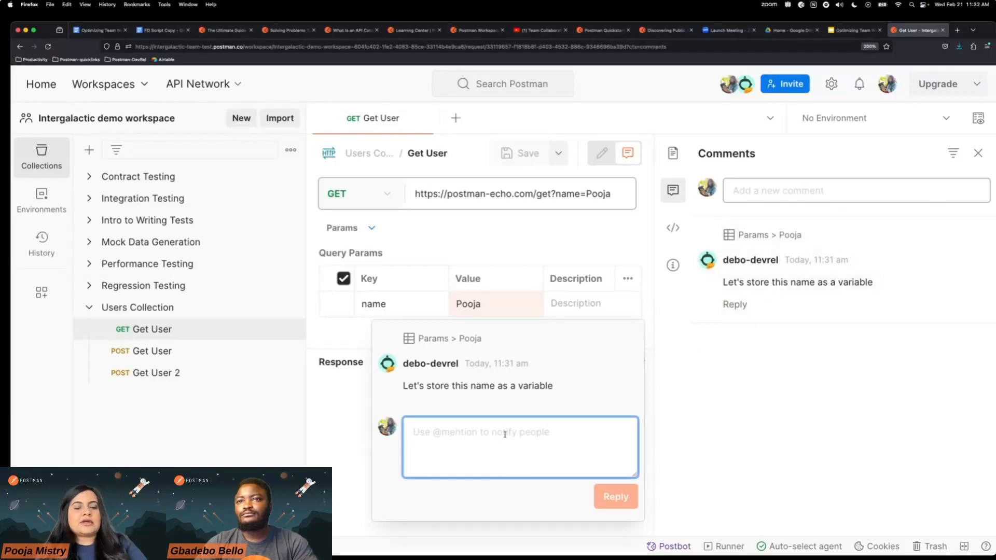
type("sounds good")
left_click(615, 496)
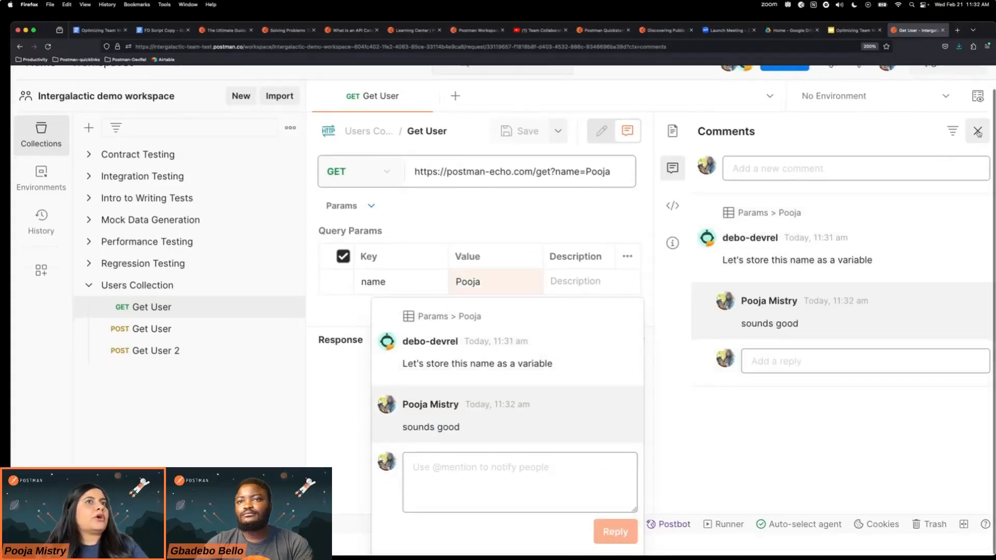
left_click(978, 134)
Return to editing and store the name parameter's value as a variable called Name, scoped to Users Collection.
left_click(906, 153)
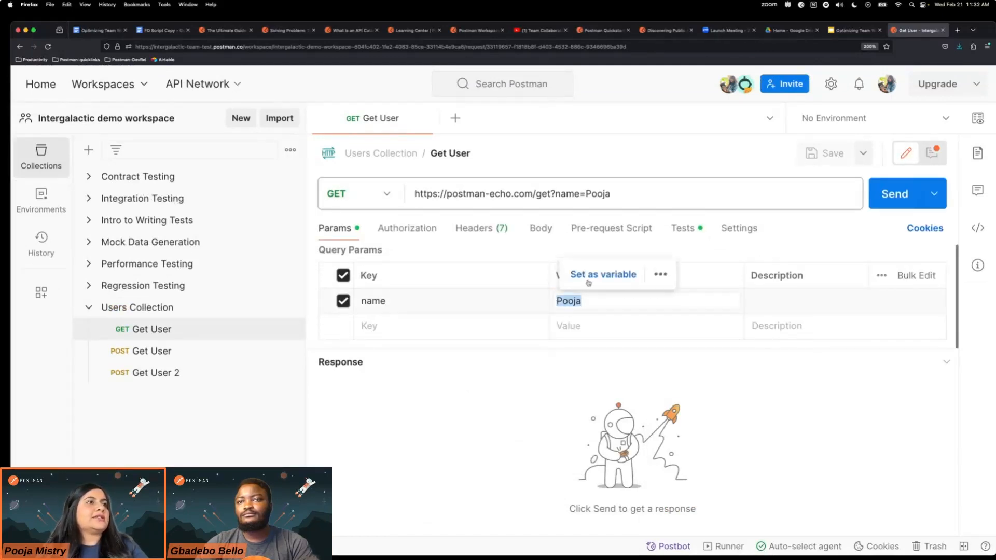
left_click(589, 282)
left_click(615, 156)
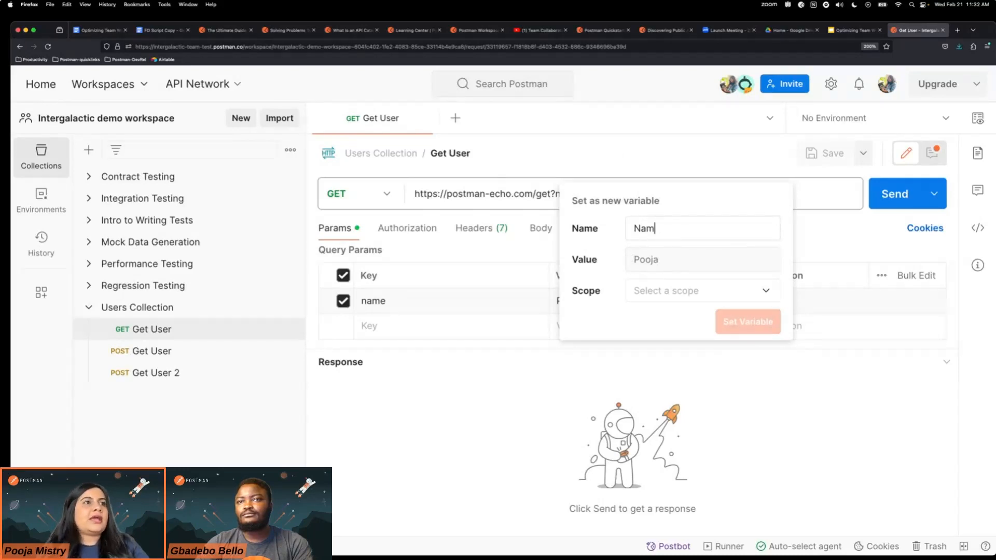
left_click(659, 289)
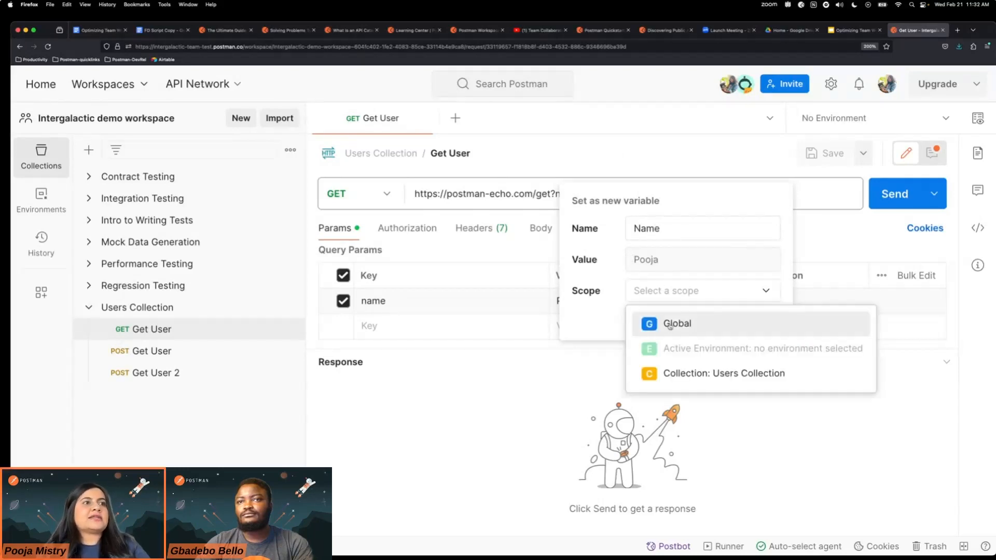
left_click(676, 376)
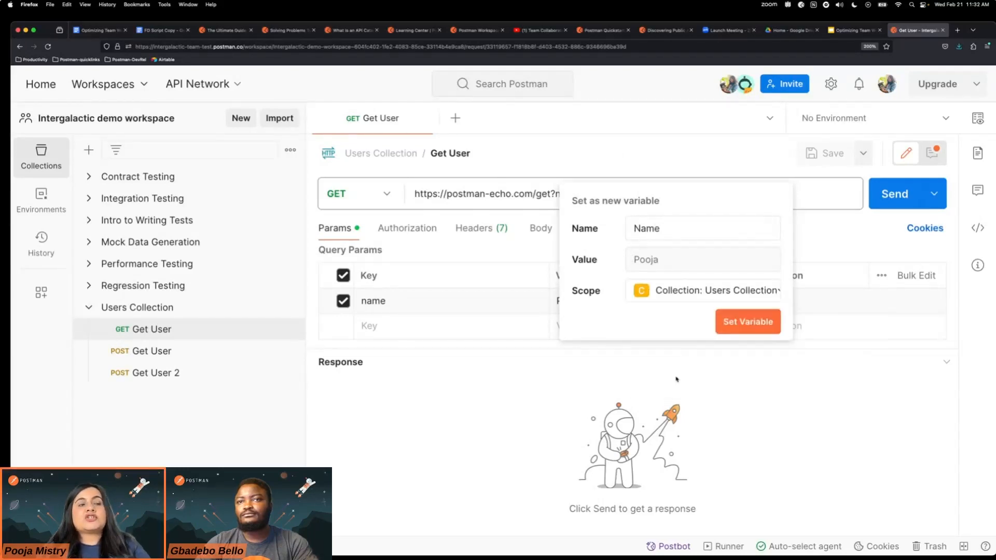
left_click(748, 322)
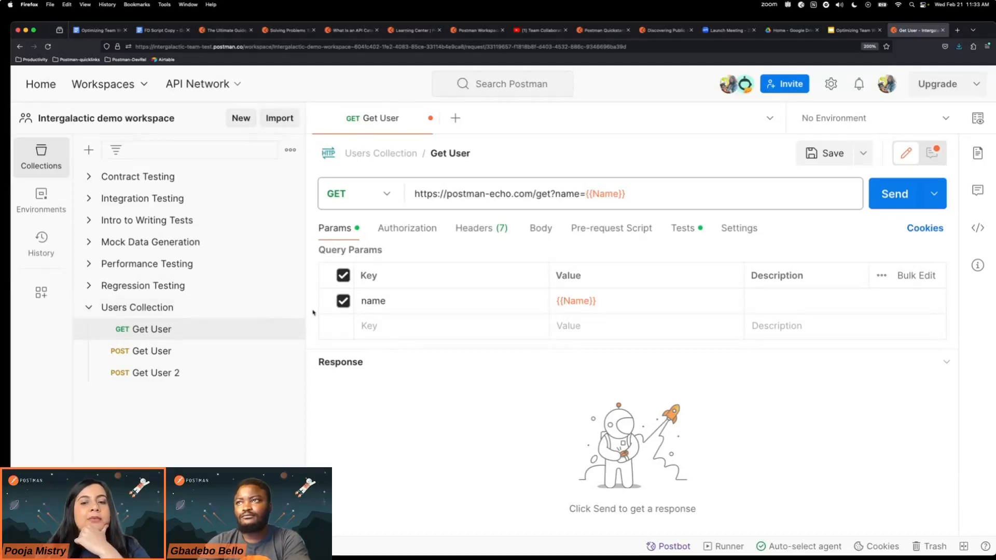
Open the sharing options for Users Collection and view the Via Run in Postman settings.
left_click(290, 308)
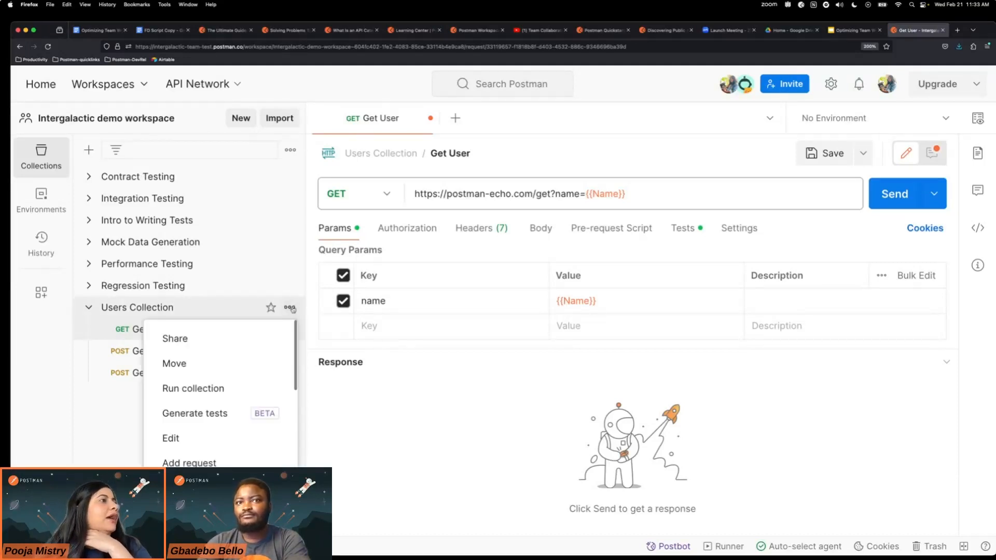
left_click(255, 345)
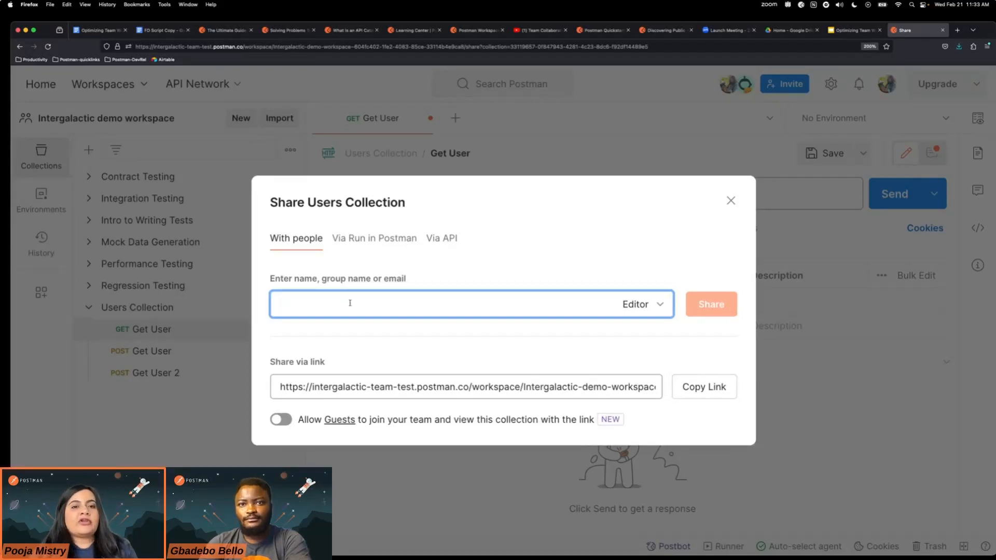
left_click(363, 239)
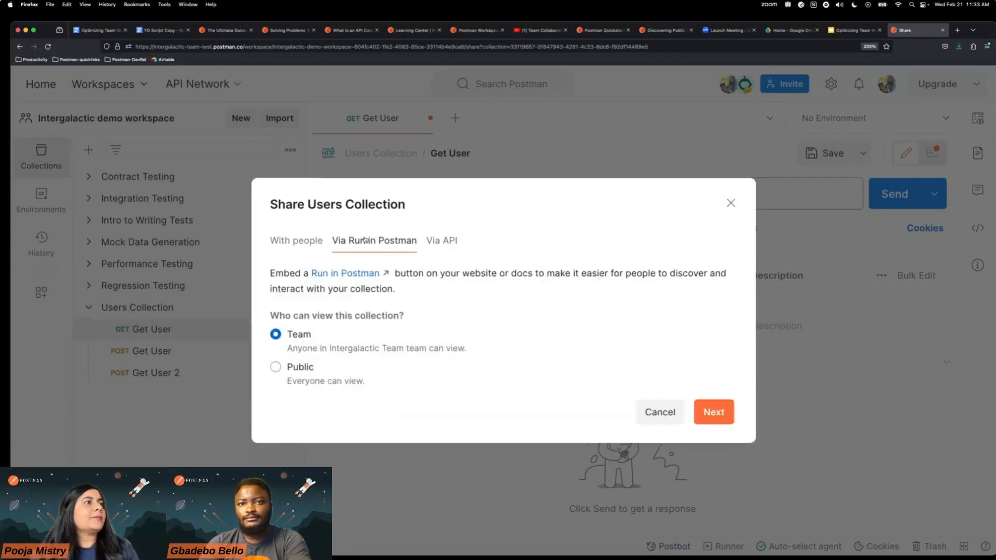
Open the Run in Postman documentation and review how to create the button, its sample Markdown and HTML snippets, and collection forking.
left_click(329, 279)
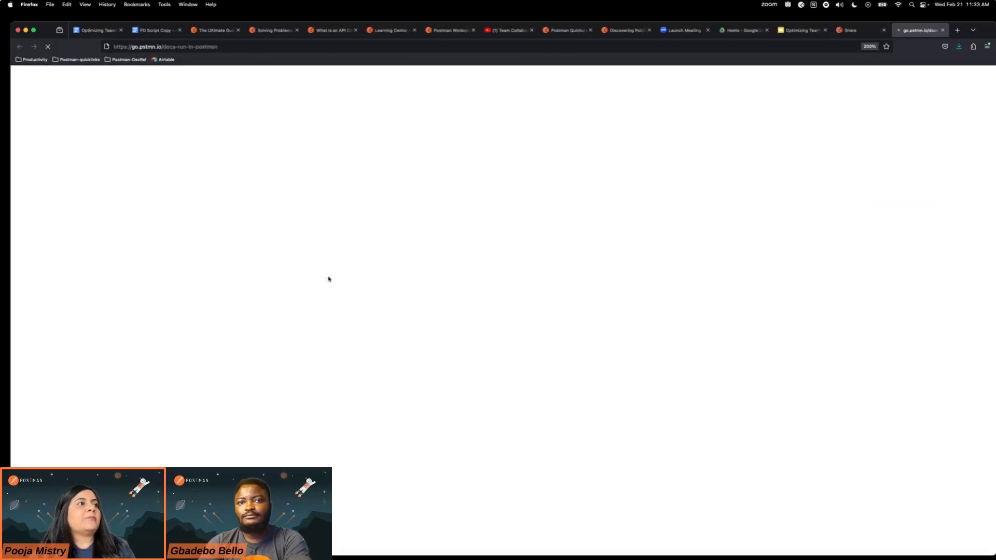
scroll(328, 334, "down", 5)
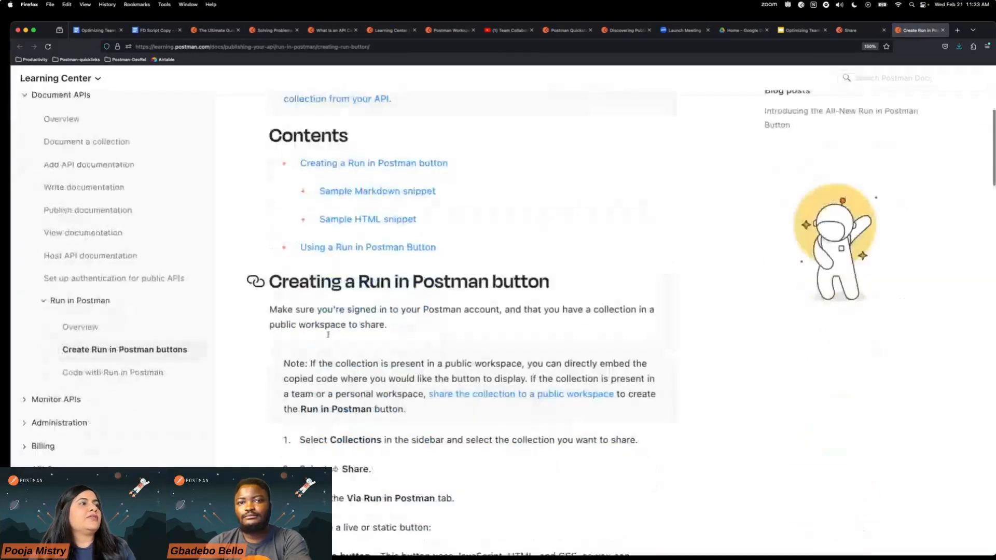
scroll(328, 334, "down", 10)
scroll(329, 337, "down", 5)
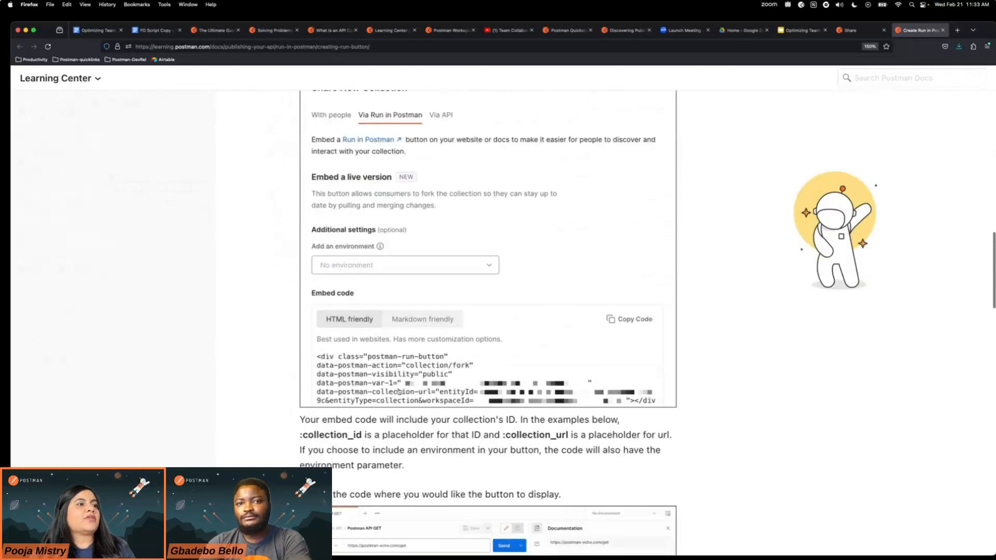
scroll(399, 391, "down", 12)
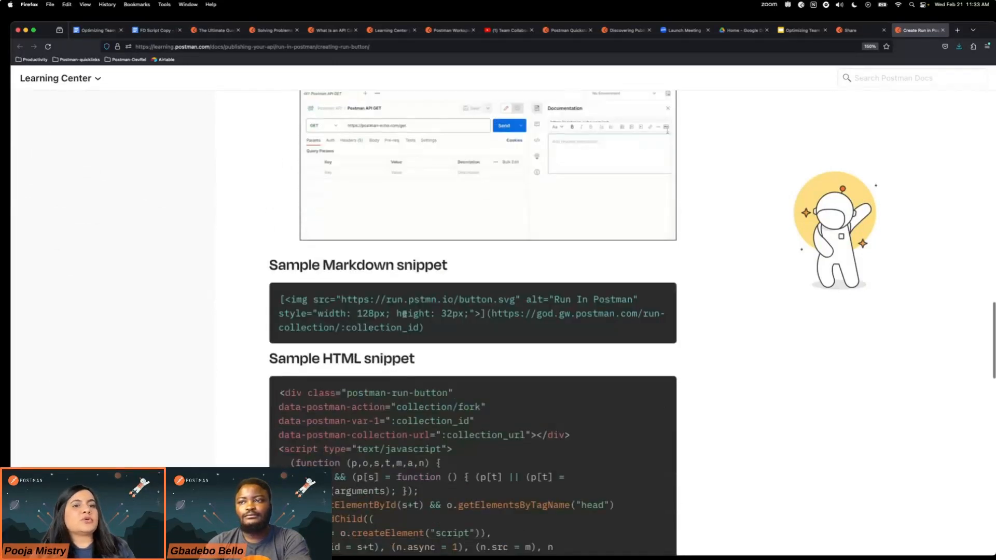
scroll(403, 314, "down", 3)
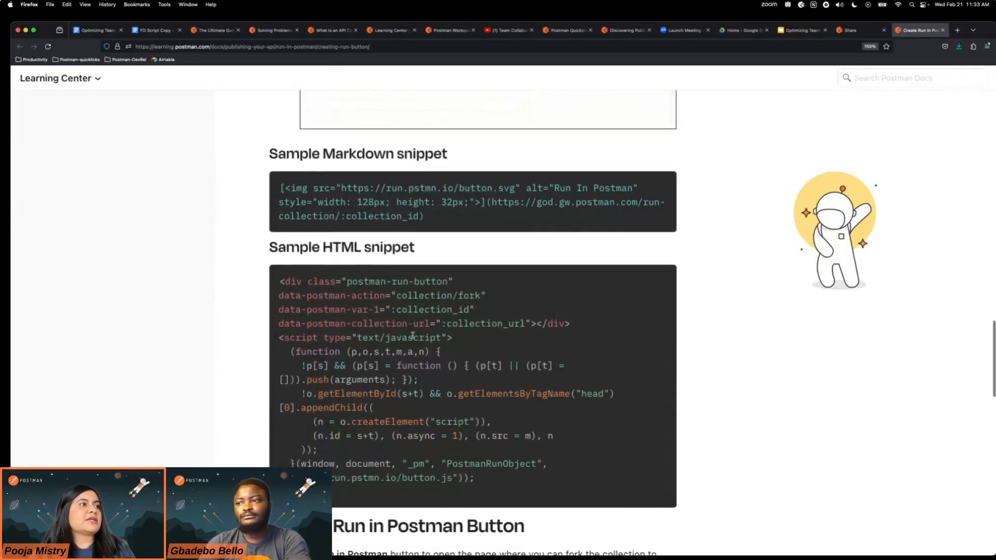
scroll(398, 362, "down", 11)
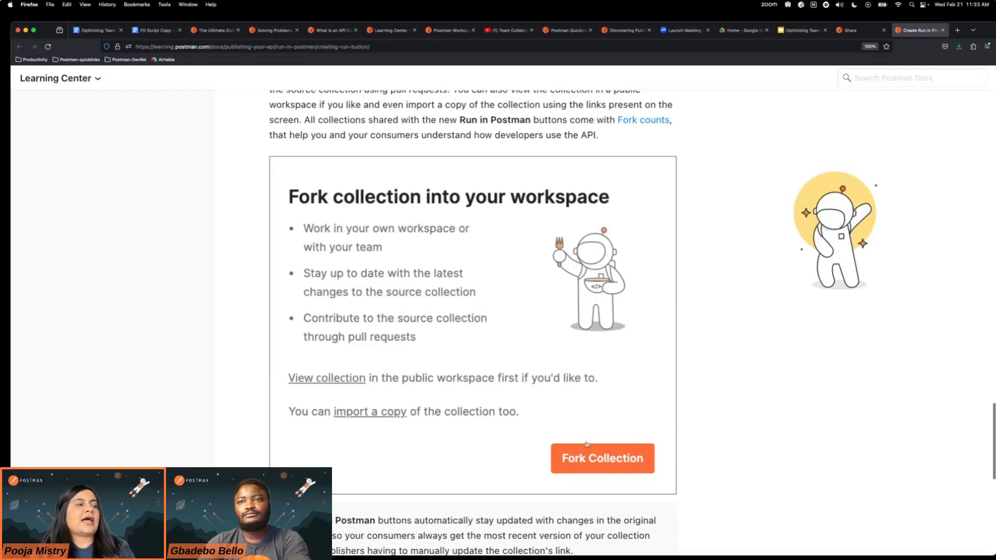
Finish reviewing the Run in Postman documentation, then view the Via API sharing settings for Users Collection and close the sharing options.
scroll(593, 475, "down", 7)
scroll(593, 476, "up", 10)
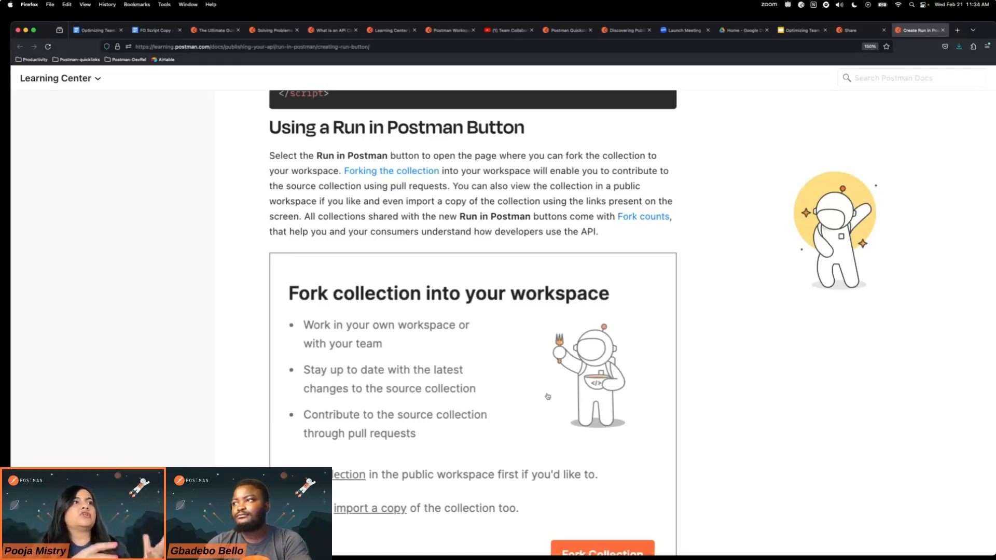
scroll(507, 256, "up", 2)
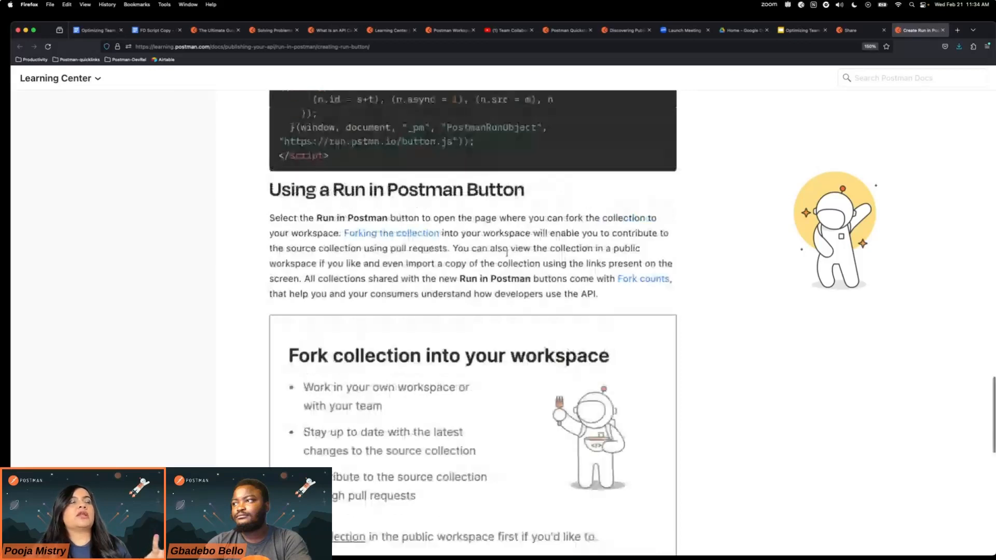
left_click(853, 30)
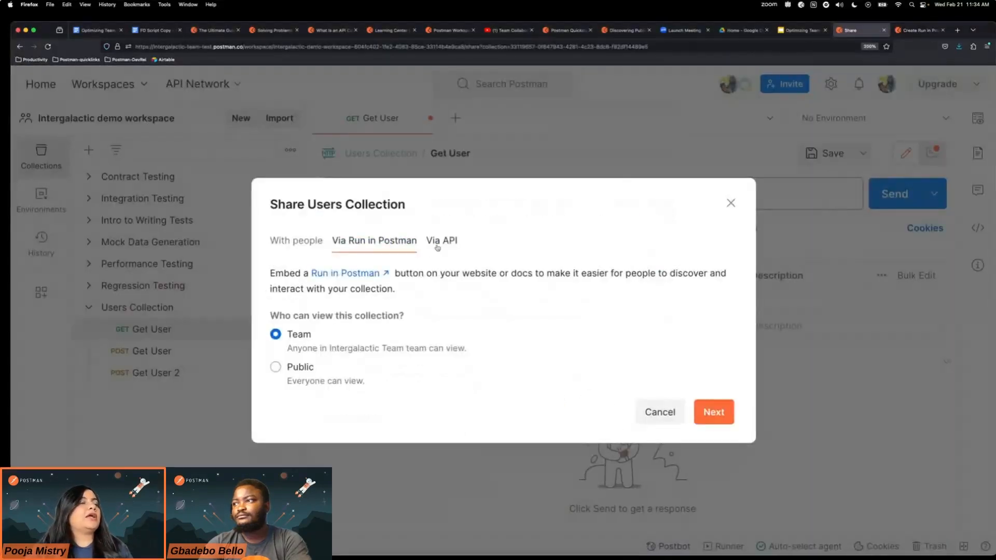
left_click(439, 240)
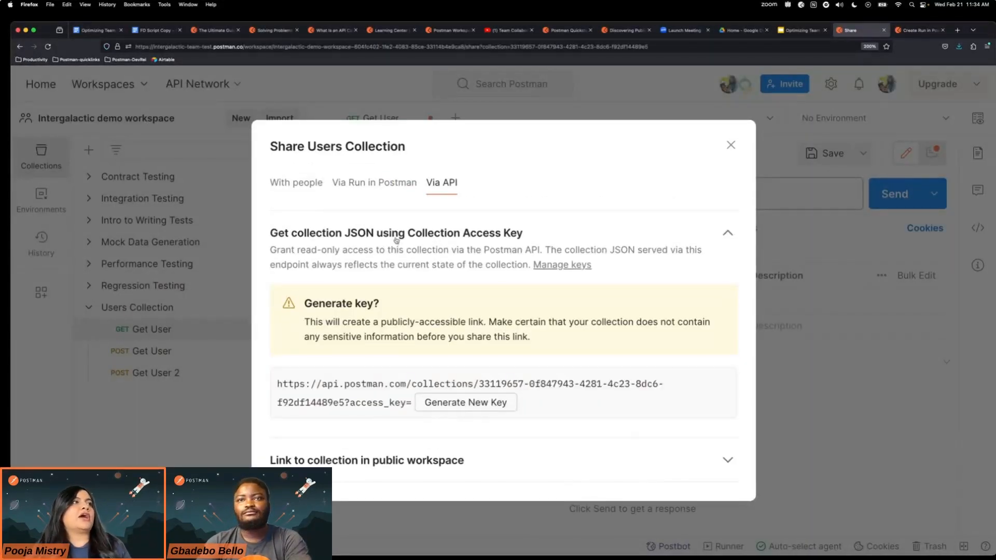
left_click(387, 192)
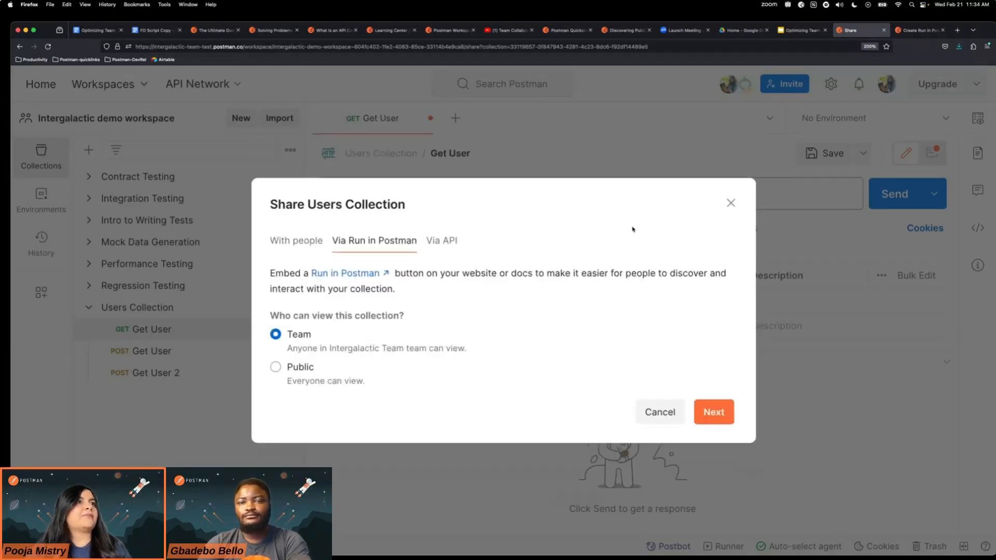
left_click(728, 213)
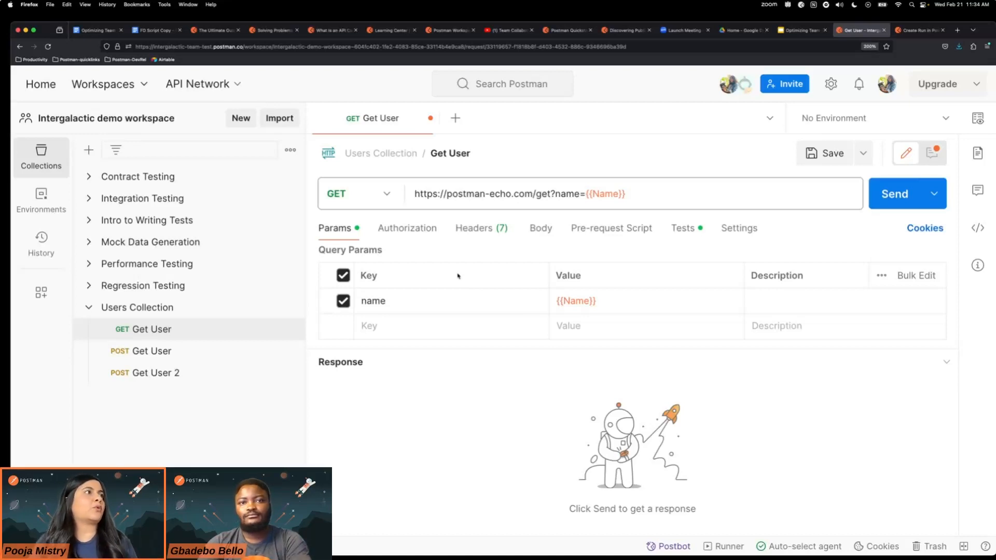
View the Intergalactic demo workspace overview and look through its Users Collection, Performance Testing and Regression Testing collections.
left_click(109, 118)
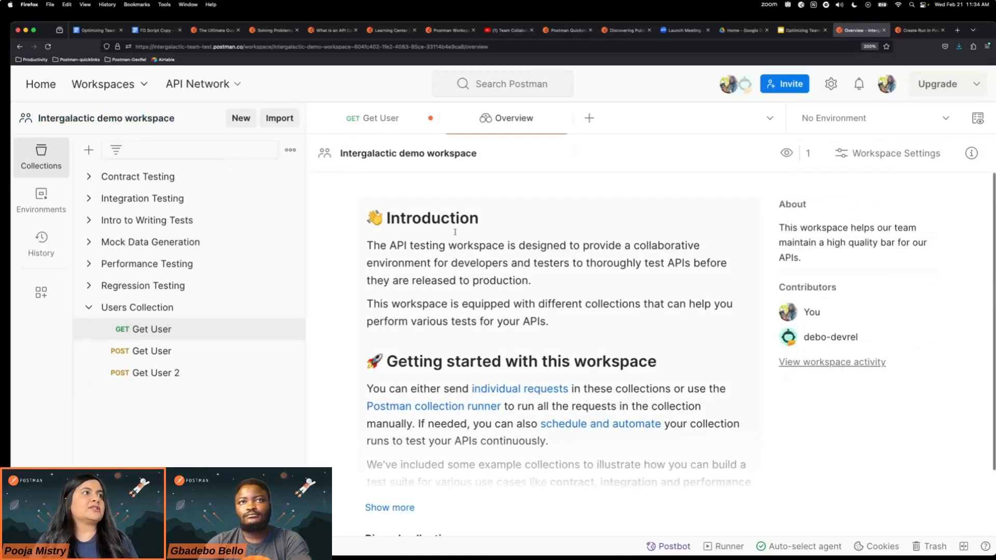
scroll(449, 260, "down", 3)
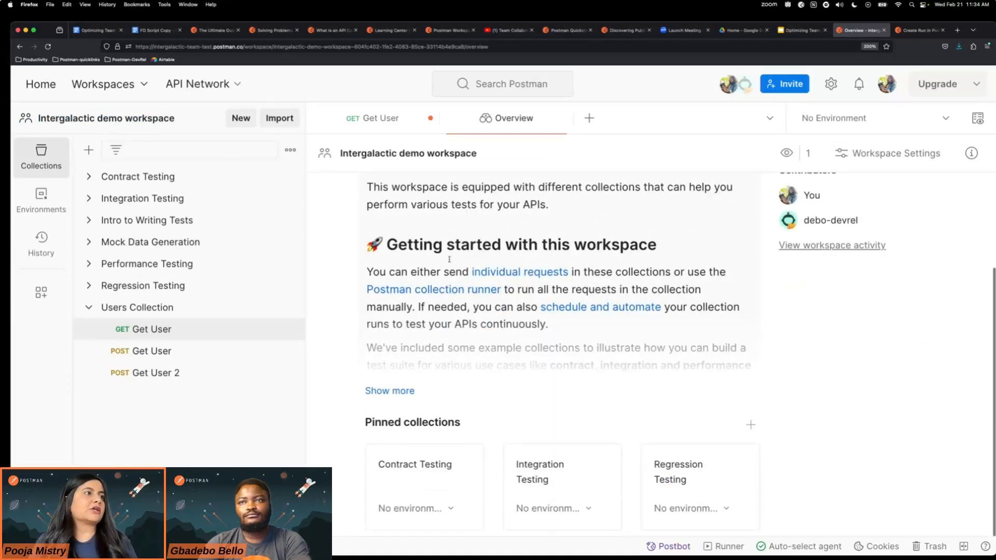
left_click(147, 313)
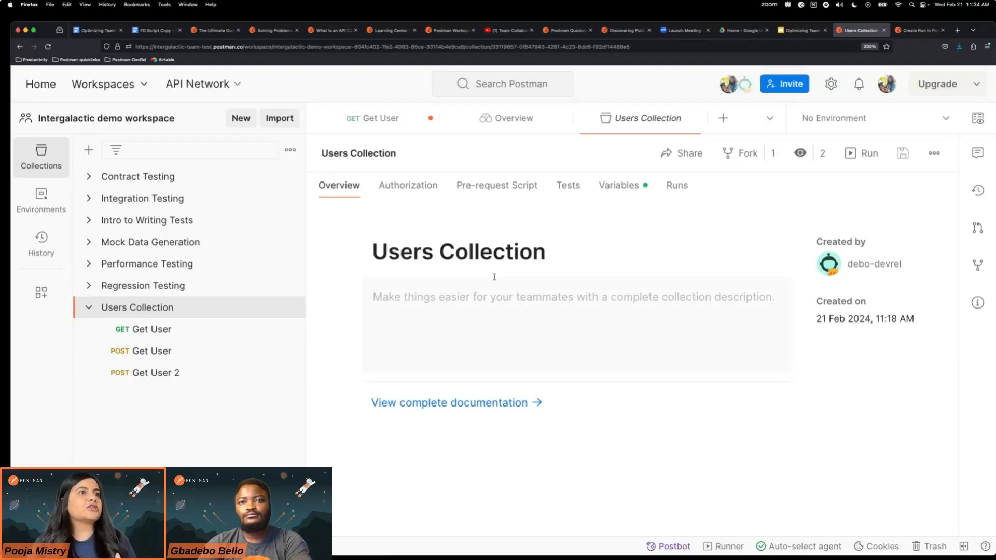
left_click(223, 273)
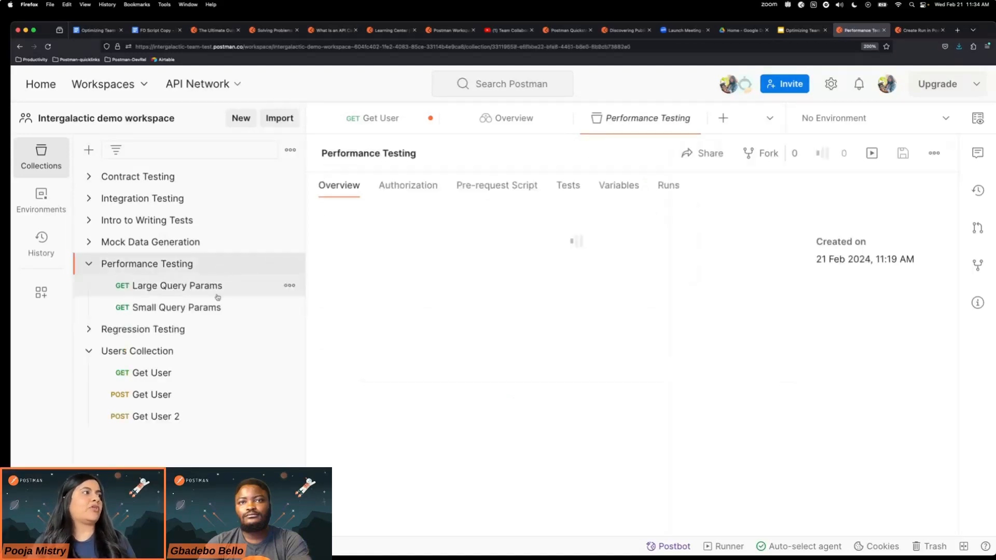
left_click(205, 329)
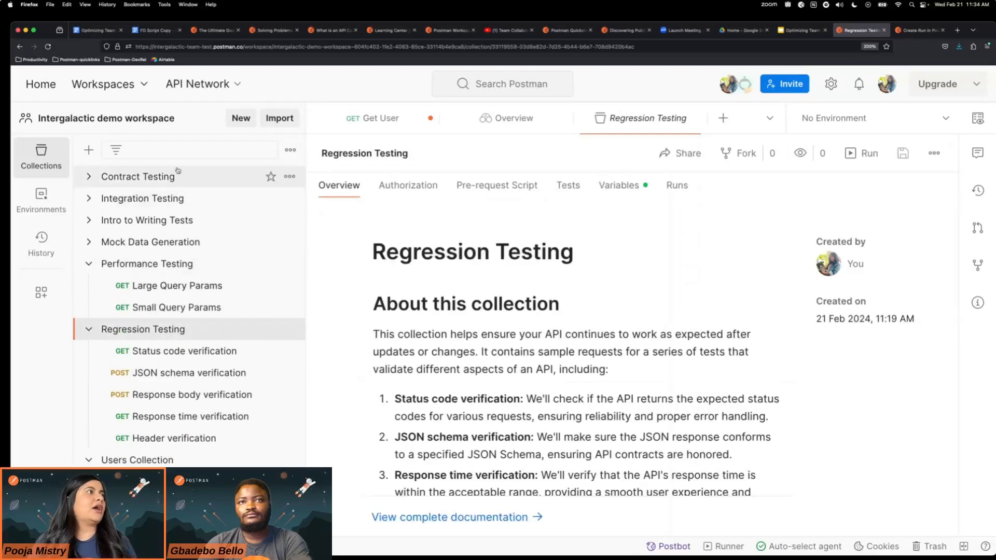
Make Intergalactic demo workspace accessible to anyone on the internet and select its public web address.
left_click(72, 119)
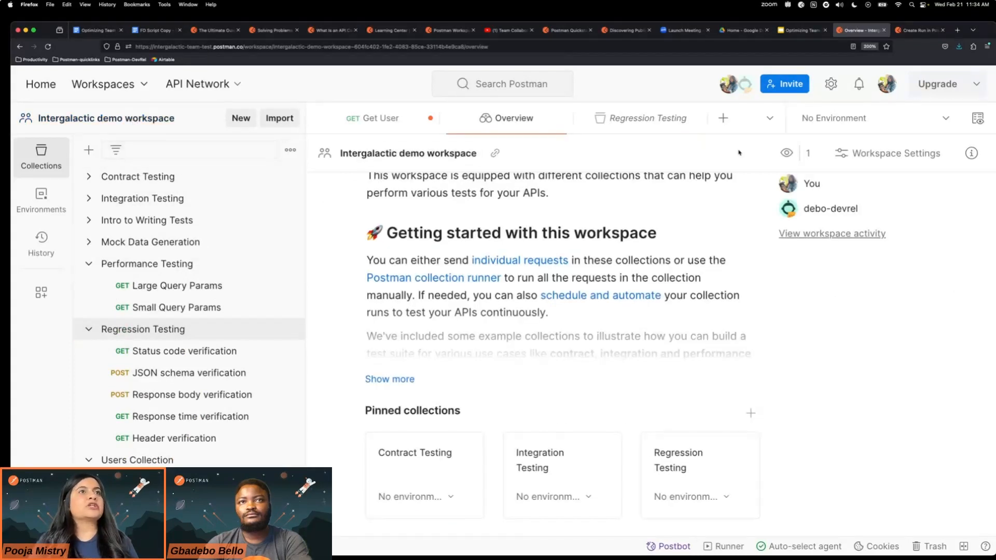
left_click(888, 152)
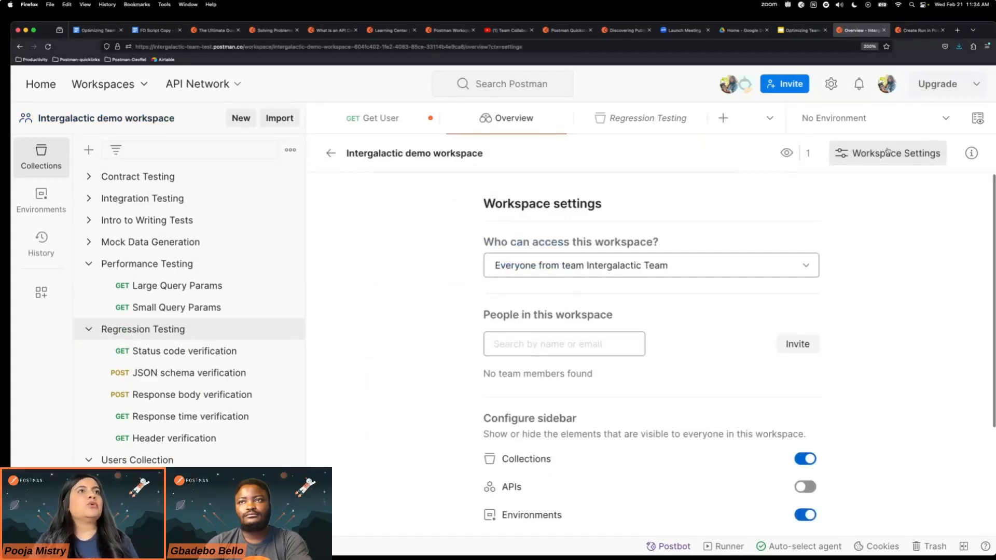
left_click(658, 265)
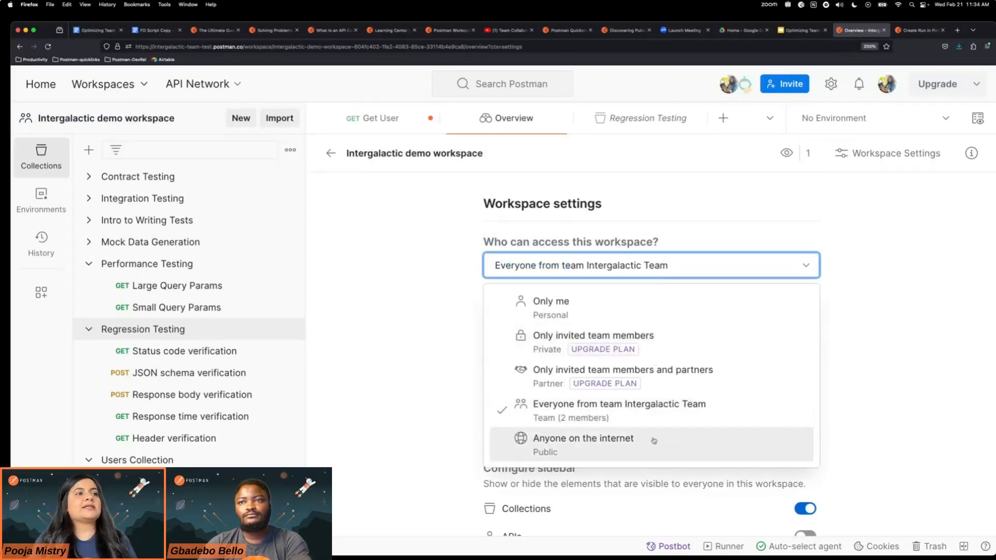
left_click(654, 447)
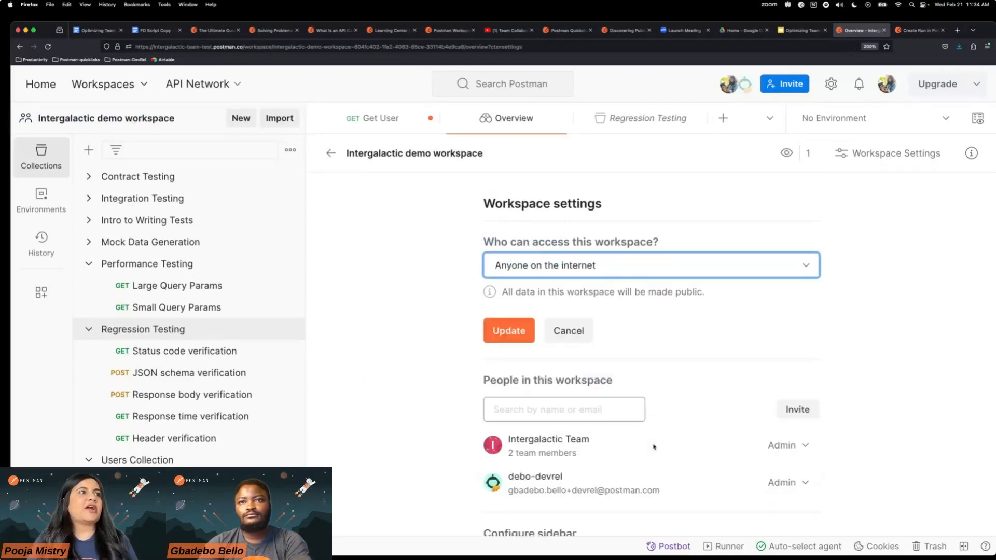
scroll(651, 445, "down", 4)
scroll(552, 357, "up", 3)
left_click(510, 268)
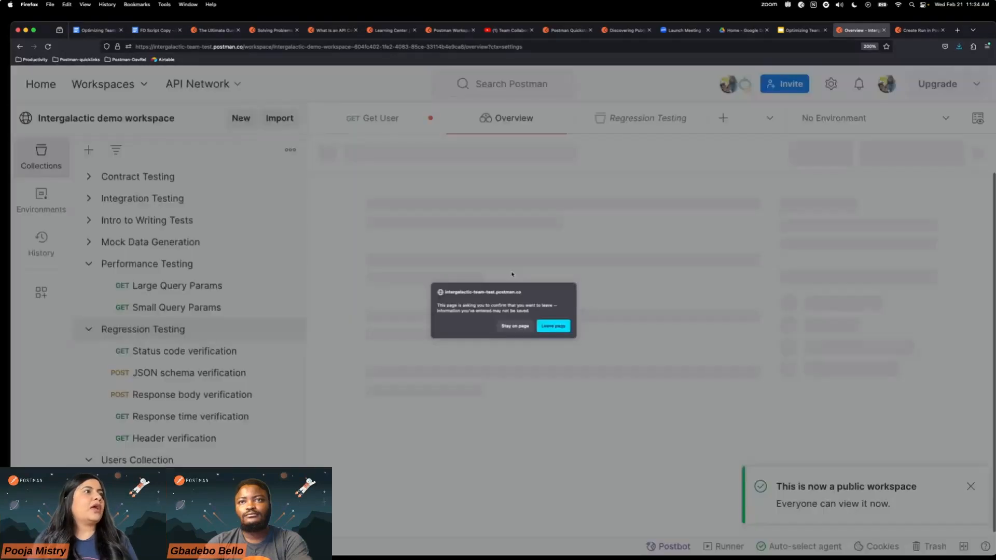
left_click(562, 330)
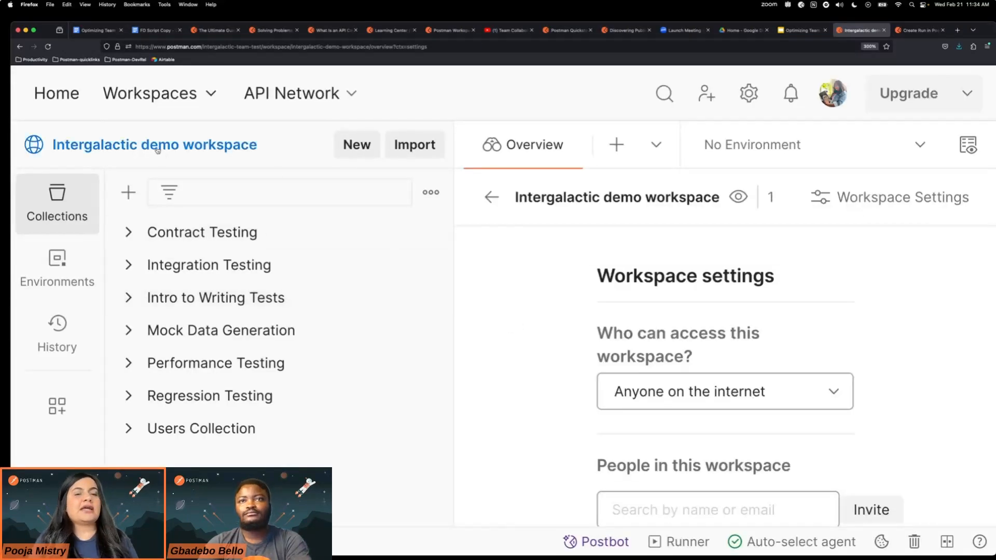
left_click(255, 45)
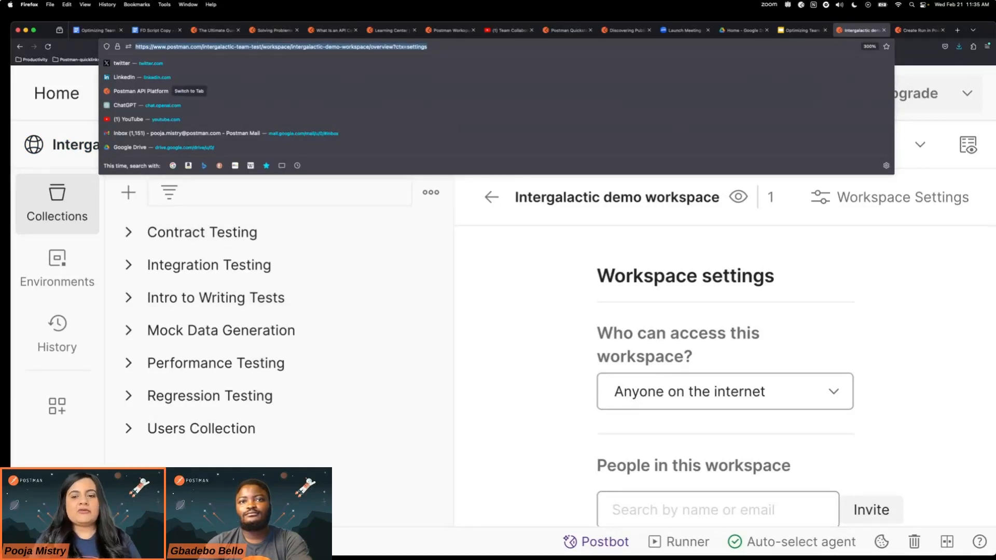
key("super+Tab")
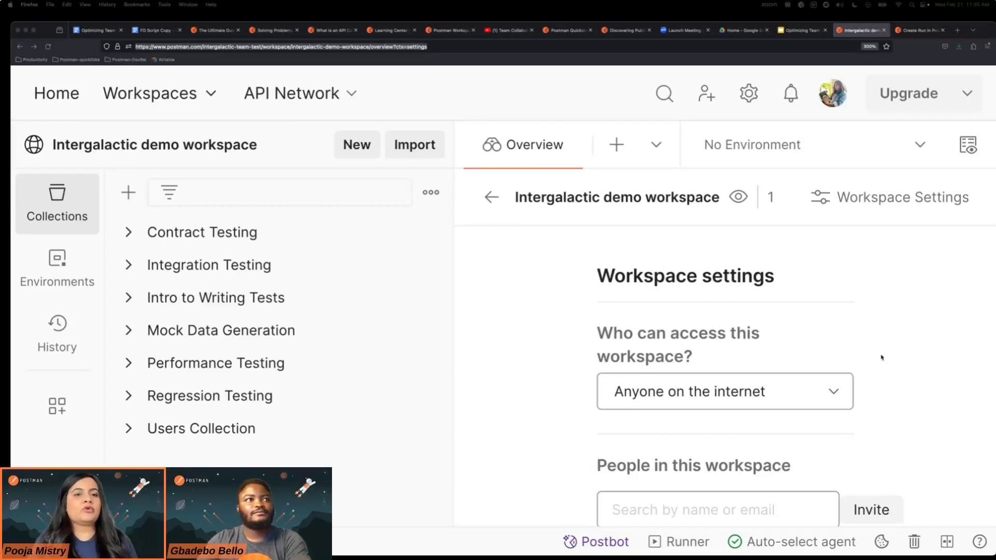
Open the list of all public APIs in the API Network and browse its popular and trending APIs.
left_click(309, 99)
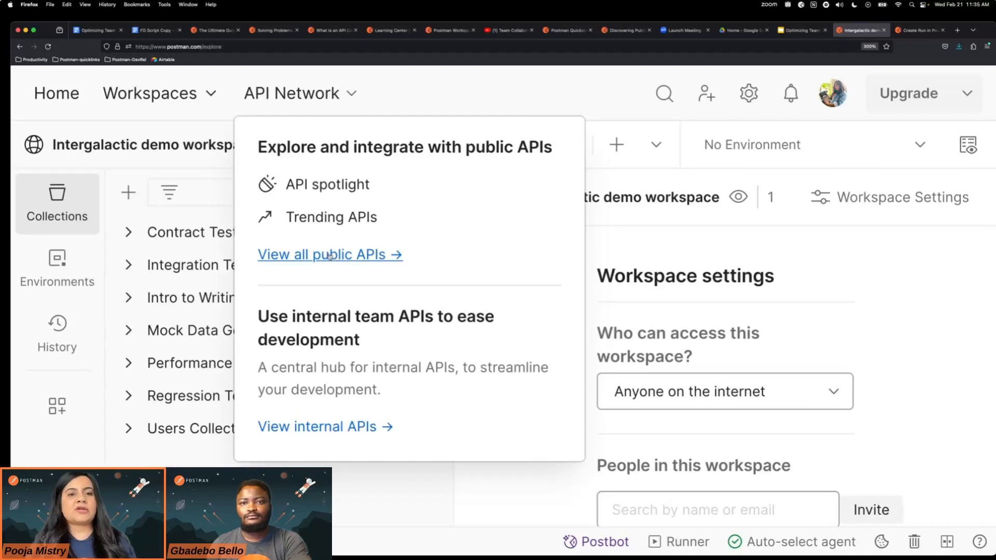
left_click(329, 257)
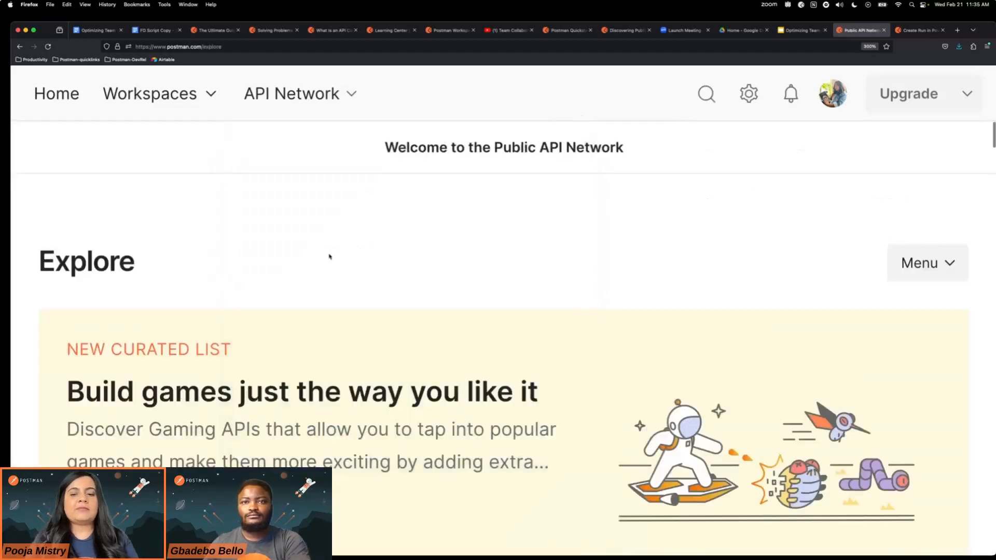
key("ctrl+minus")
key("ctrl+minus")
key("ctrl+minus")
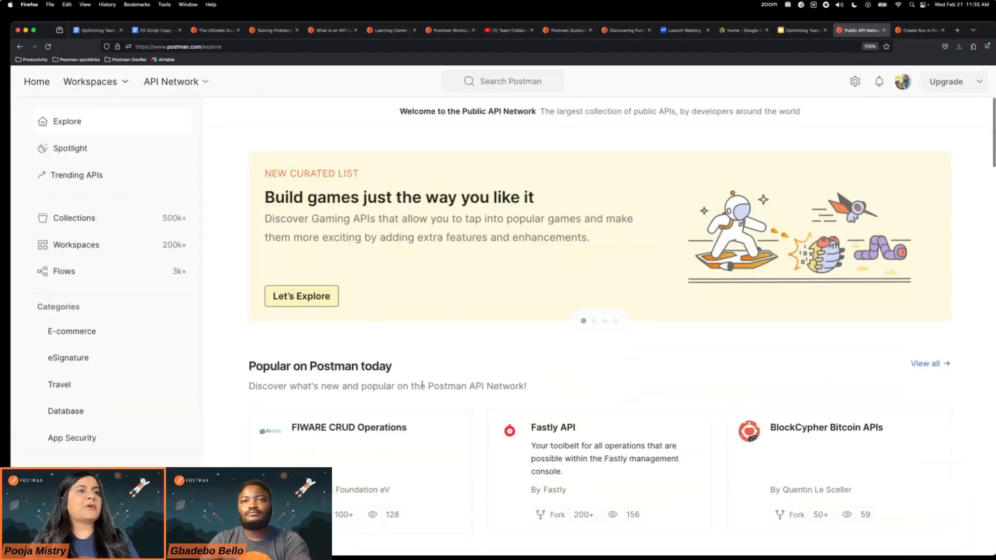
scroll(415, 373, "down", 5)
scroll(423, 386, "down", 6)
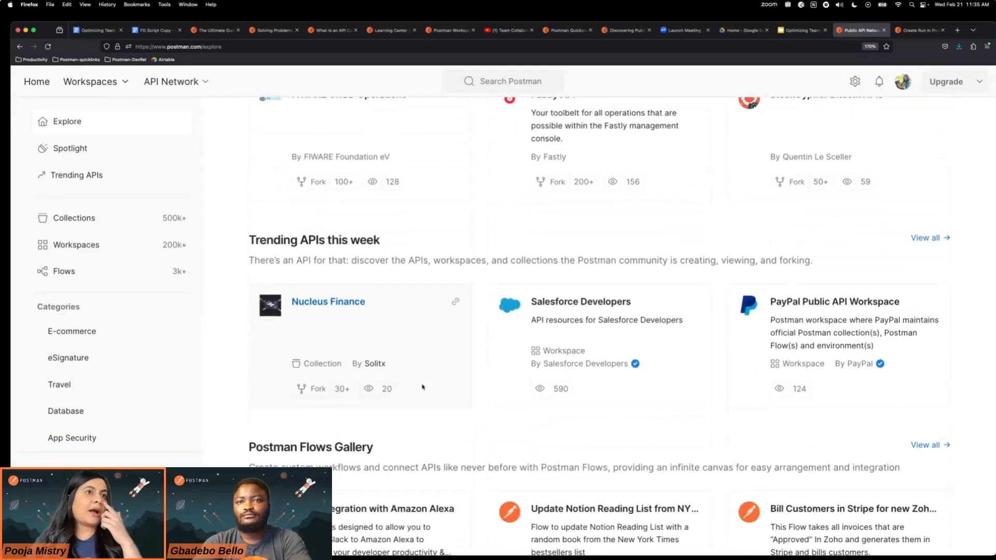
scroll(422, 386, "down", 2)
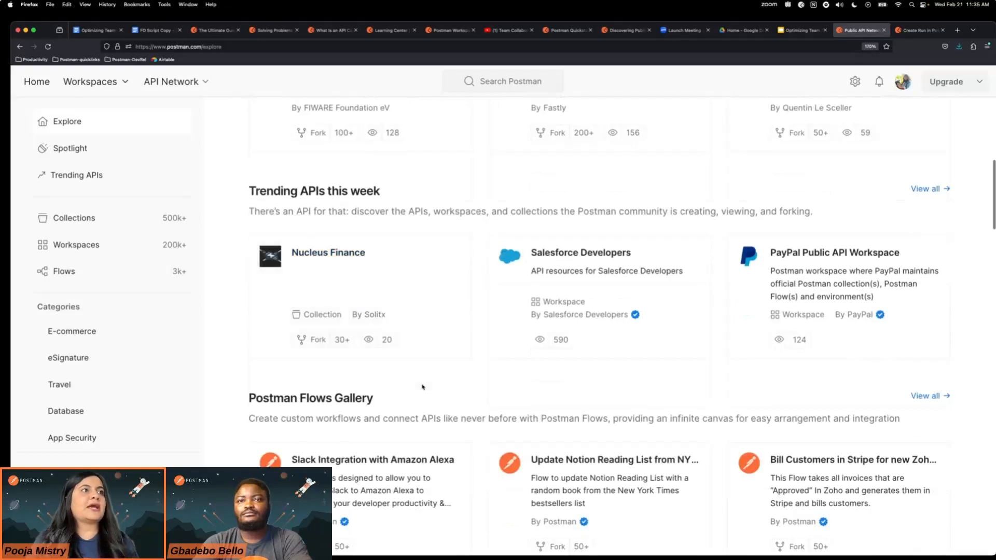
Open the Salesforce Developers public workspace and view its full list of contributors.
left_click(586, 253)
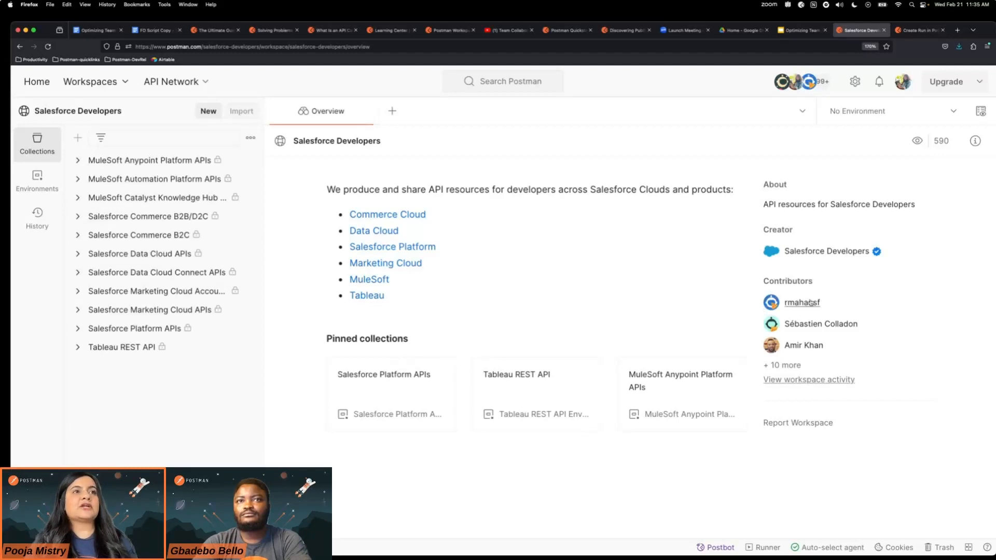
left_click(789, 365)
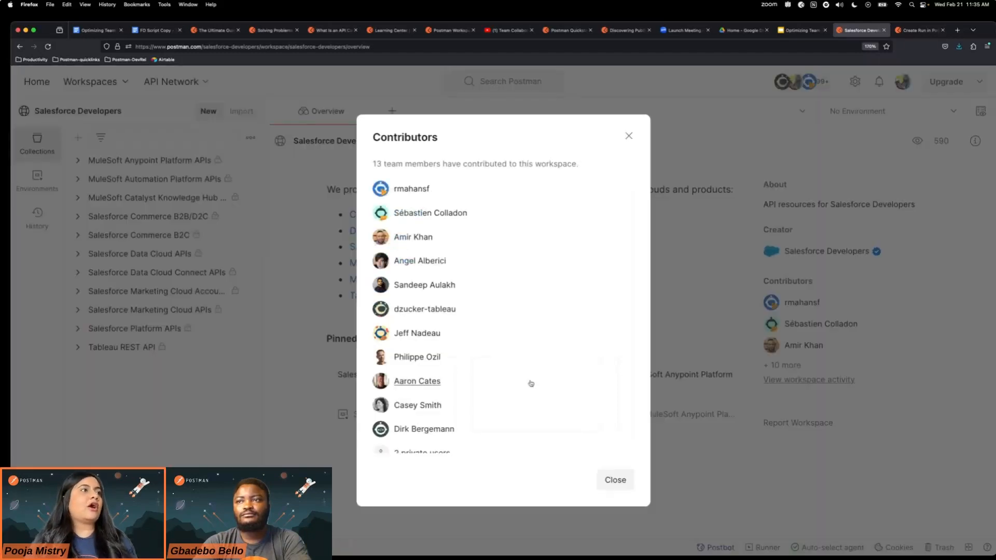
scroll(528, 382, "down", 1)
left_click(627, 136)
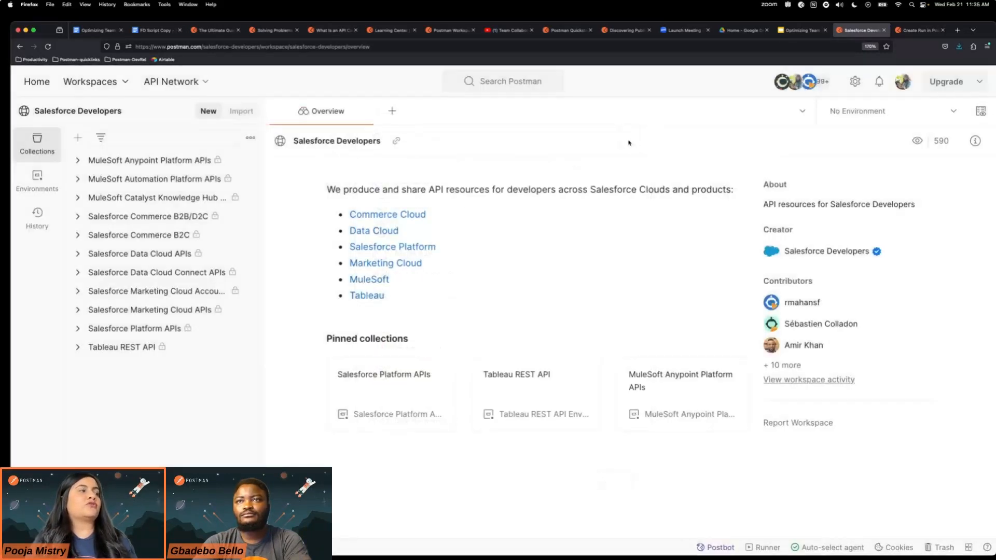
Open the Salesforce Developers team profile and examine its overview, members, and the views and forks of its highlighted collections.
left_click(826, 252)
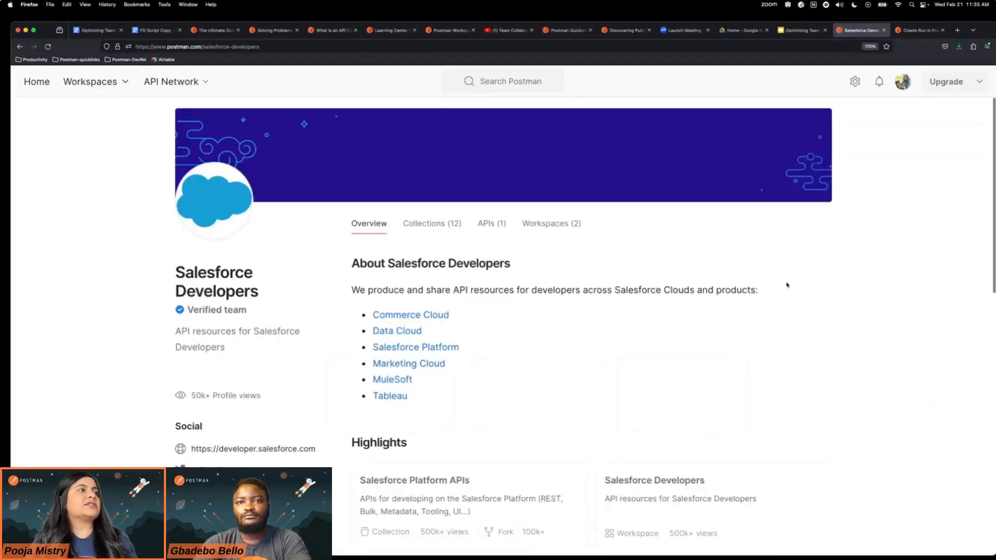
scroll(772, 299, "down", 1)
scroll(772, 299, "down", 5)
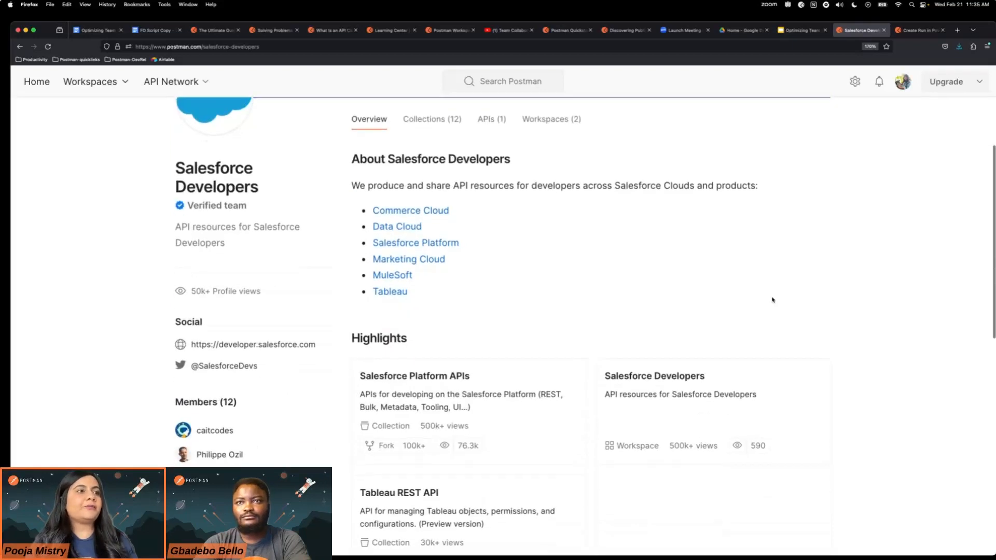
scroll(772, 299, "up", 5)
scroll(564, 288, "down", 4)
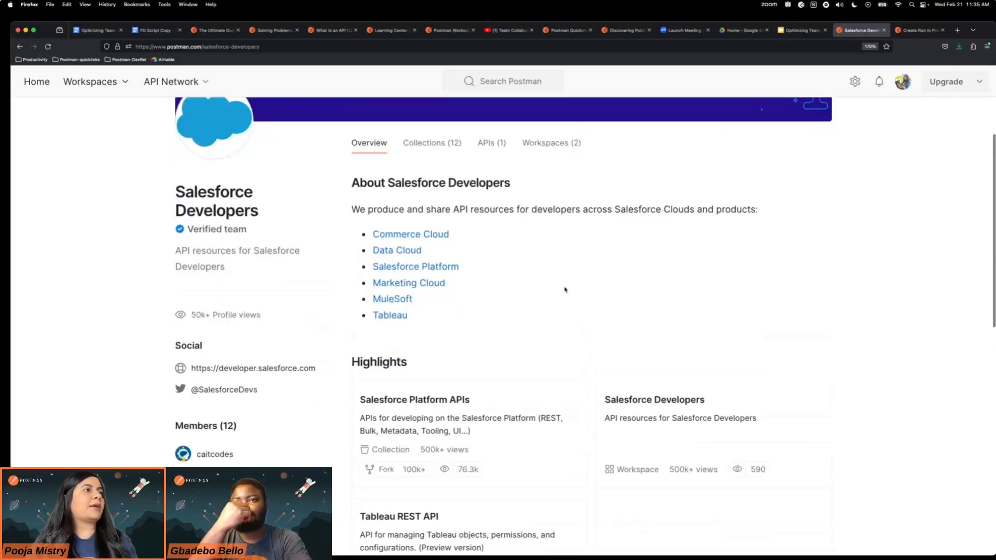
scroll(481, 345, "down", 5)
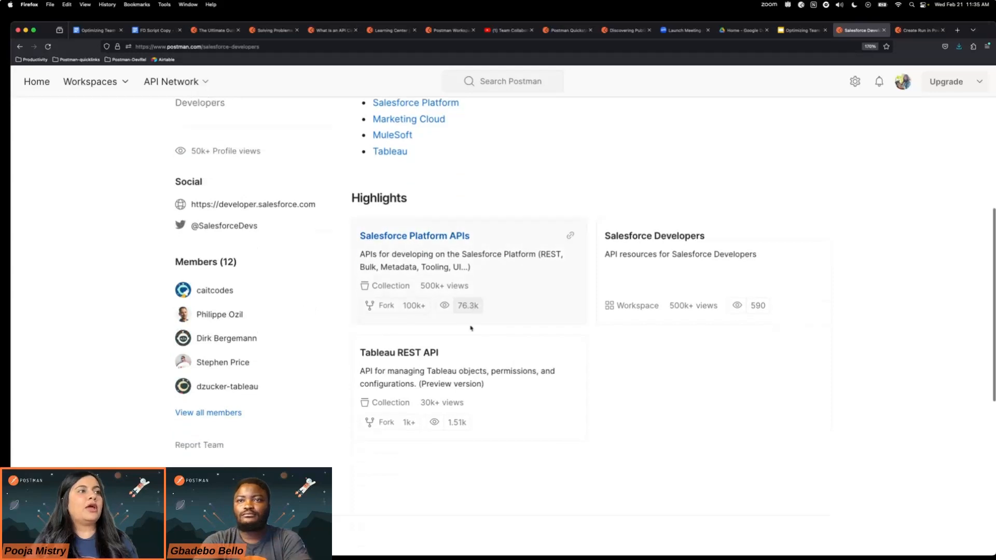
key("super+equal")
key("super+equal")
scroll(444, 306, "down", 1)
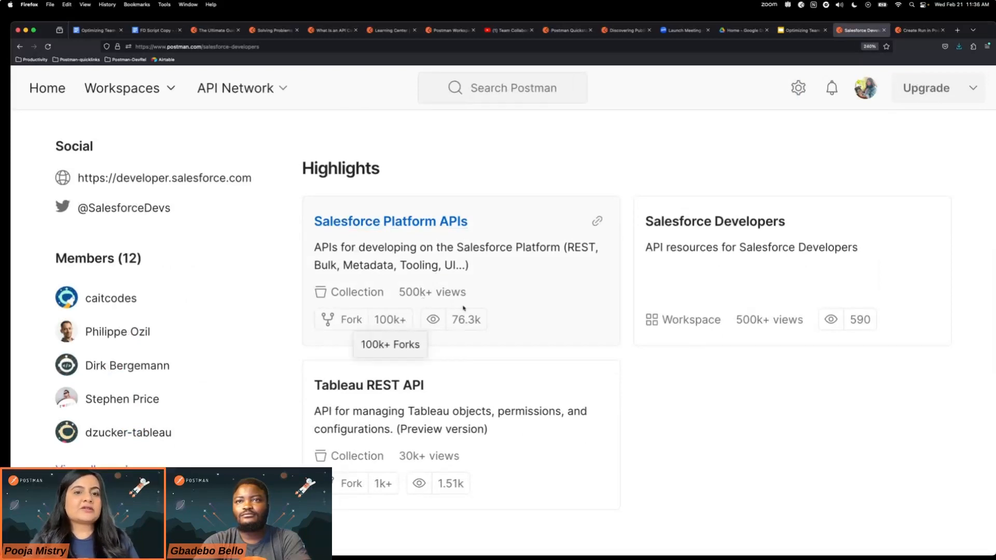
View the public collections and public APIs listed on the Salesforce Developers team profile.
scroll(482, 299, "up", 4)
scroll(481, 300, "up", 4)
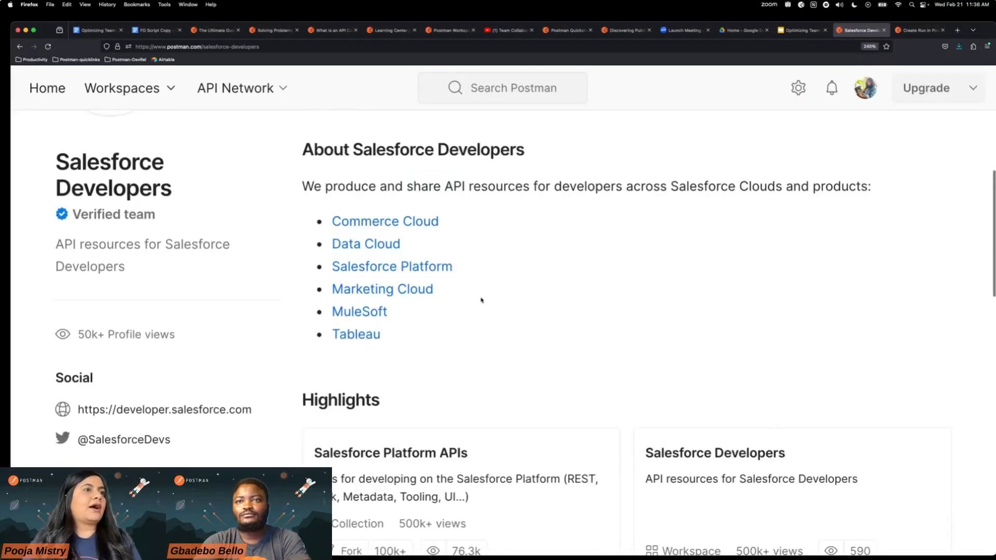
left_click(440, 227)
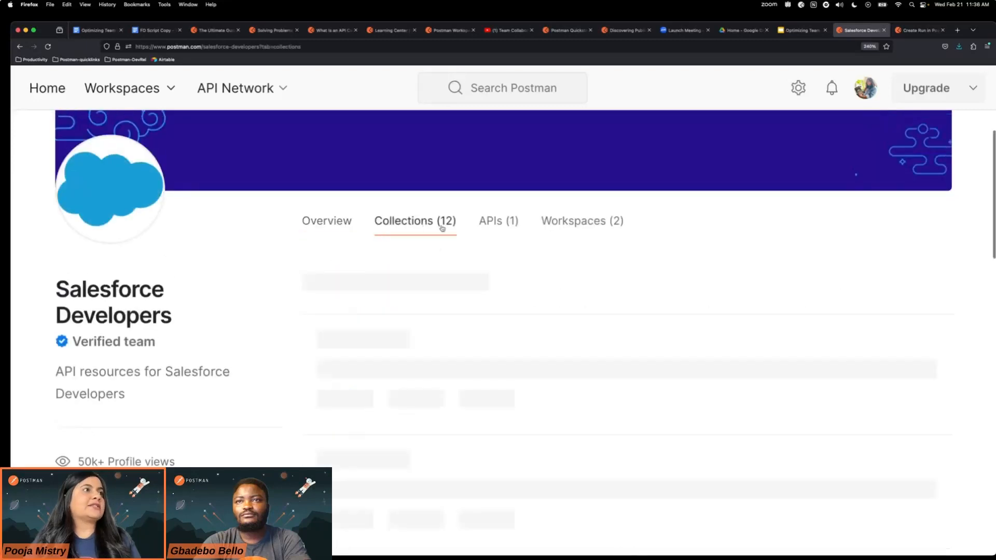
left_click(506, 227)
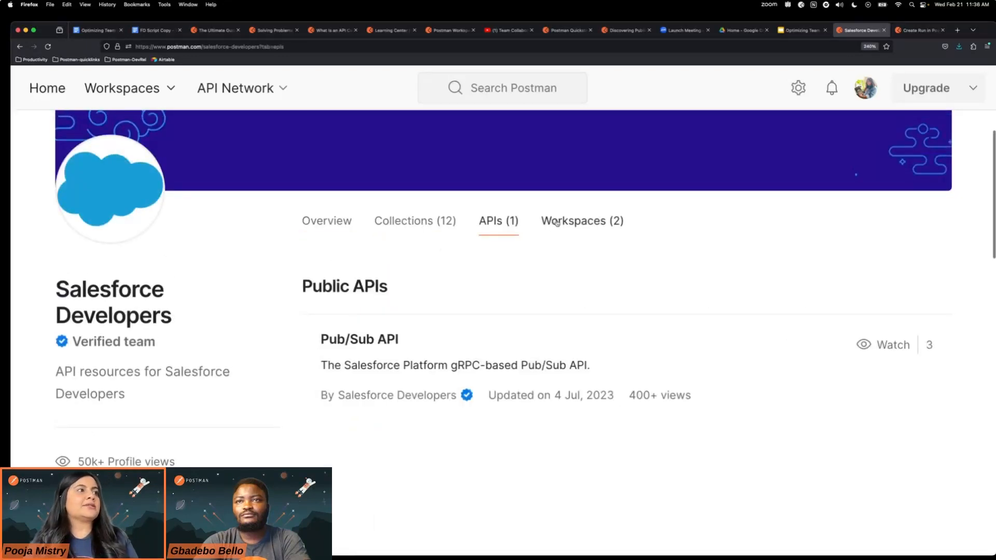
Leave the Salesforce Developers profile and open the Explore page of all public APIs in the API Network.
scroll(447, 279, "up", 2)
left_click(241, 88)
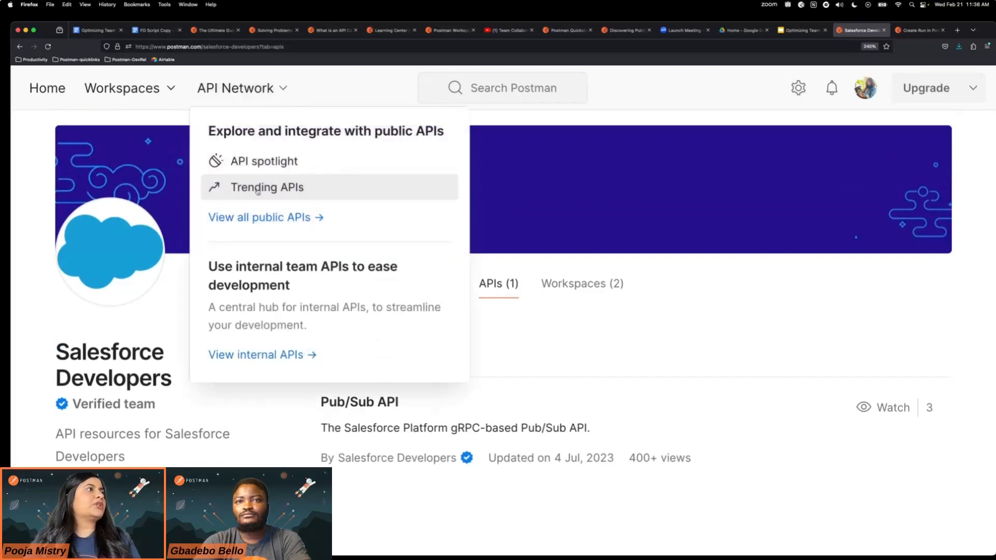
left_click(263, 217)
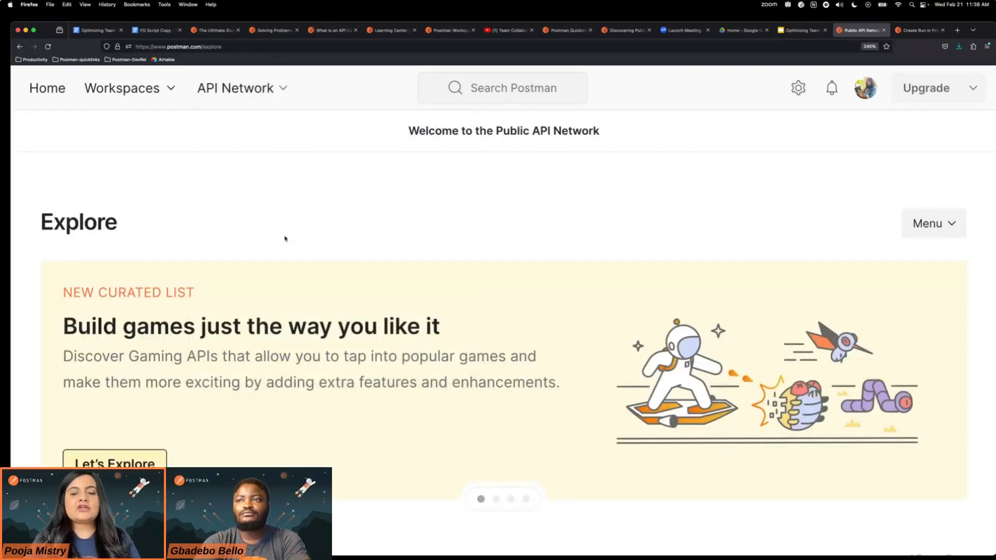
key("ctrl+minus")
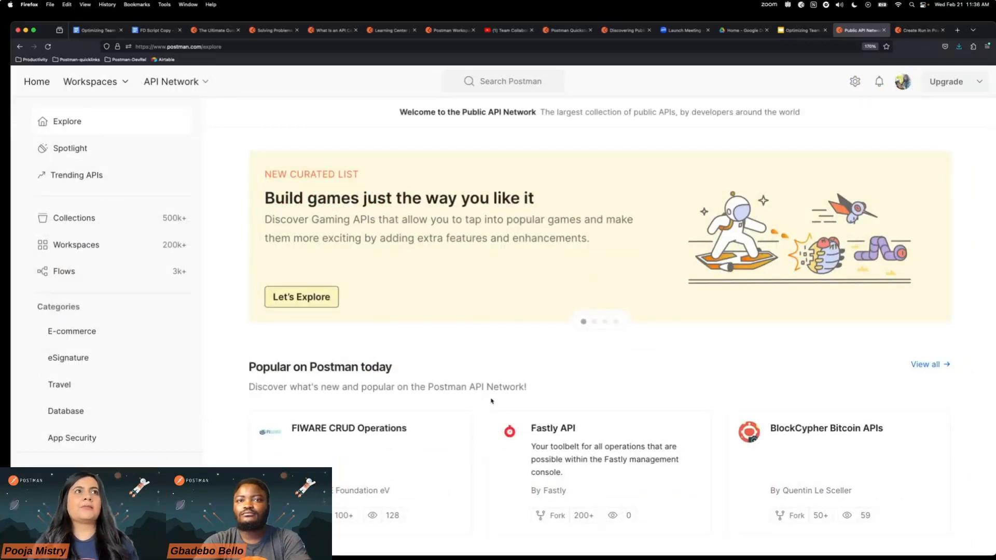
View the event page "Discovering Public APIs and Public API Network with Postman" and select its web address.
left_click(610, 31)
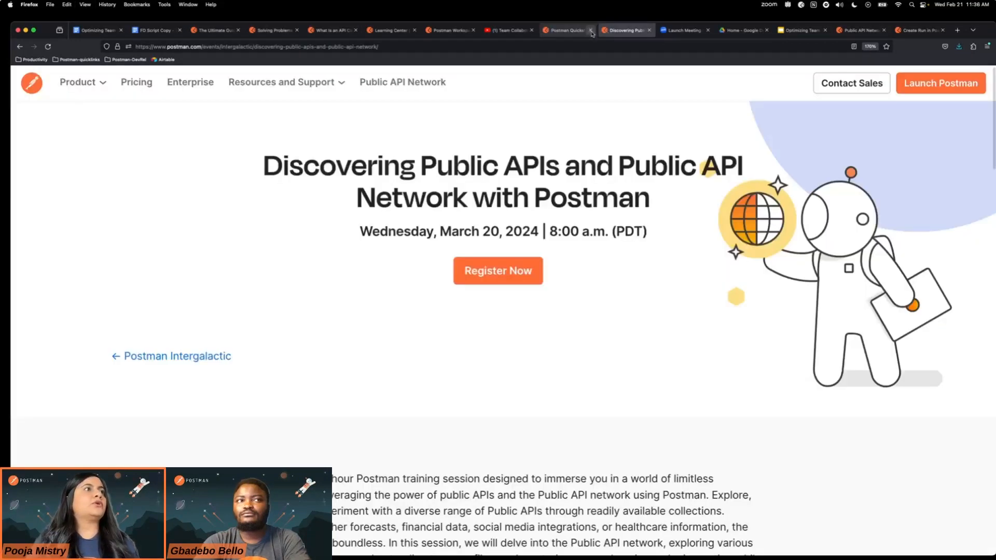
left_click(487, 47)
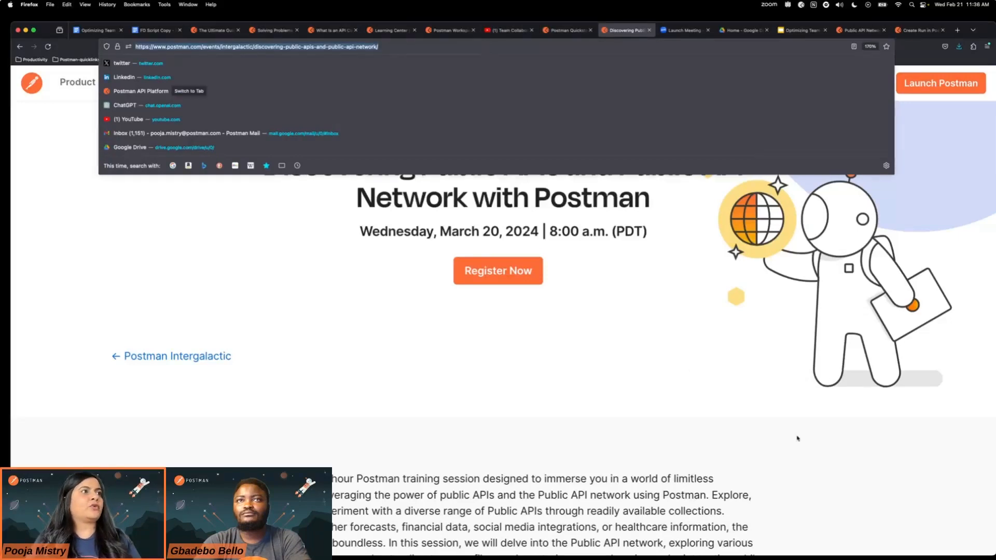
left_click(696, 405)
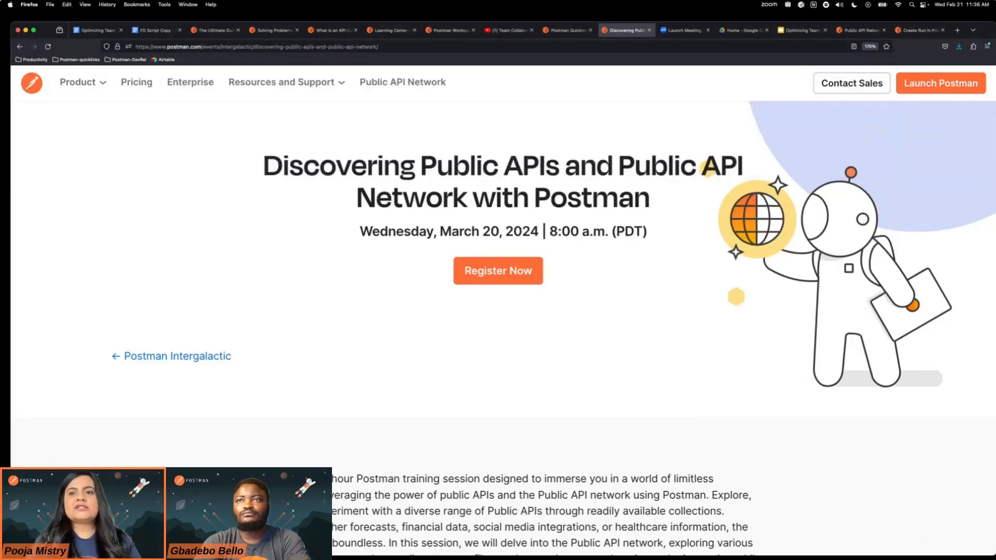
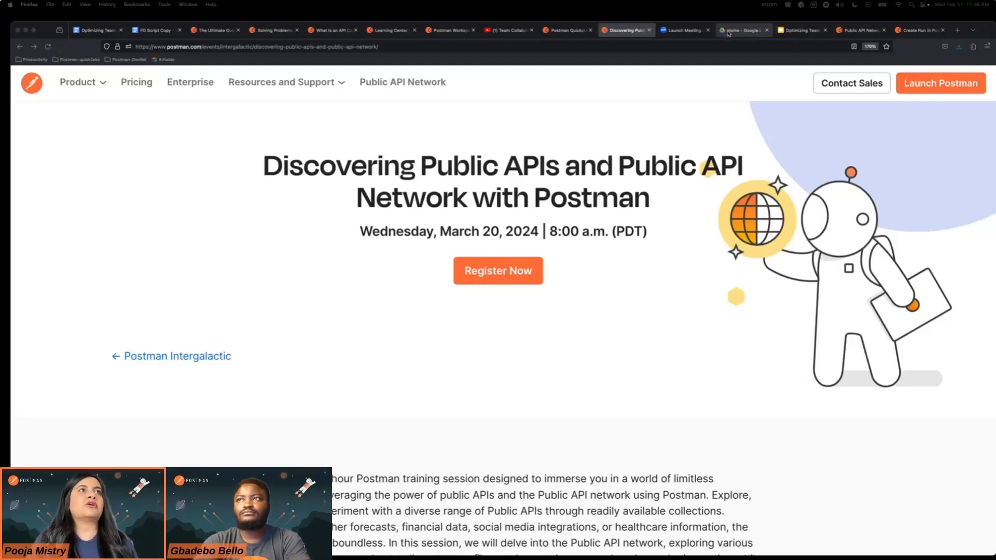
Return to the Public API Network and browse its Explore listings, trending APIs, public collections and public workspaces.
left_click(902, 30)
left_click(851, 31)
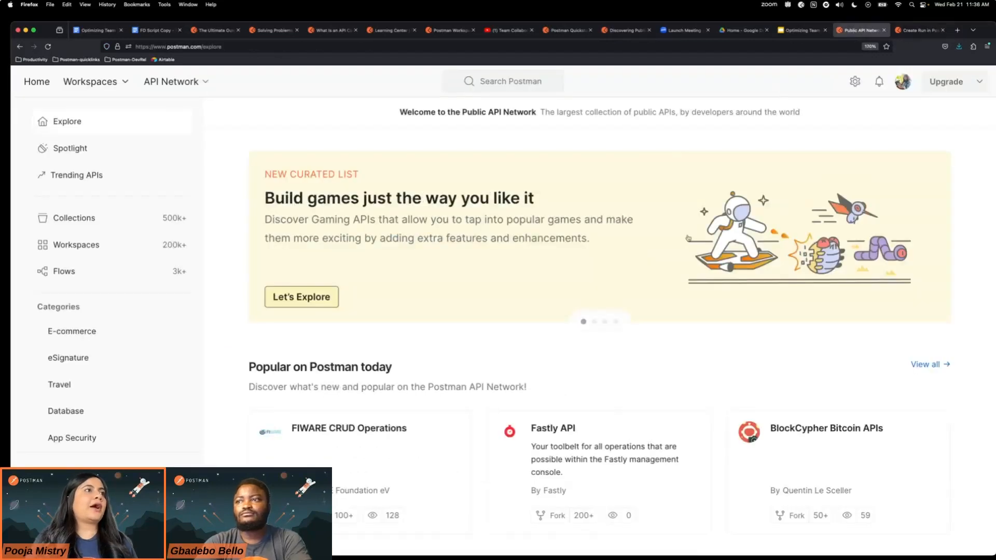
scroll(687, 239, "down", 9)
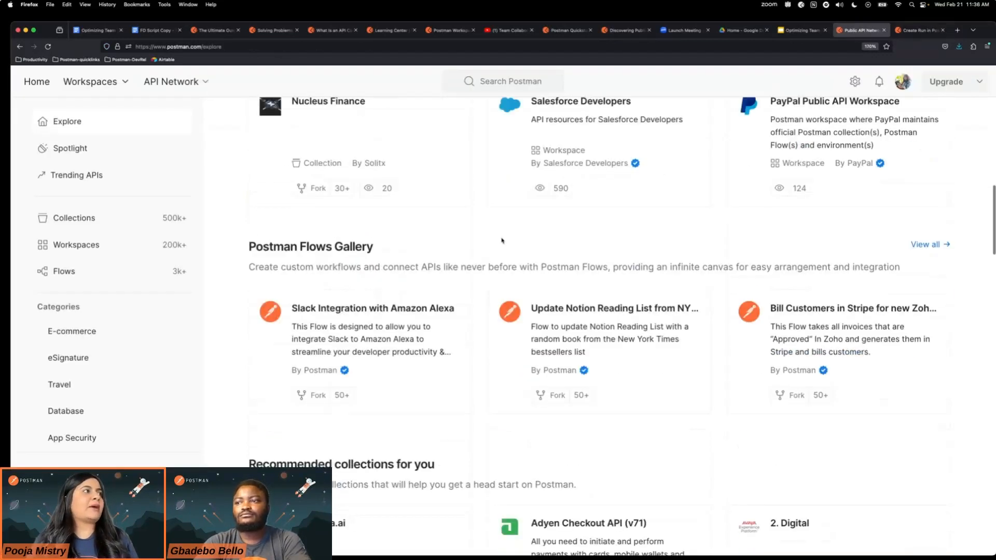
left_click(127, 180)
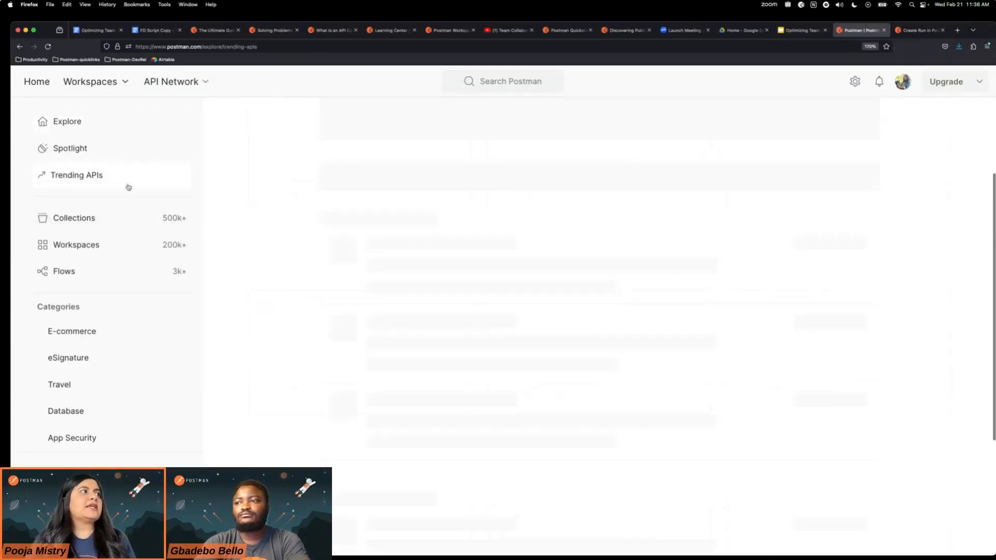
left_click(148, 218)
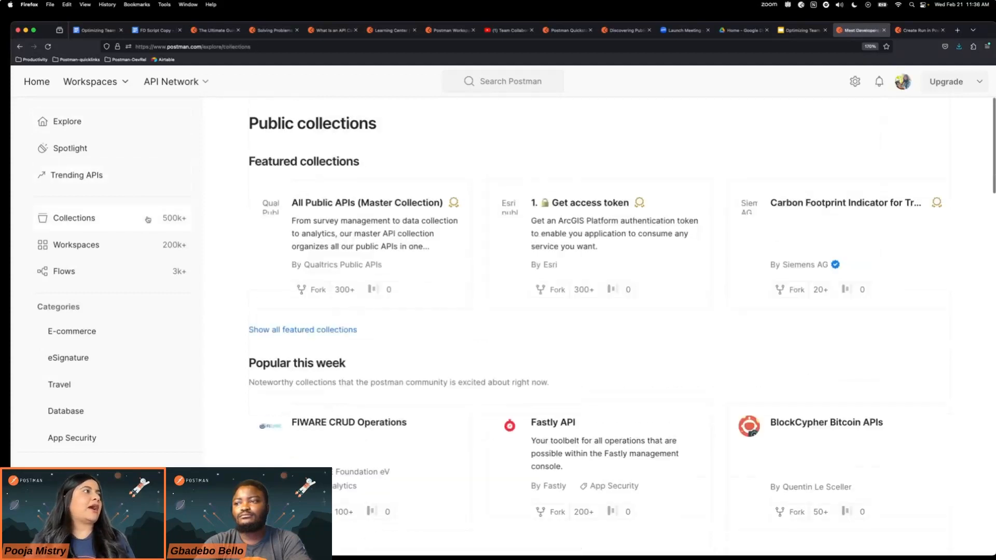
left_click(152, 252)
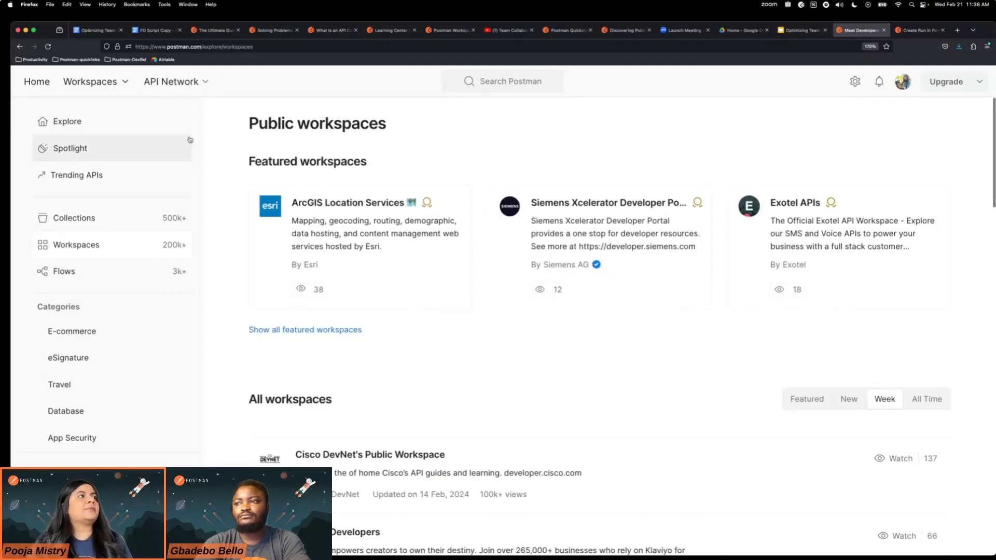
In the Intergalactic demo workspace's settings, change who can access it to "Everyone from team Intergalactic Team".
left_click(171, 81)
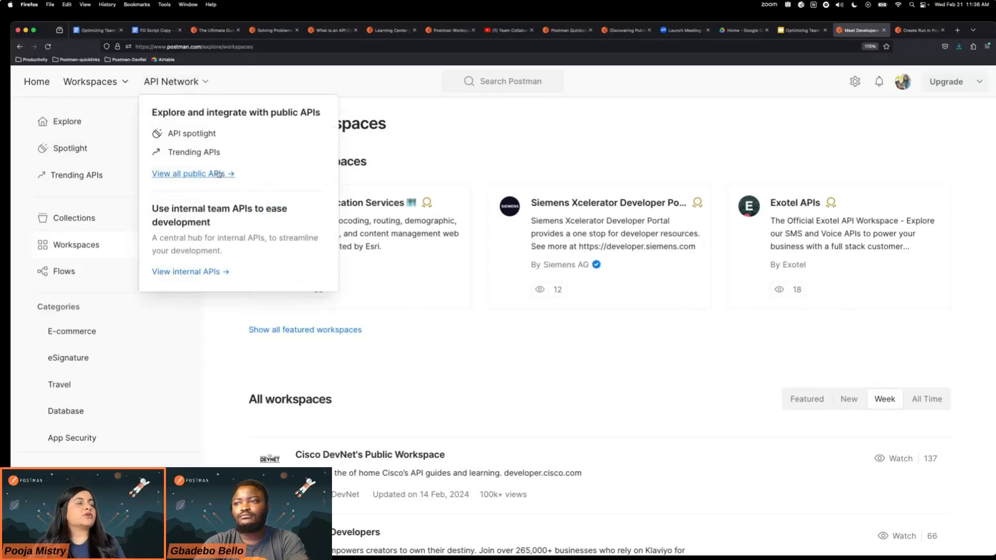
left_click(36, 81)
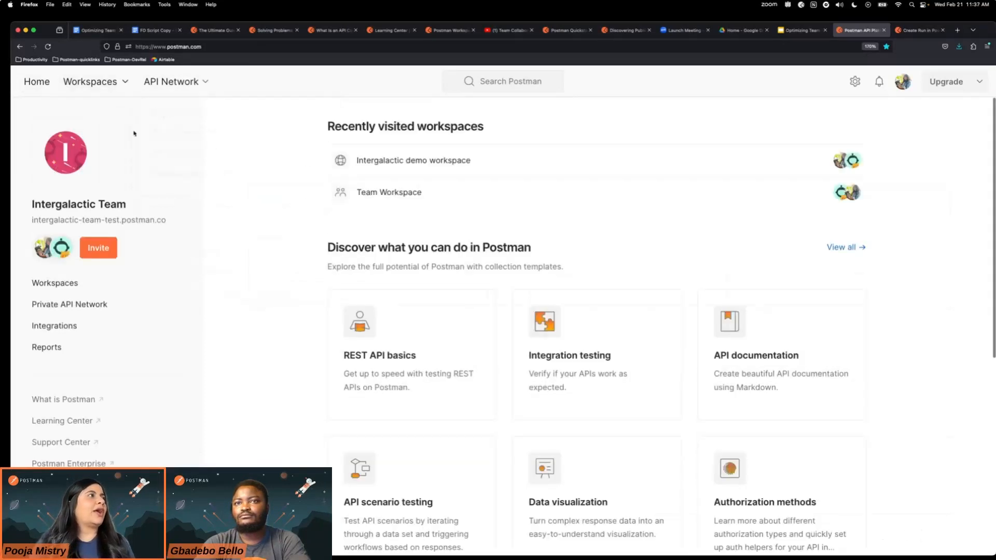
left_click(400, 162)
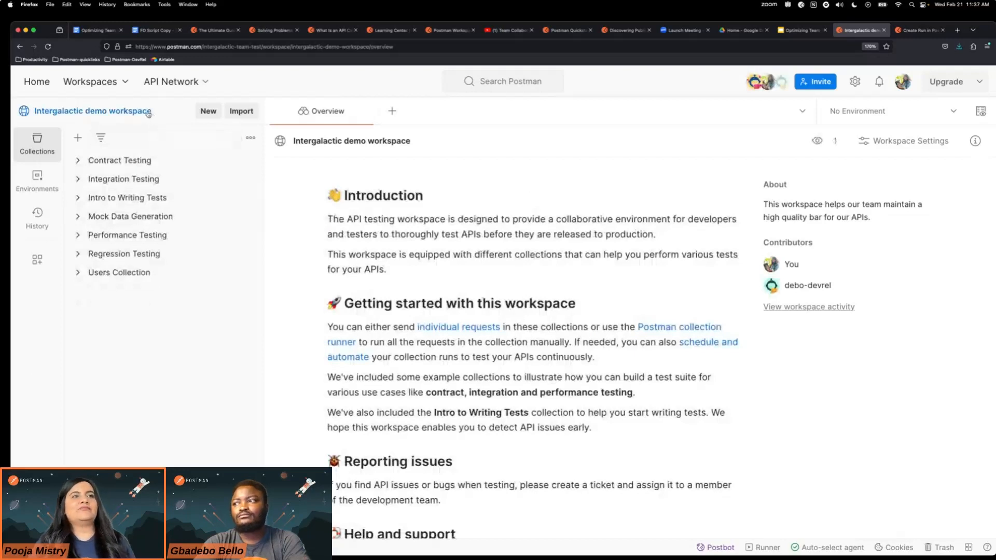
left_click(875, 148)
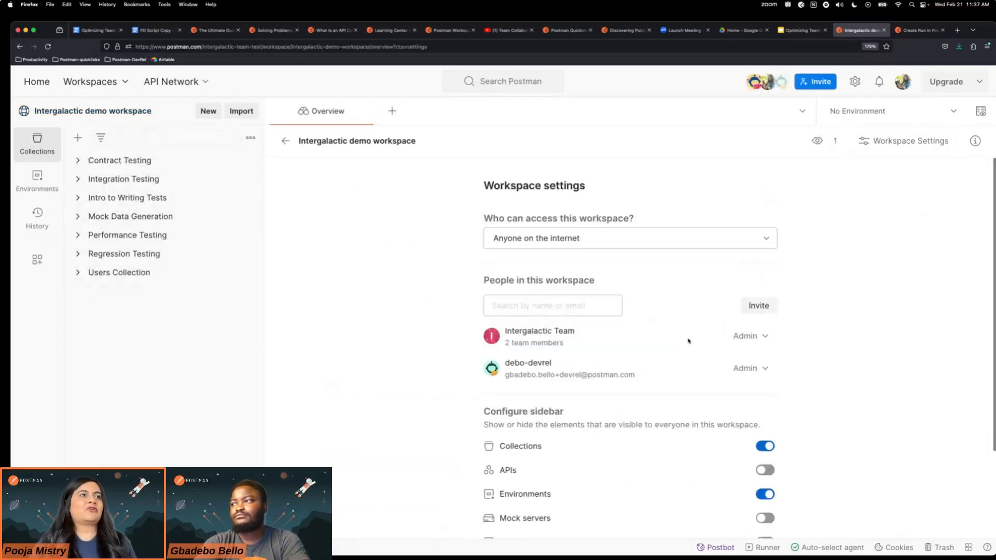
left_click(651, 244)
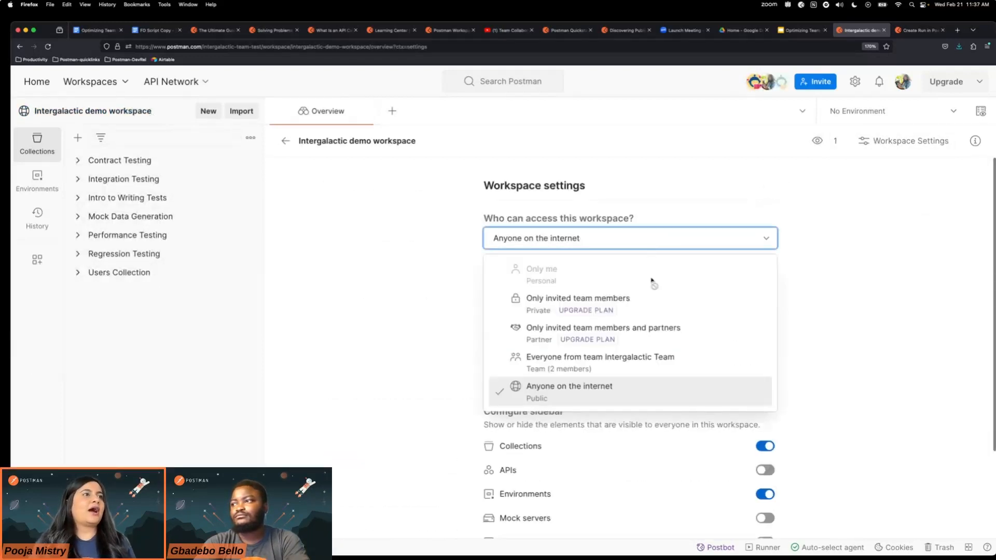
left_click(646, 367)
left_click(493, 268)
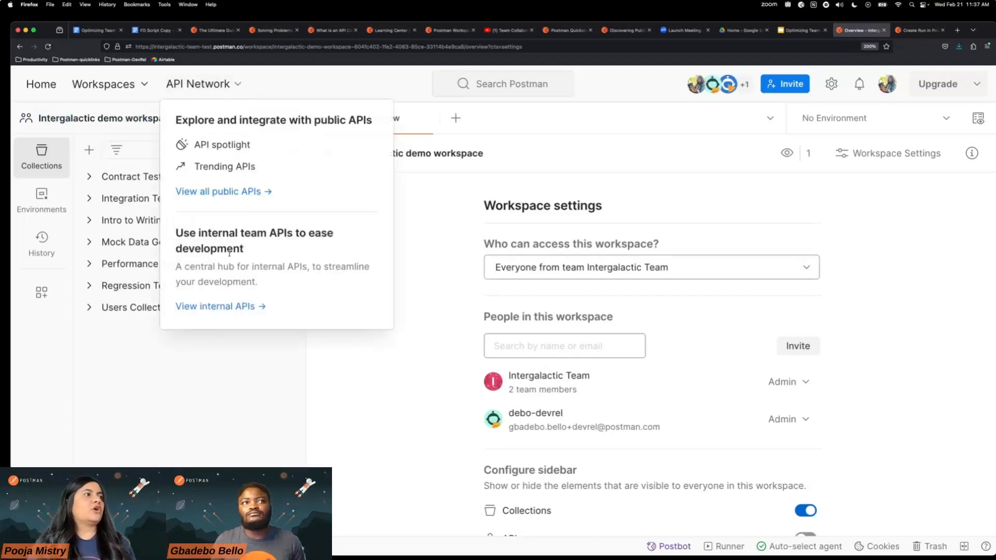
View the Intergalactic Team's internal Private API Network page and check which accounts are available for switching.
left_click(243, 307)
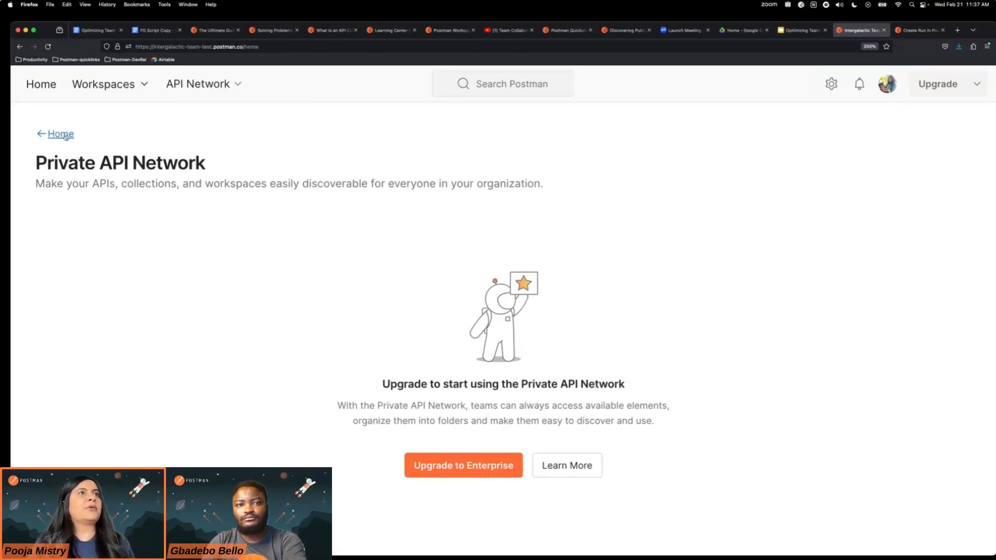
left_click(893, 85)
scroll(816, 313, "down", 1)
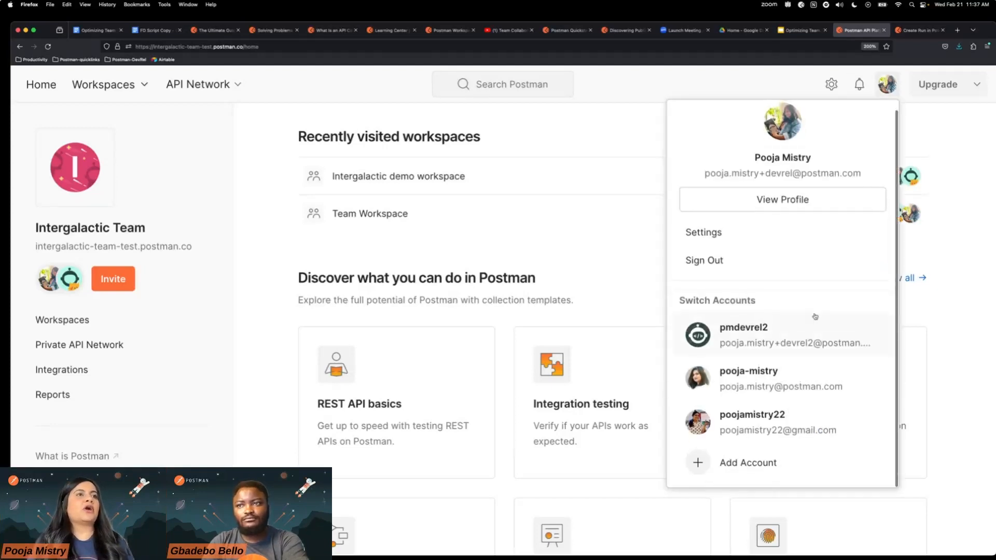
left_click(860, 90)
left_click(886, 84)
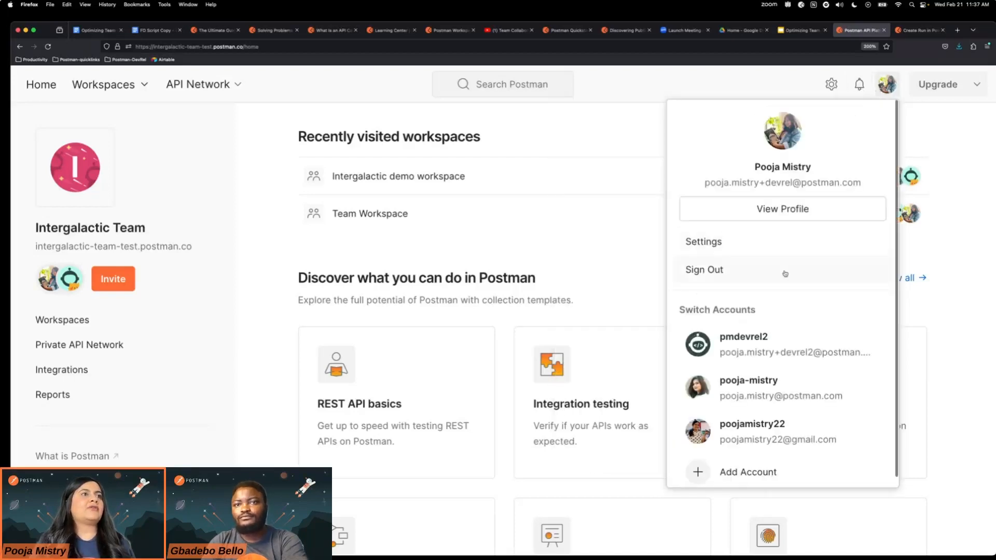
scroll(777, 349, "down", 1)
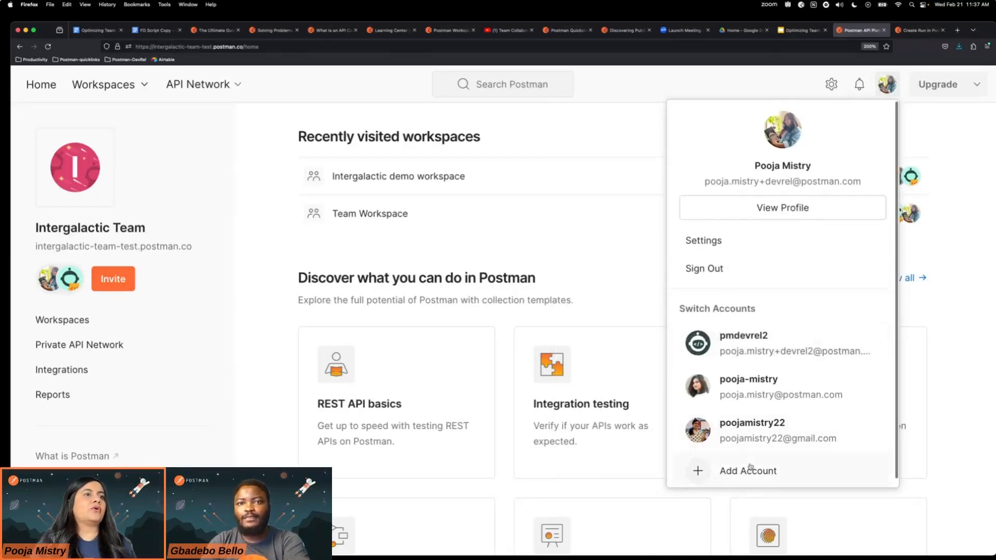
scroll(750, 465, "up", 1)
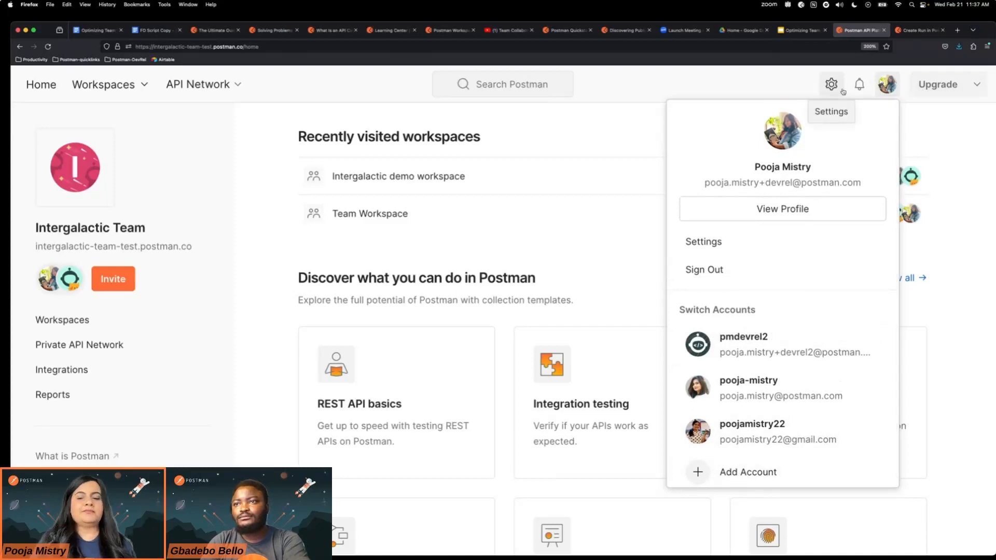
View the signed-in account's profile page and return to the Intergalactic Team home page.
key("super+minus")
key("super+minus")
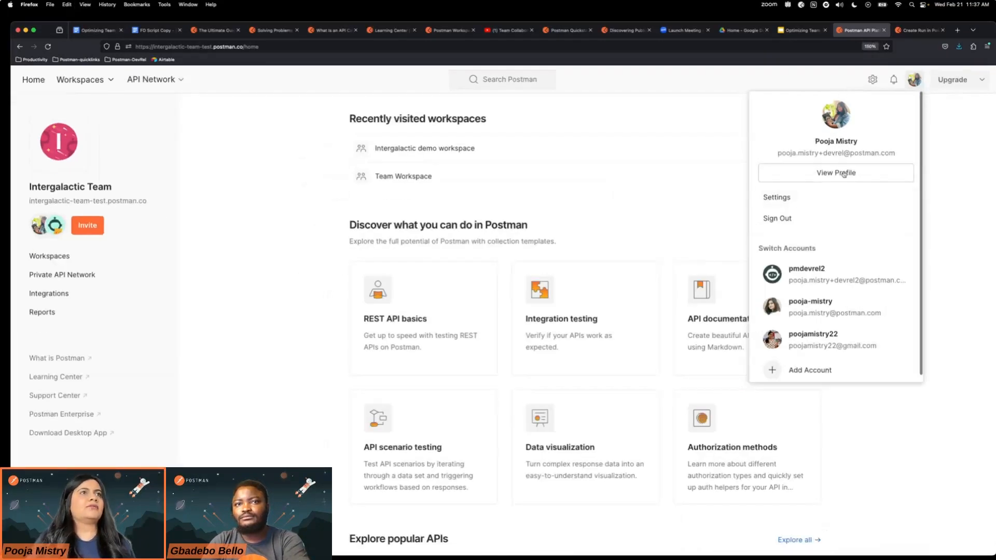
left_click(828, 173)
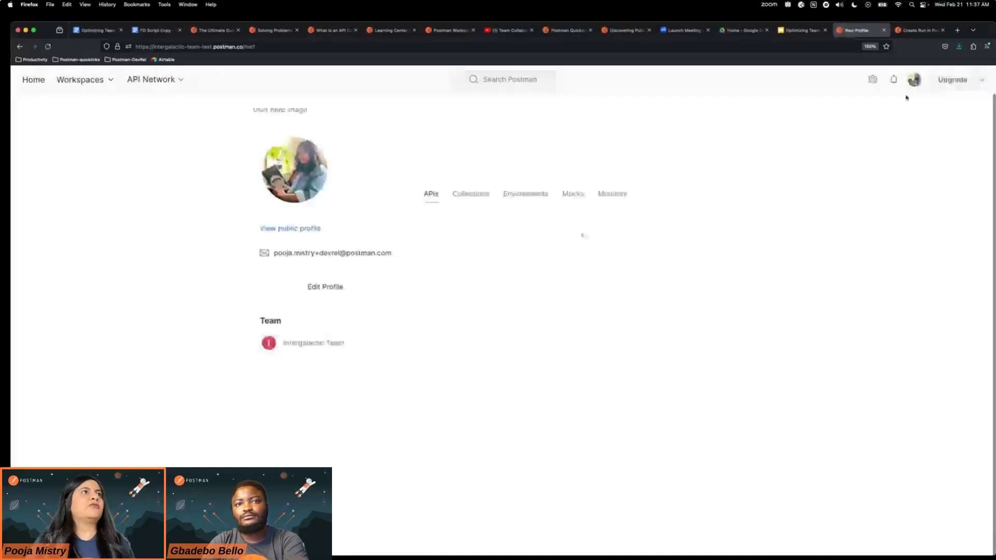
key("super+bracketleft")
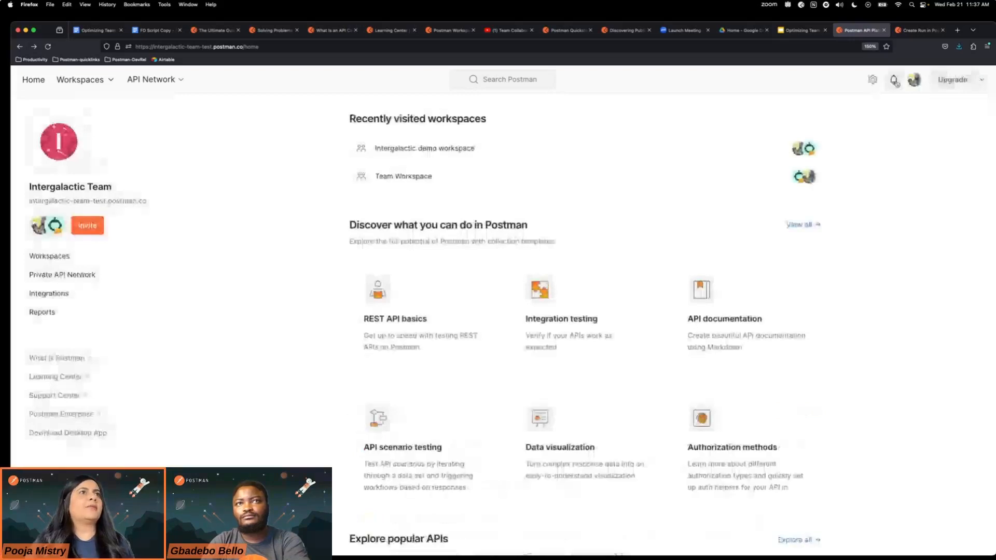
Switch to the Postman DevRel team and browse the popular and recently added items in its Private API Network.
left_click(913, 79)
left_click(851, 298)
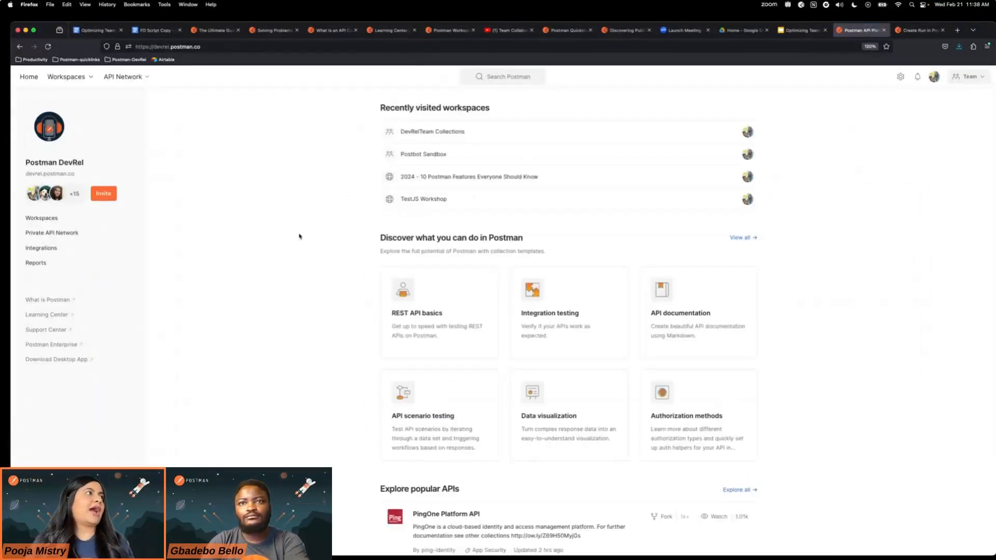
left_click(139, 78)
left_click(154, 212)
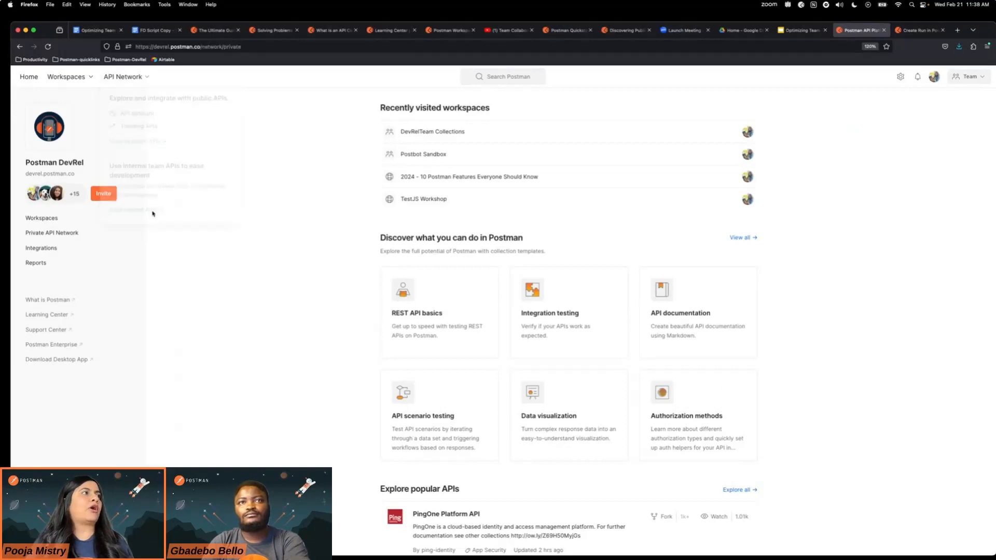
scroll(270, 266, "down", 10)
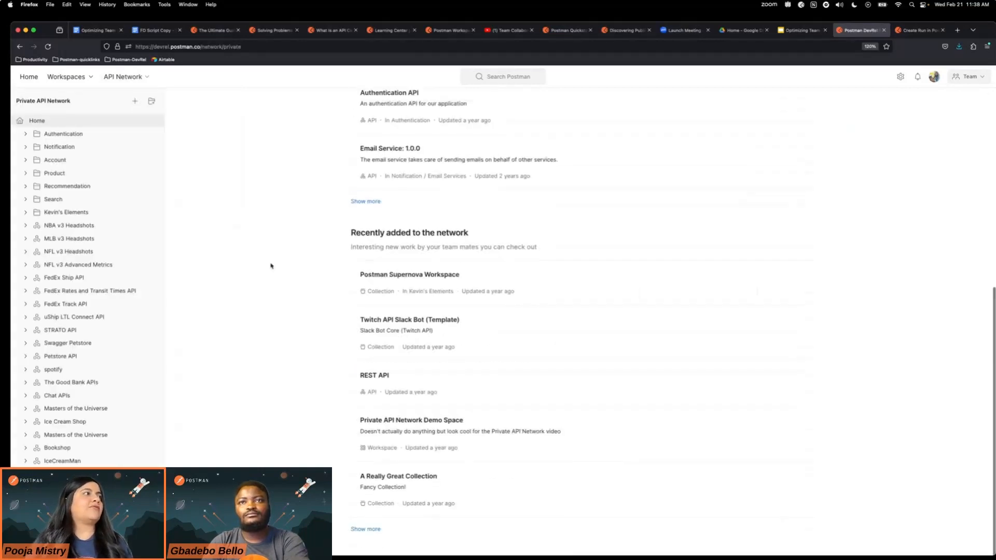
scroll(270, 266, "up", 10)
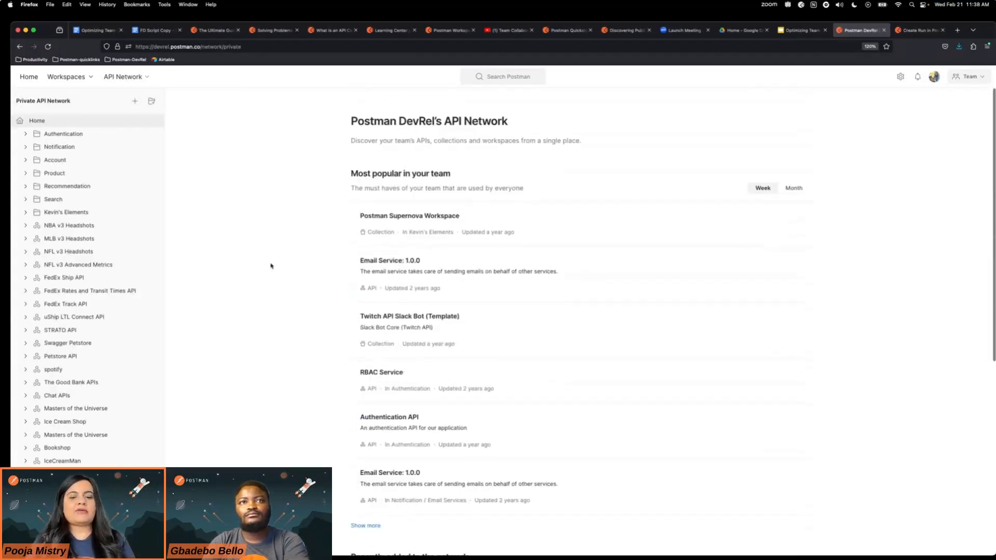
key("super+equal")
key("super+equal")
key("super+equal")
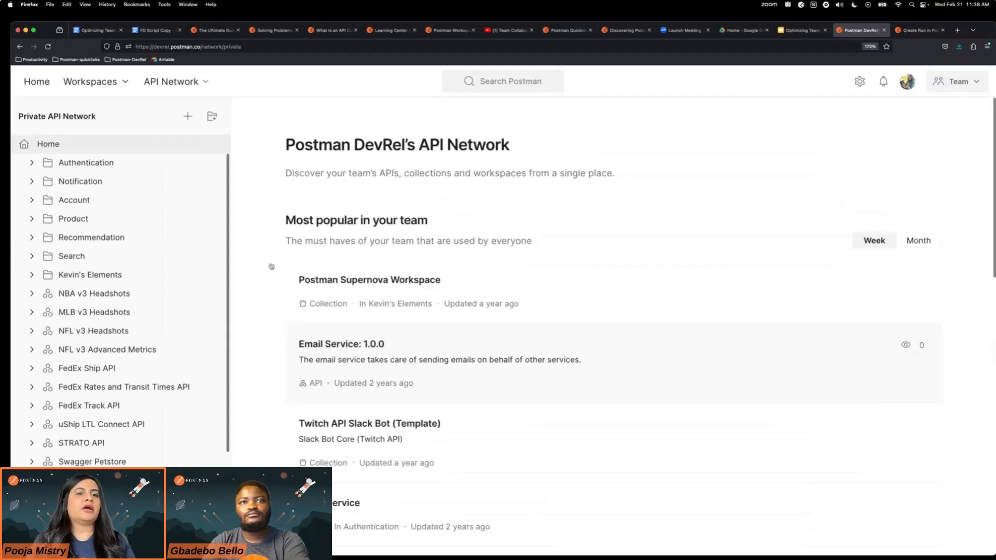
View the Explore page of all public APIs, then switch back to the Intergalactic Team's home page.
left_click(192, 88)
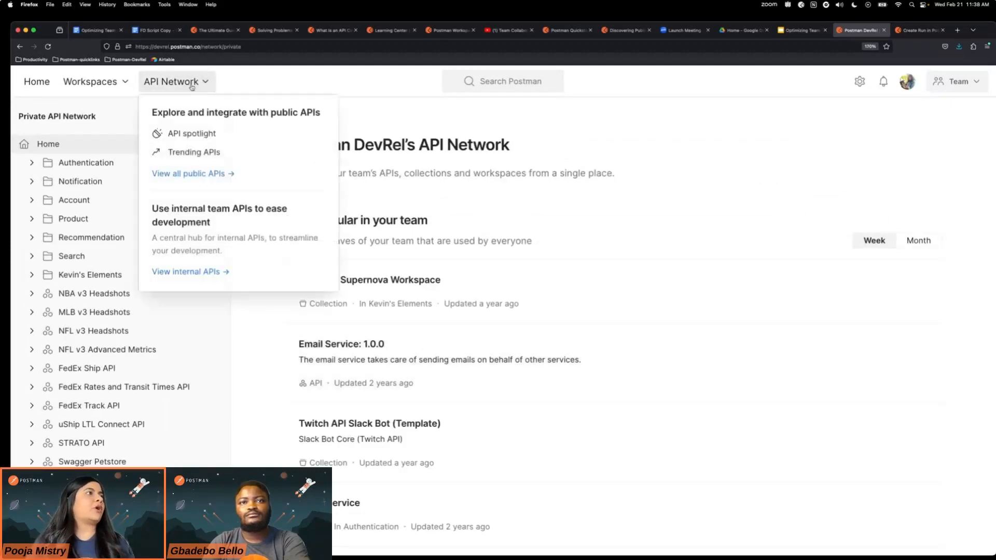
left_click(213, 174)
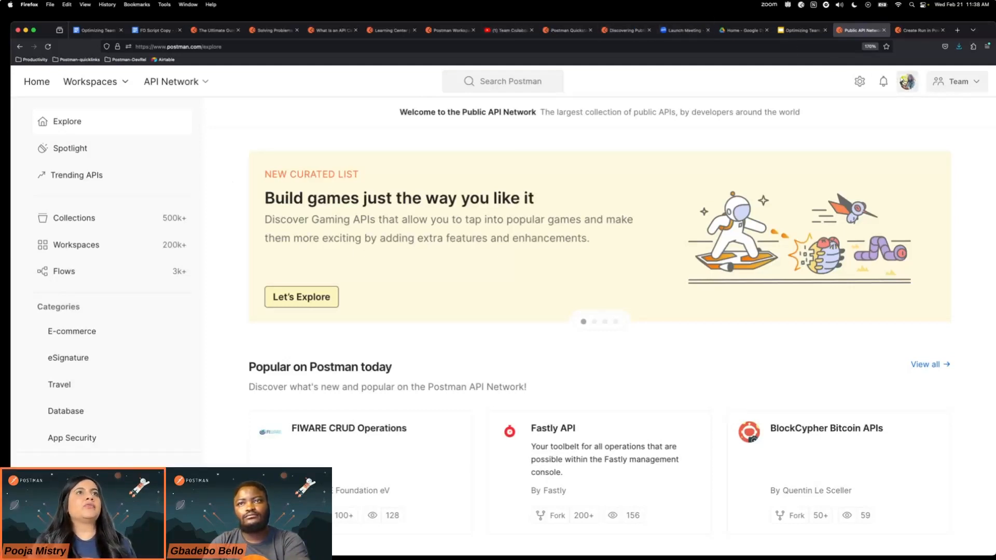
left_click(907, 81)
scroll(838, 288, "down", 2)
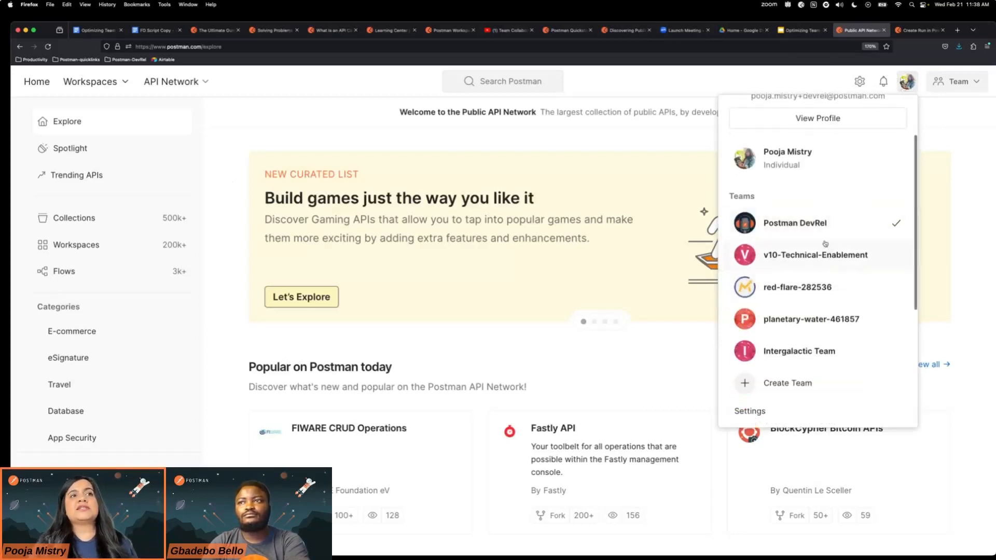
left_click(821, 362)
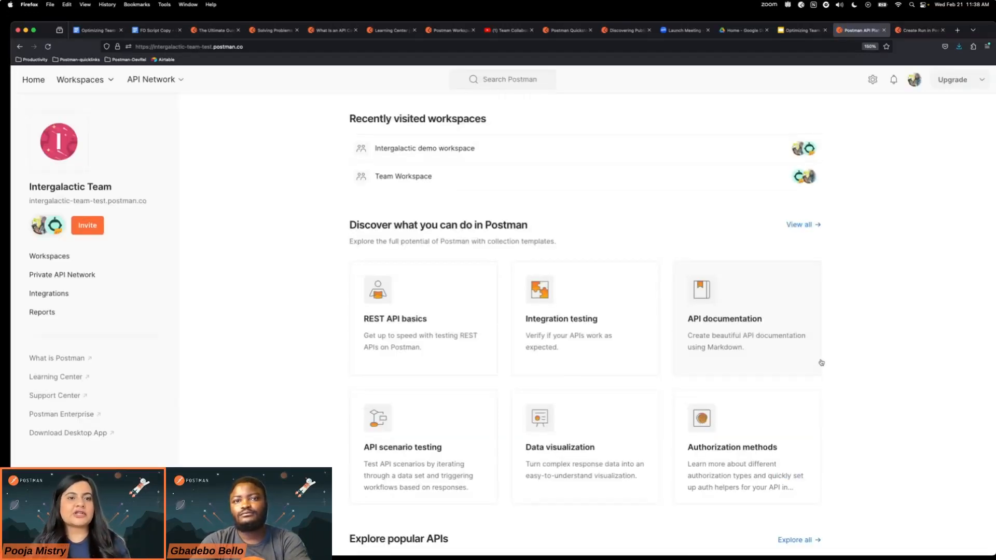
key("super+equal")
key("super+equal")
key("super+equal")
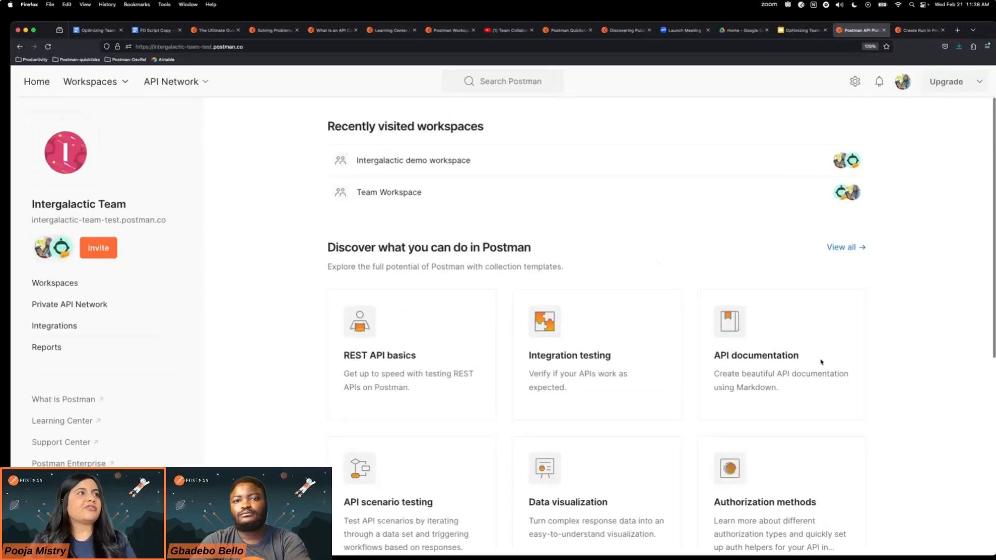